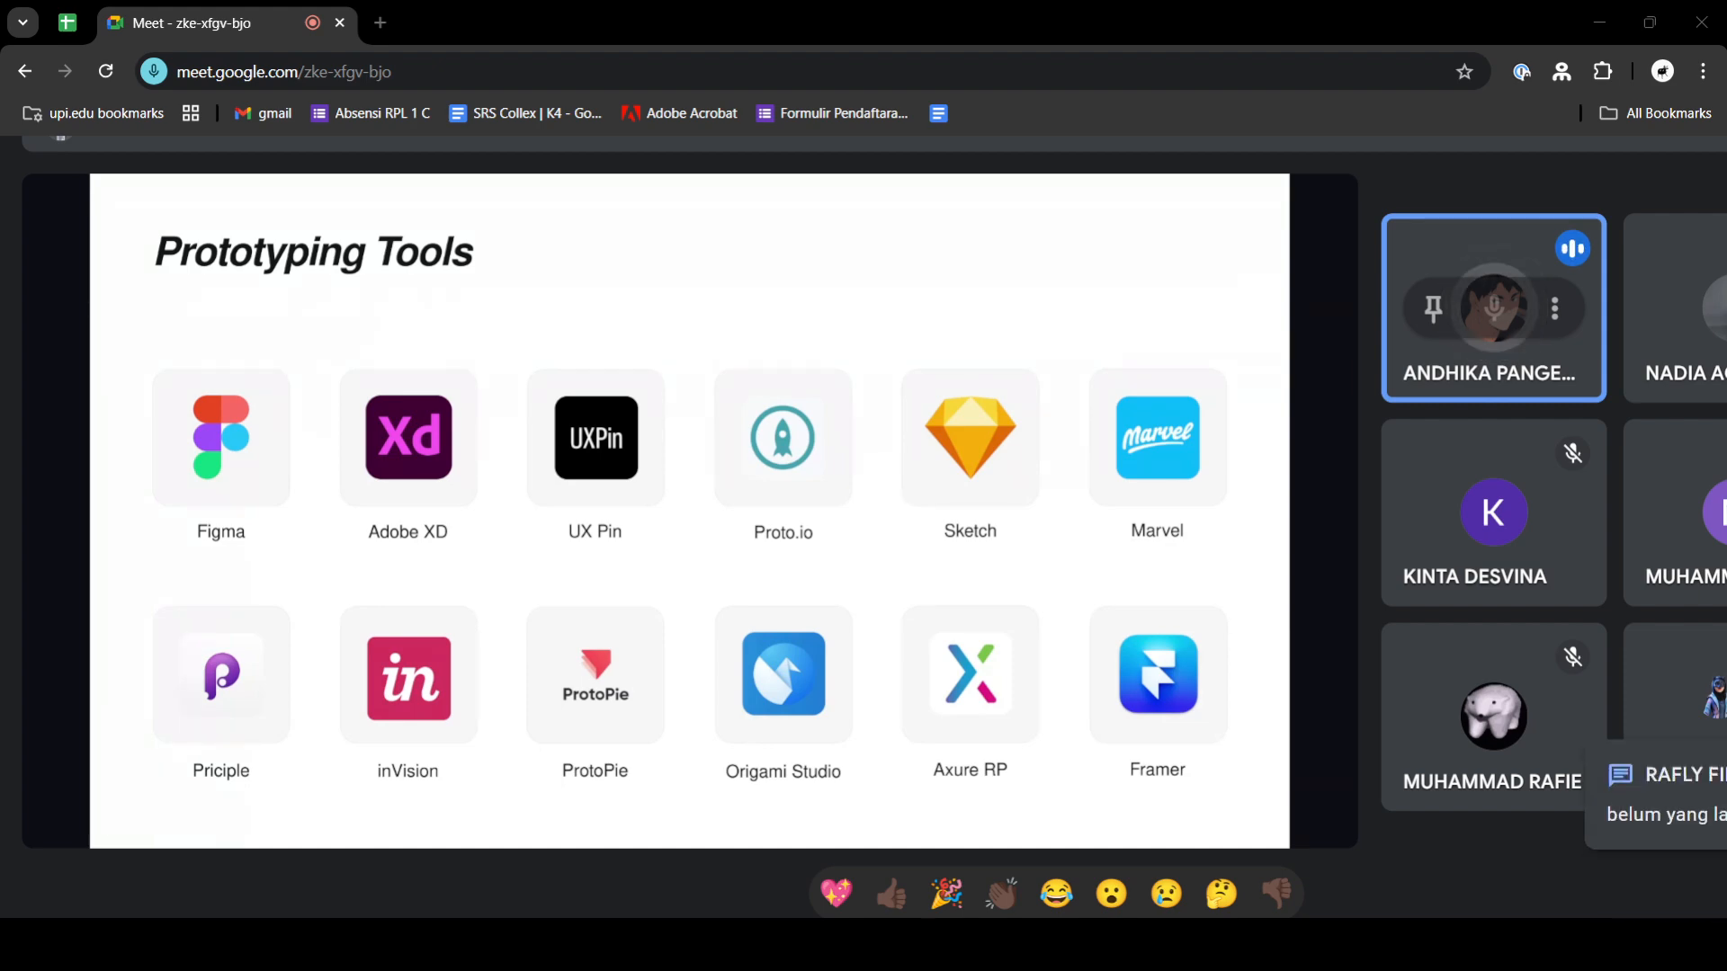
# - Return the meeting page to its full view and open the in-call messages to read the chat
pyautogui.hscroll(4, 771, 757)
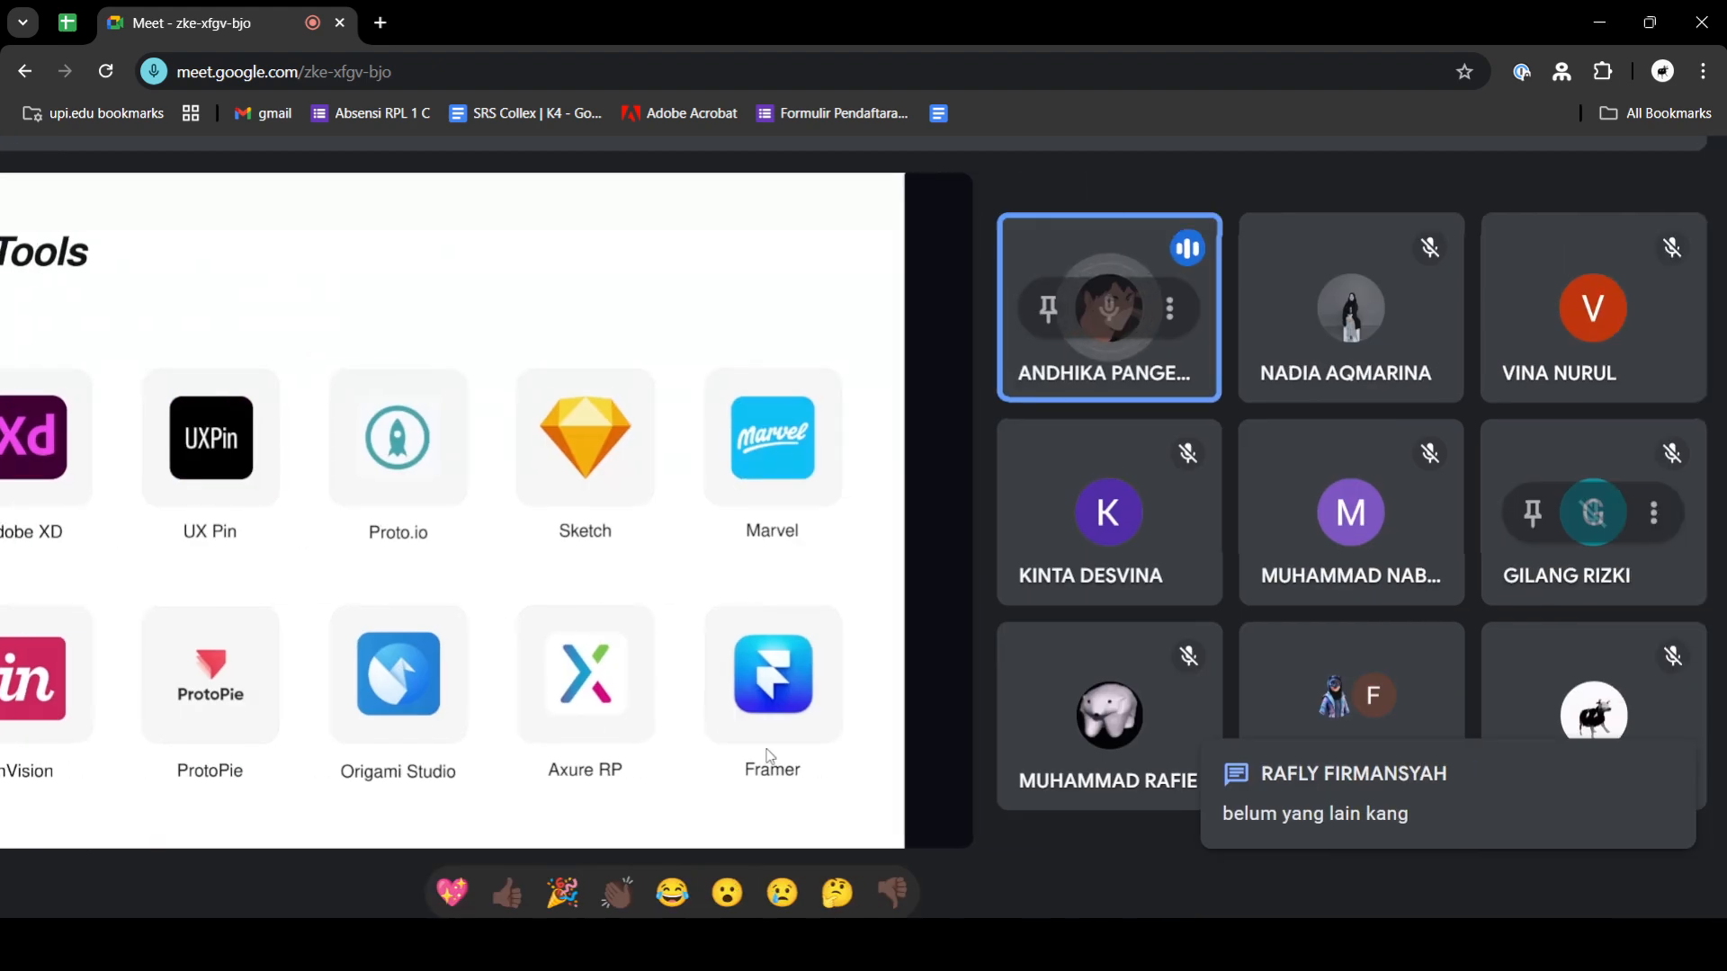
pyautogui.hscroll(-4, 771, 757)
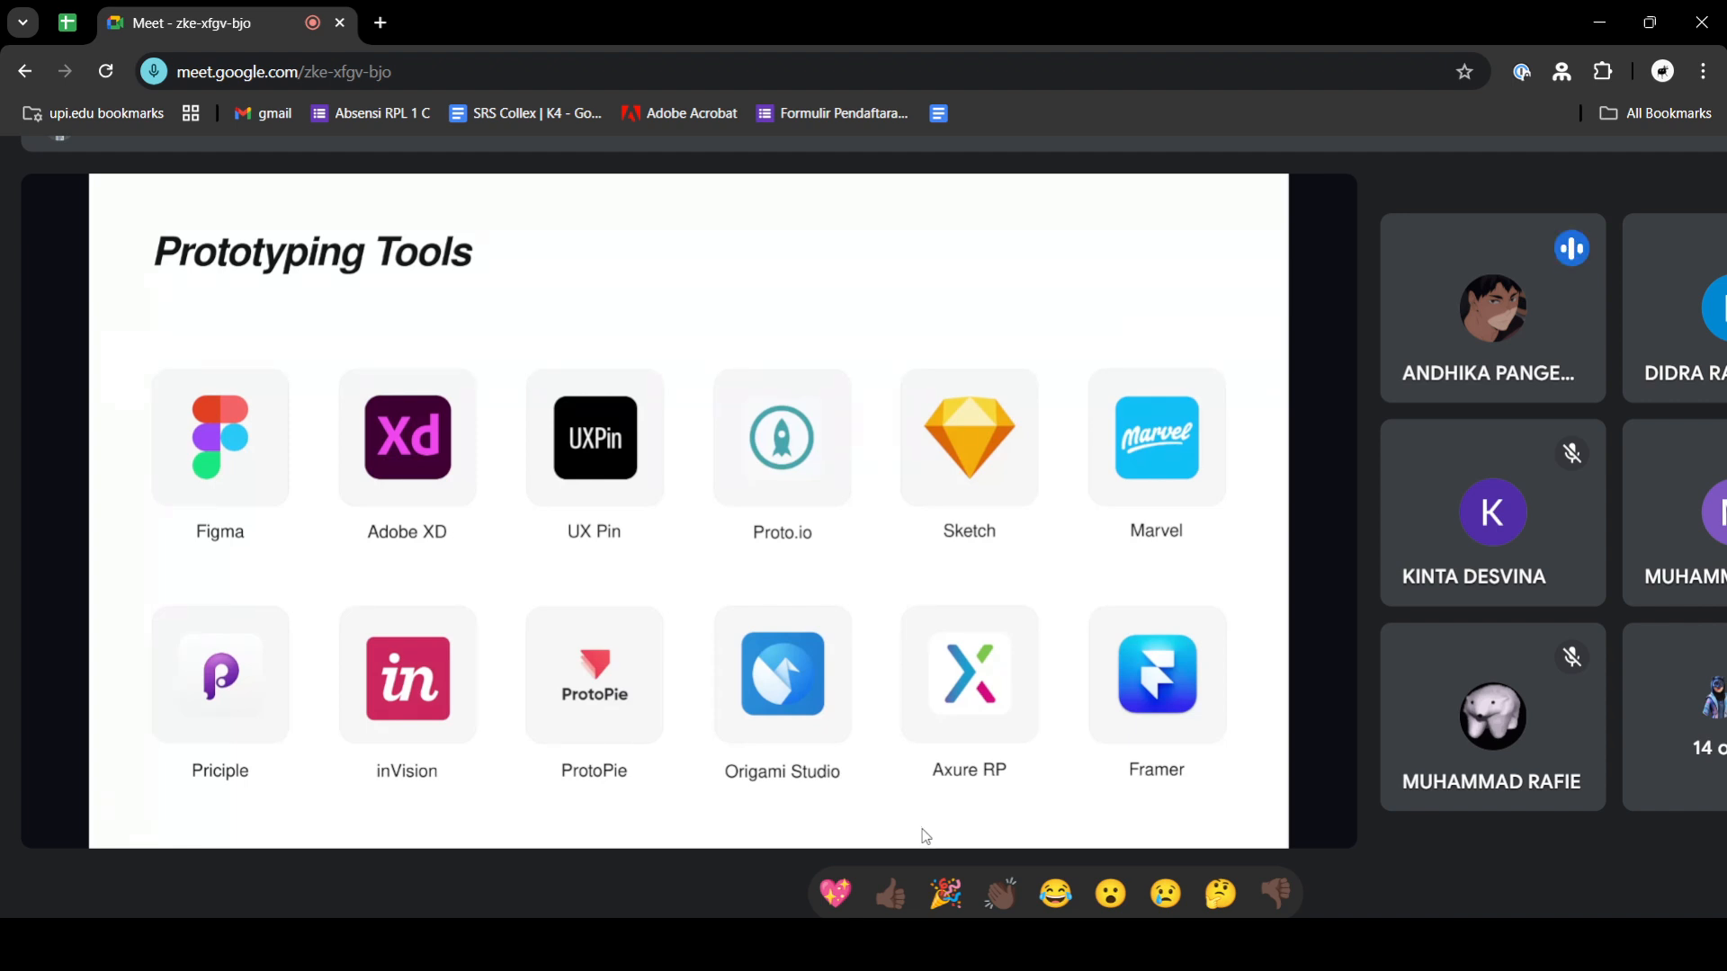
pyautogui.scroll(-2, 626, 716)
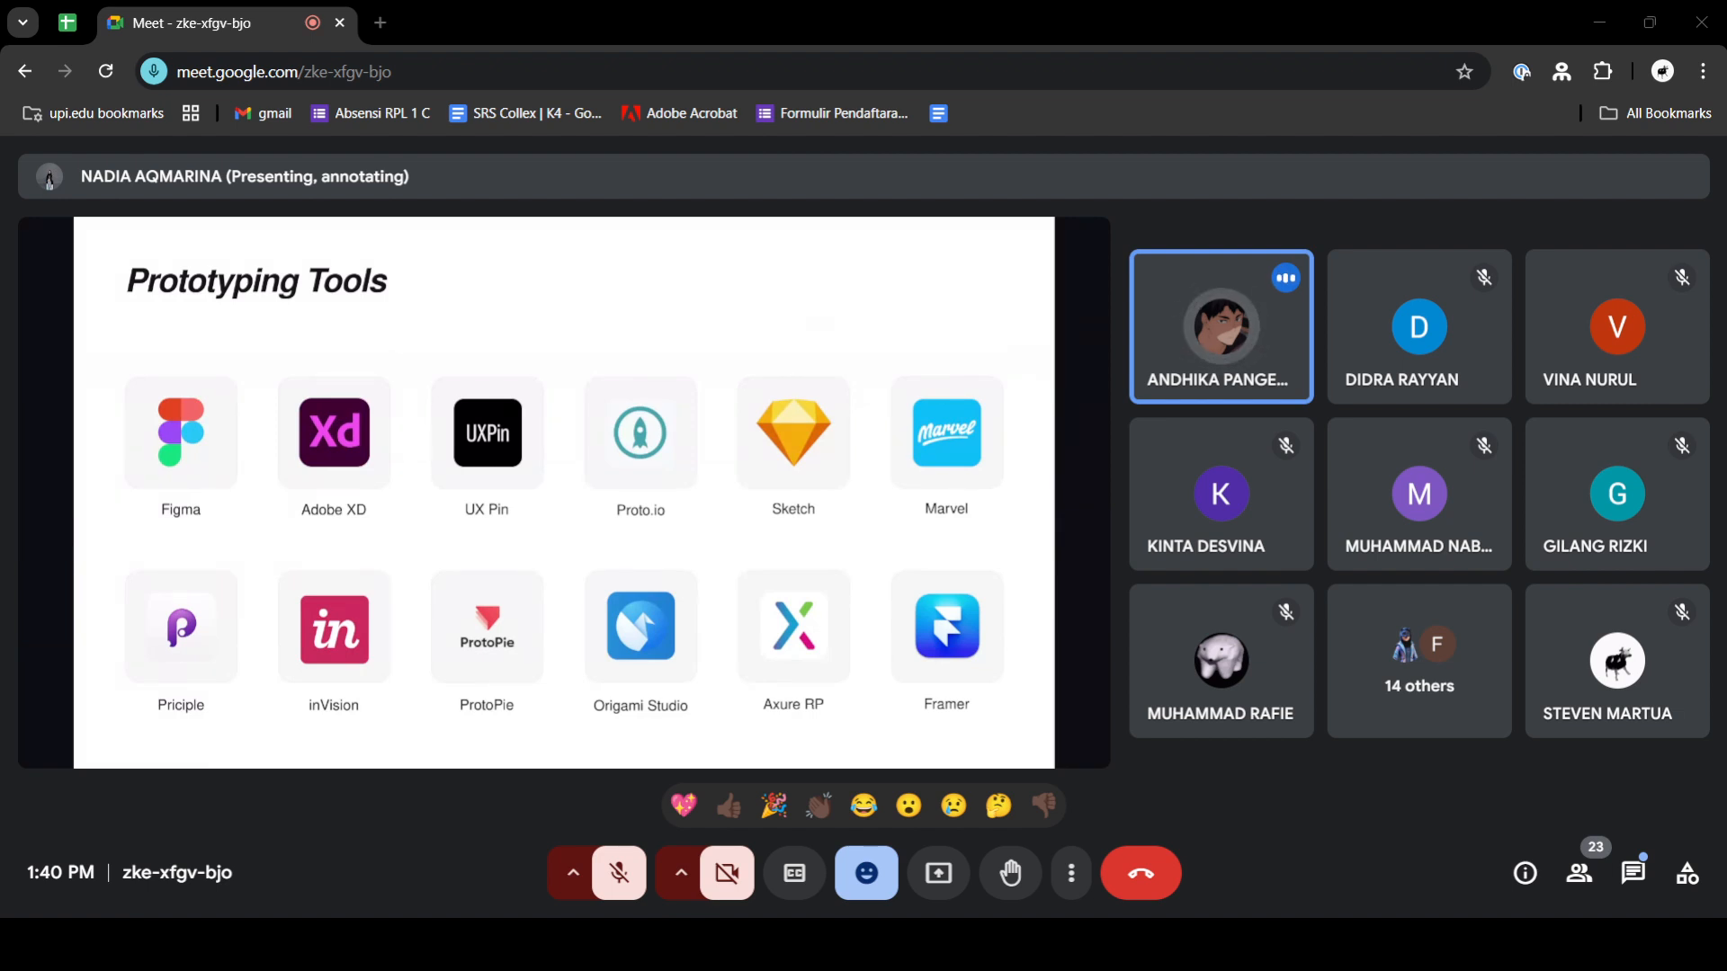
pyautogui.click(861, 9)
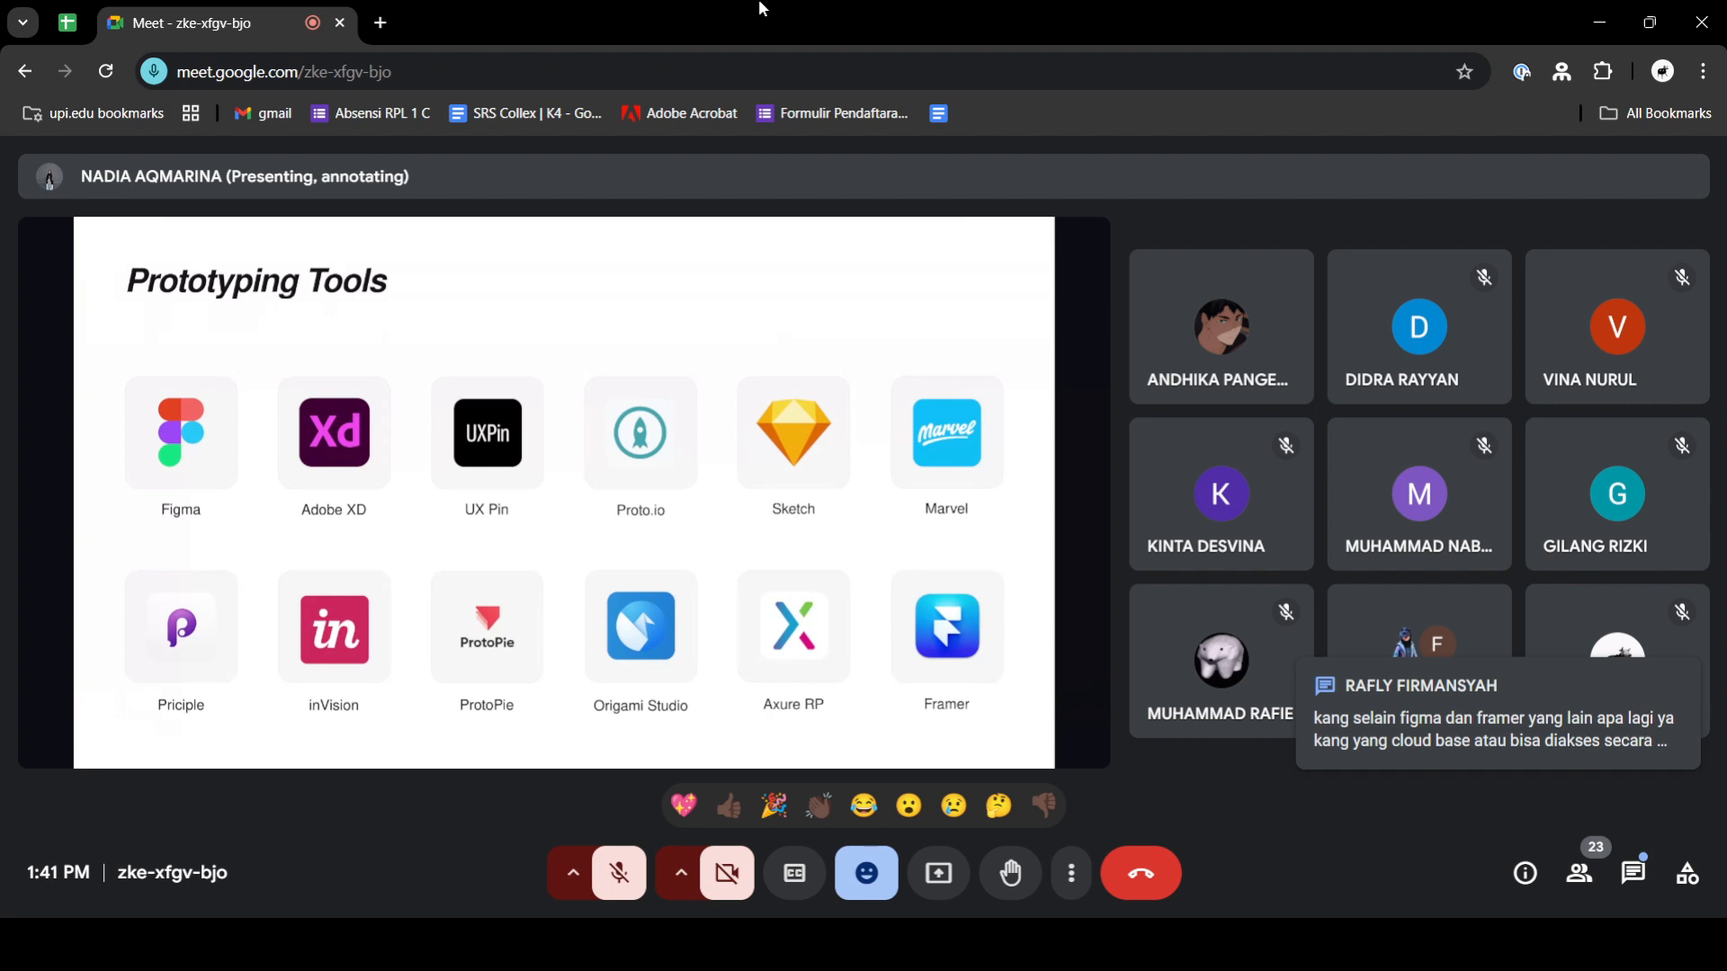
pyautogui.click(1633, 874)
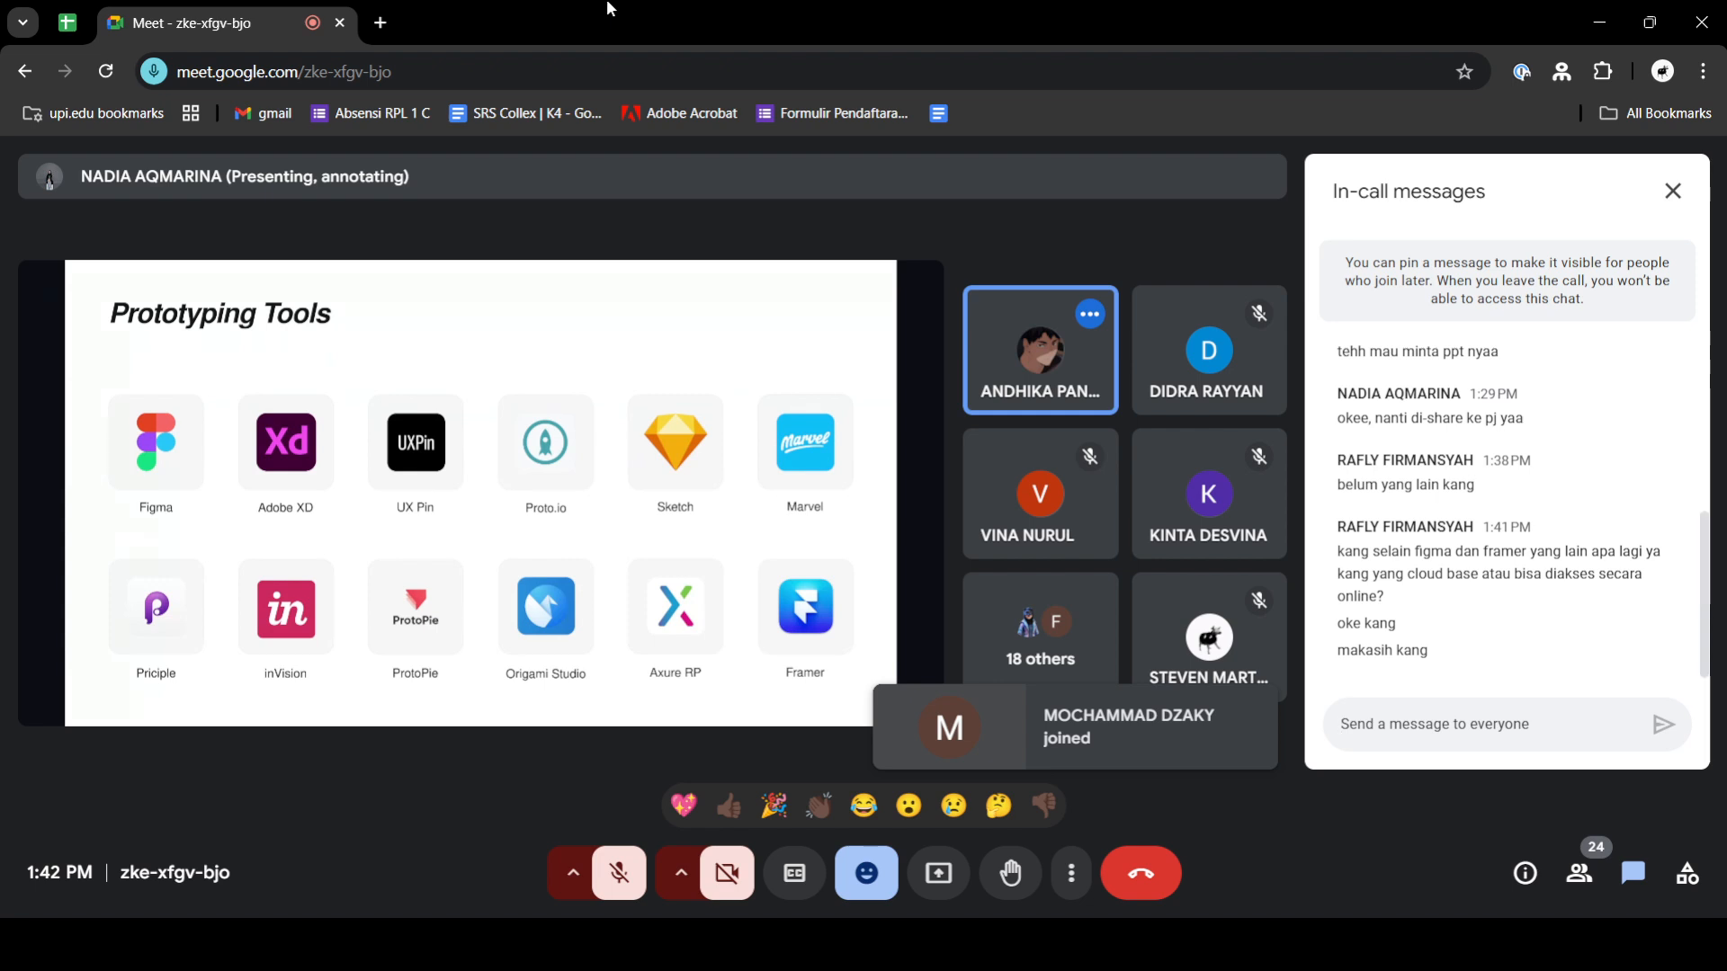
# - Unmute the microphone to speak twice, muting it again after each turn, and close the in-call messages
pyautogui.click(619, 873)
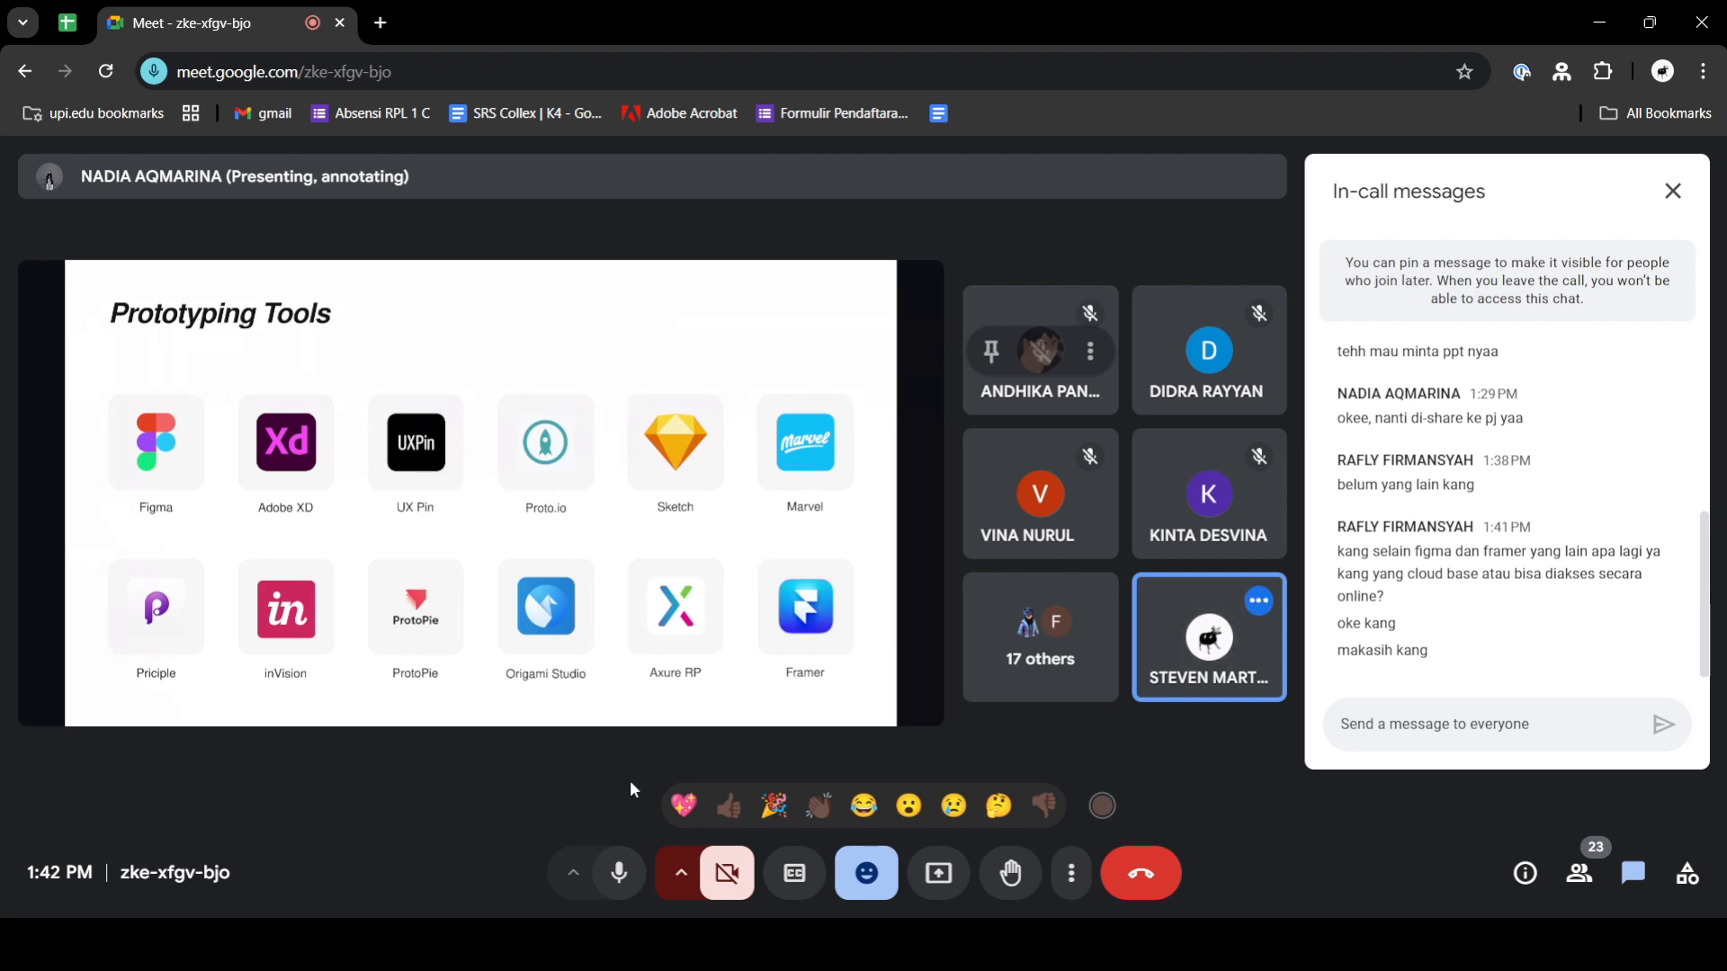
pyautogui.click(639, 879)
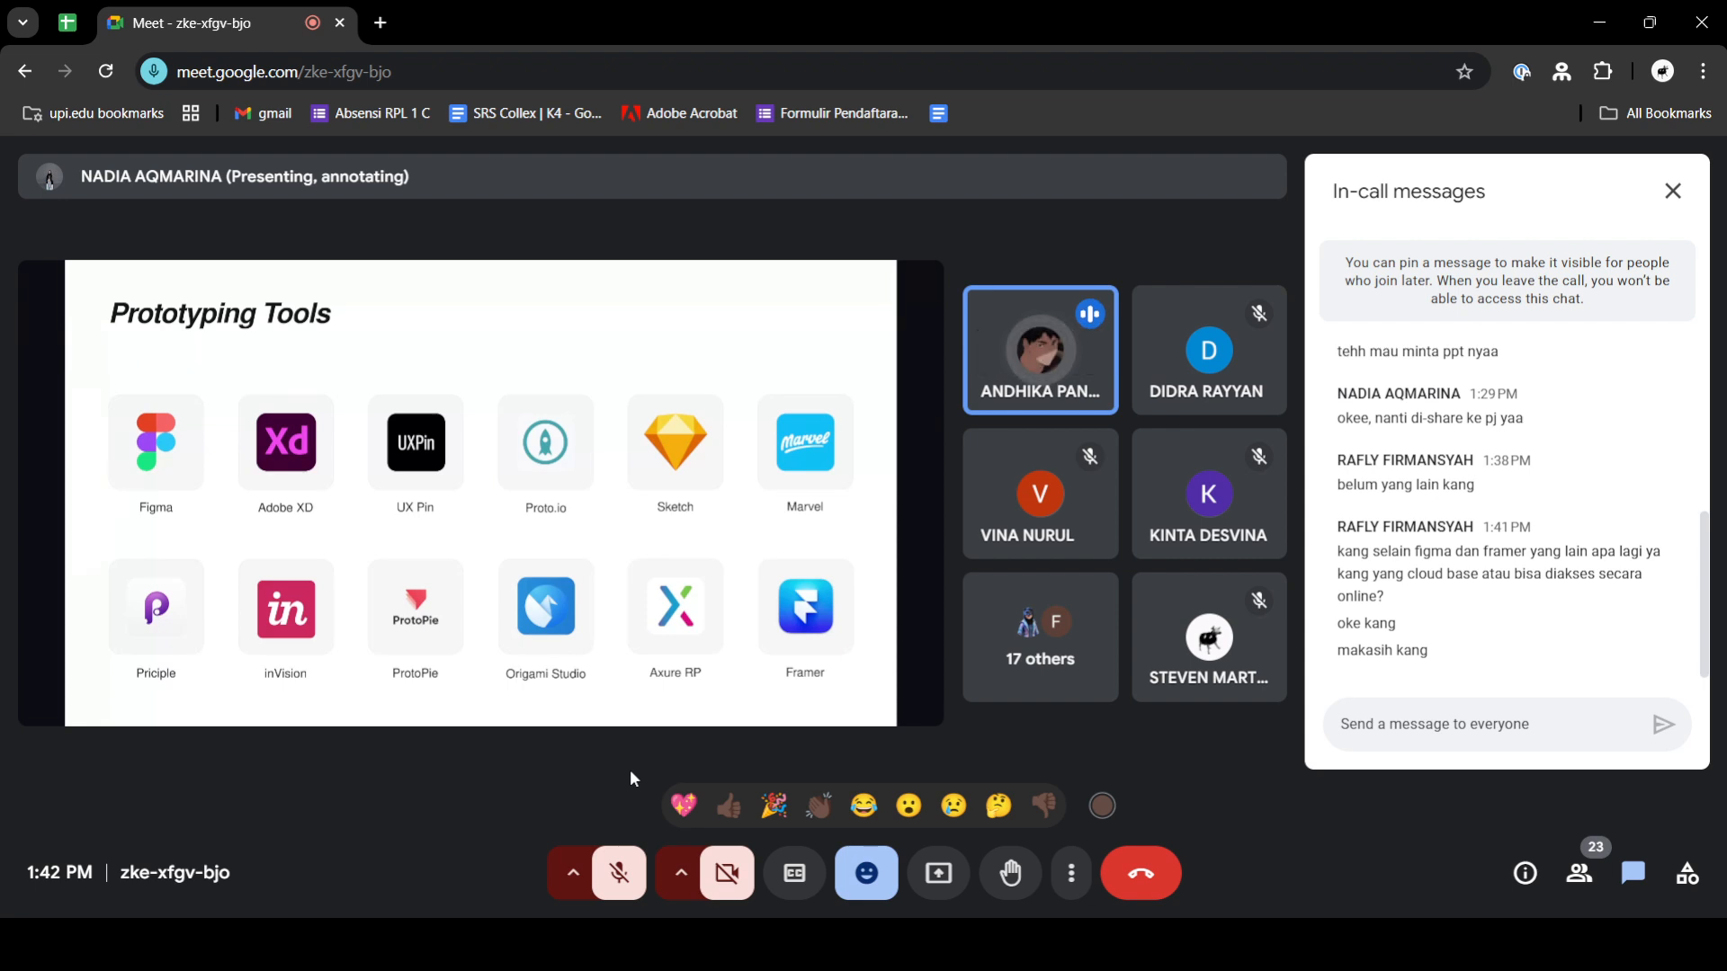
pyautogui.click(611, 877)
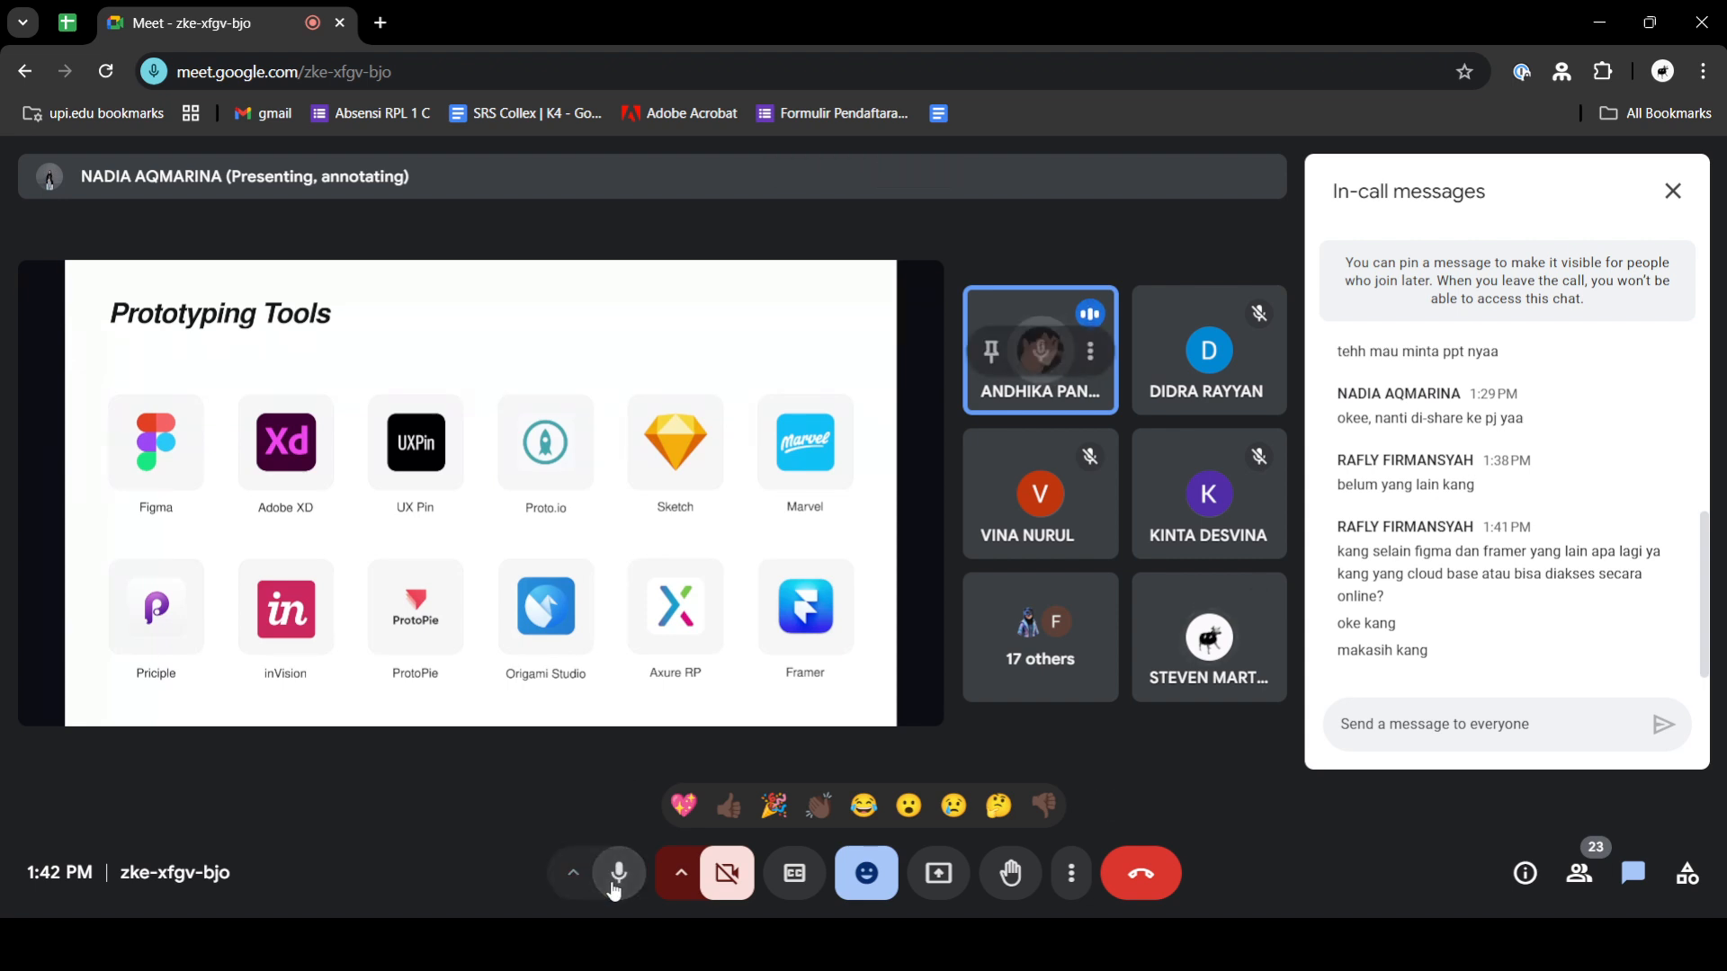
pyautogui.click(616, 877)
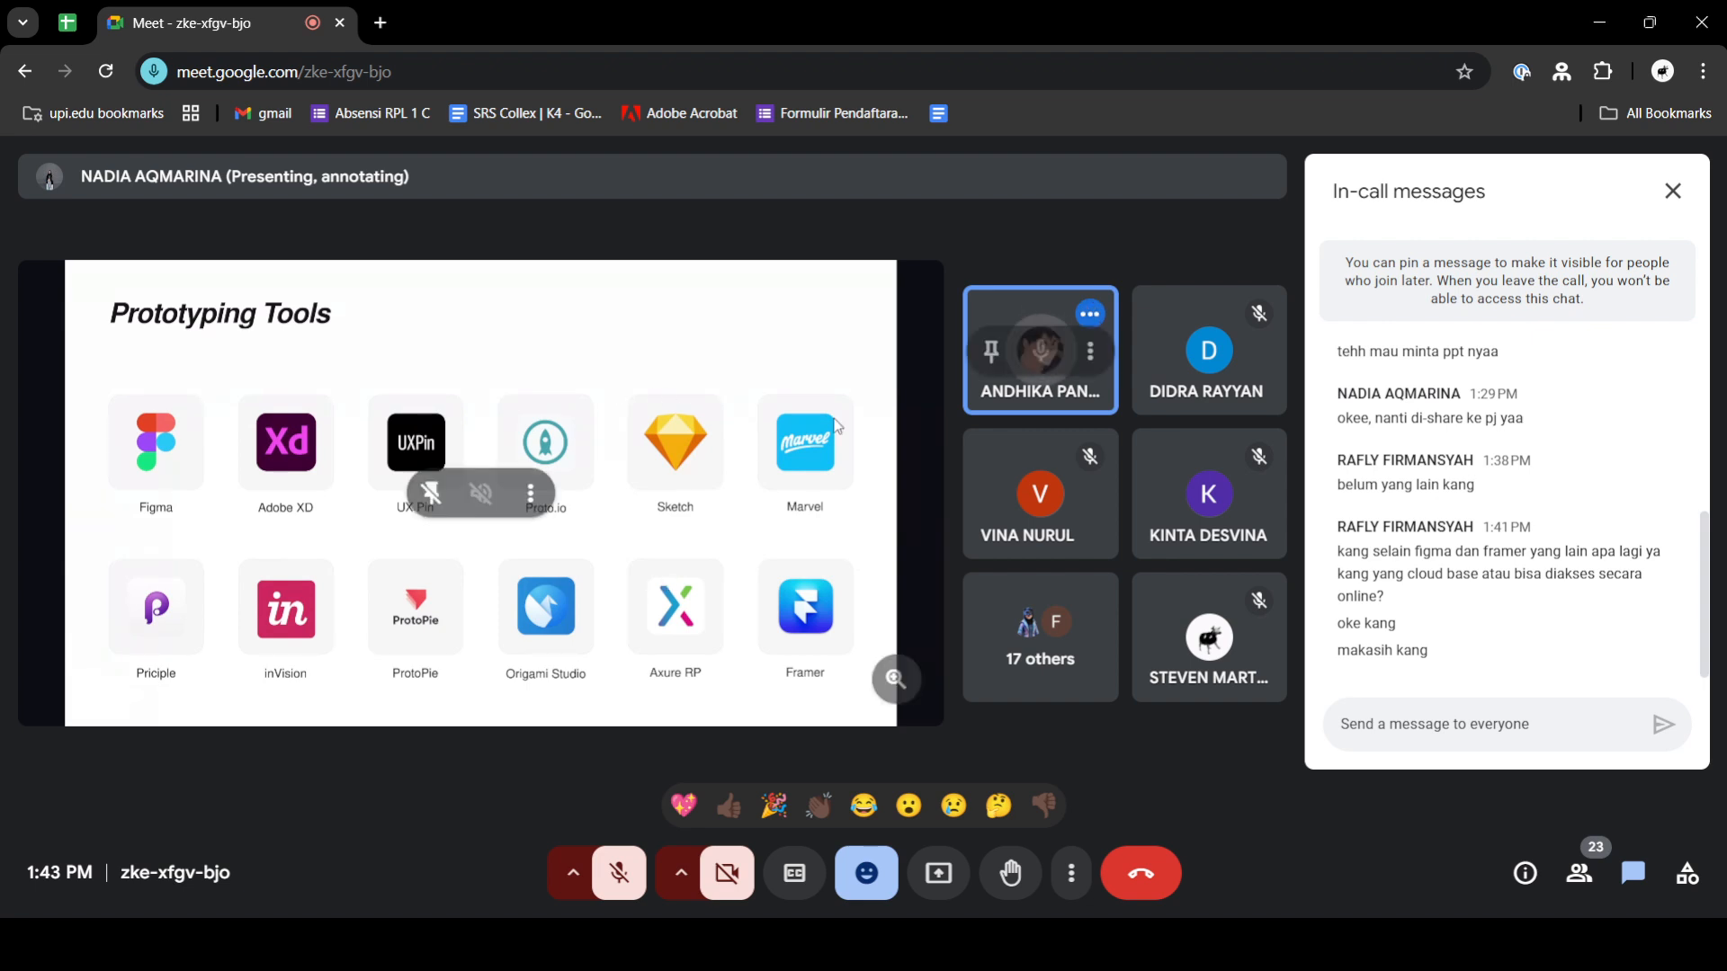
pyautogui.click(1673, 191)
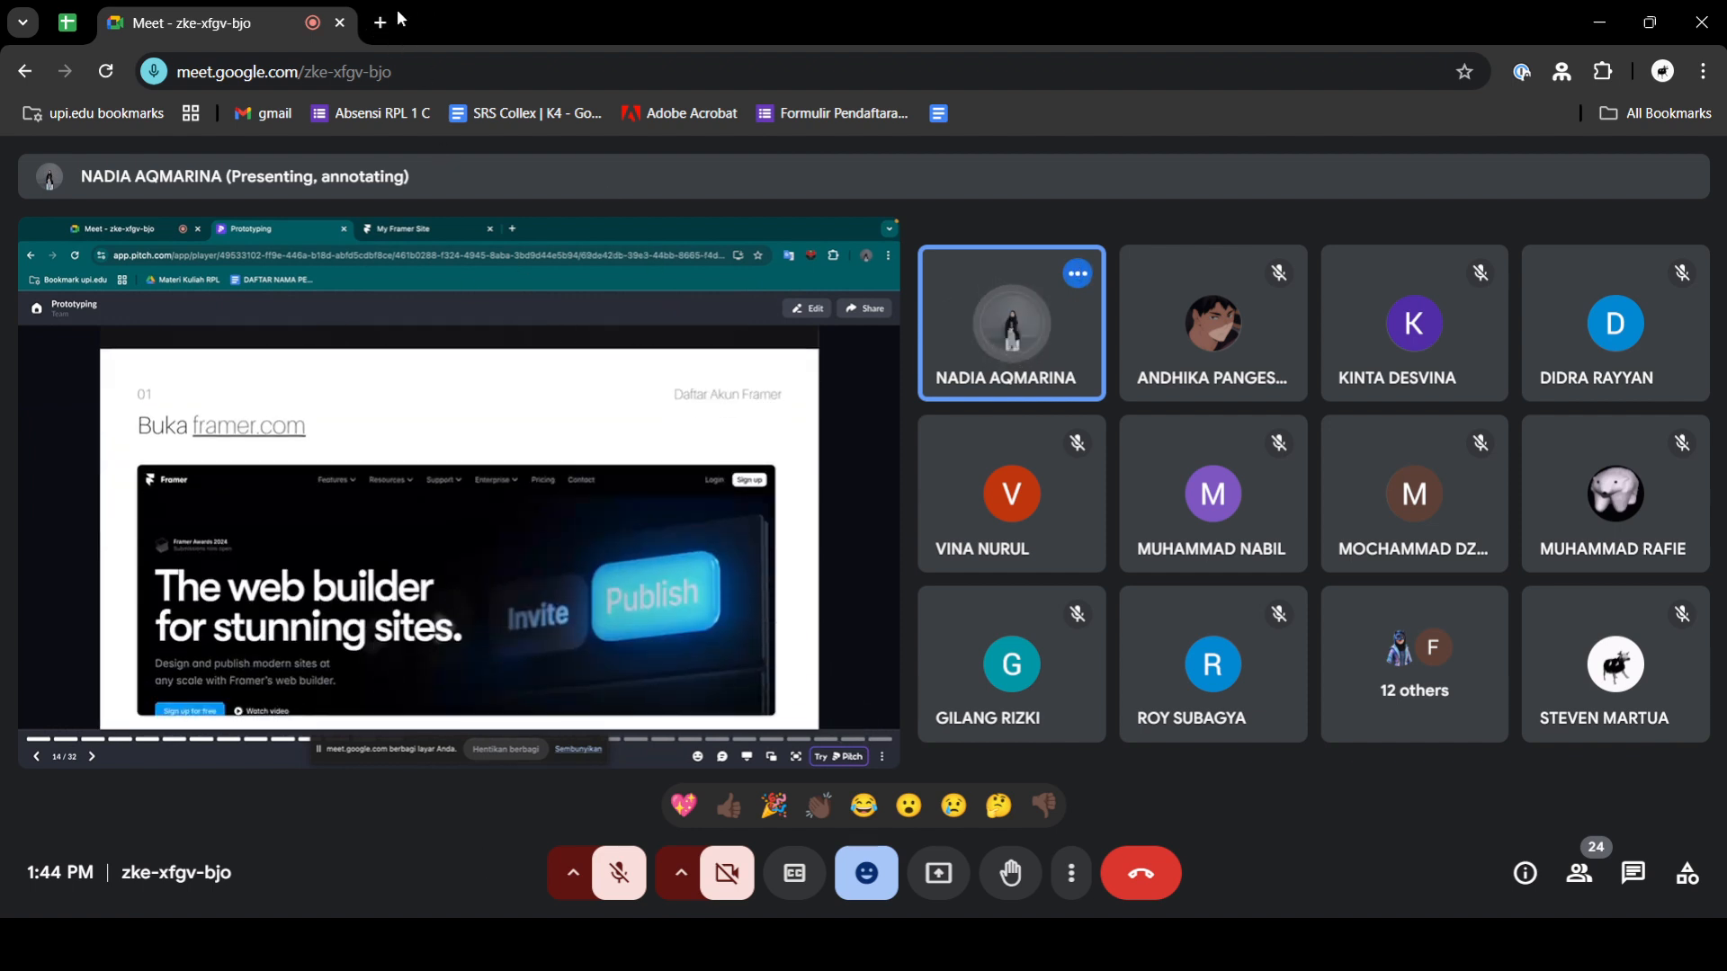
pyautogui.hotkey('ctrl', 't')
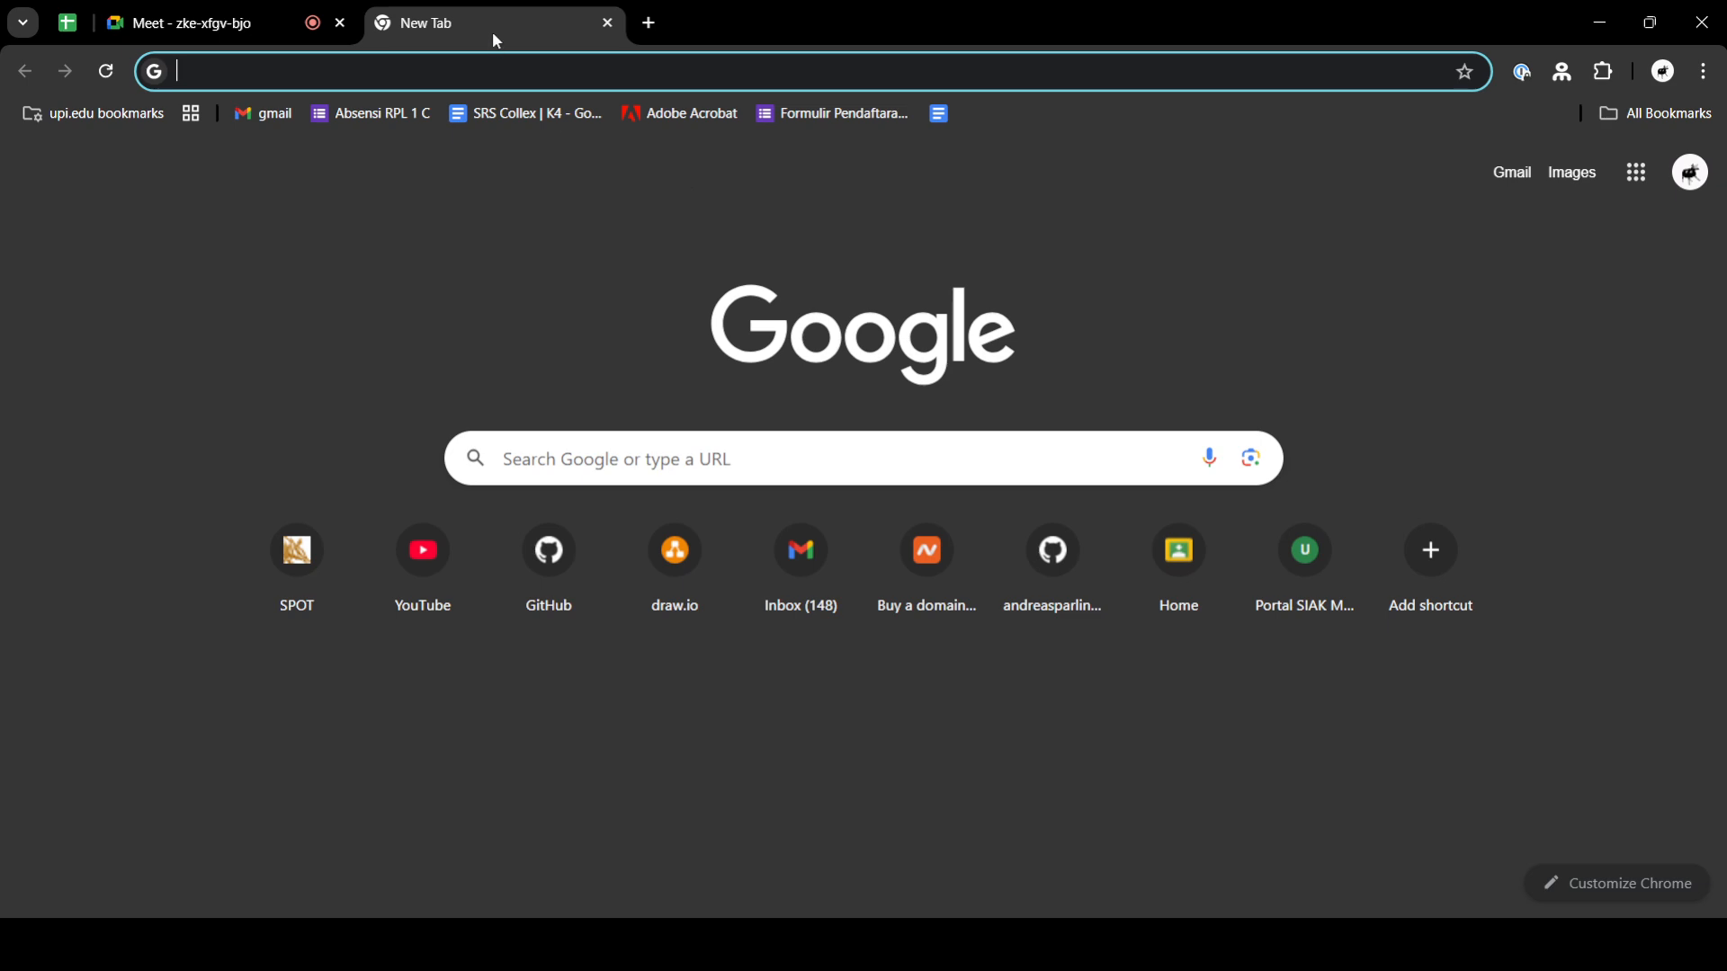
pyautogui.hotkey('ctrl', 'w')
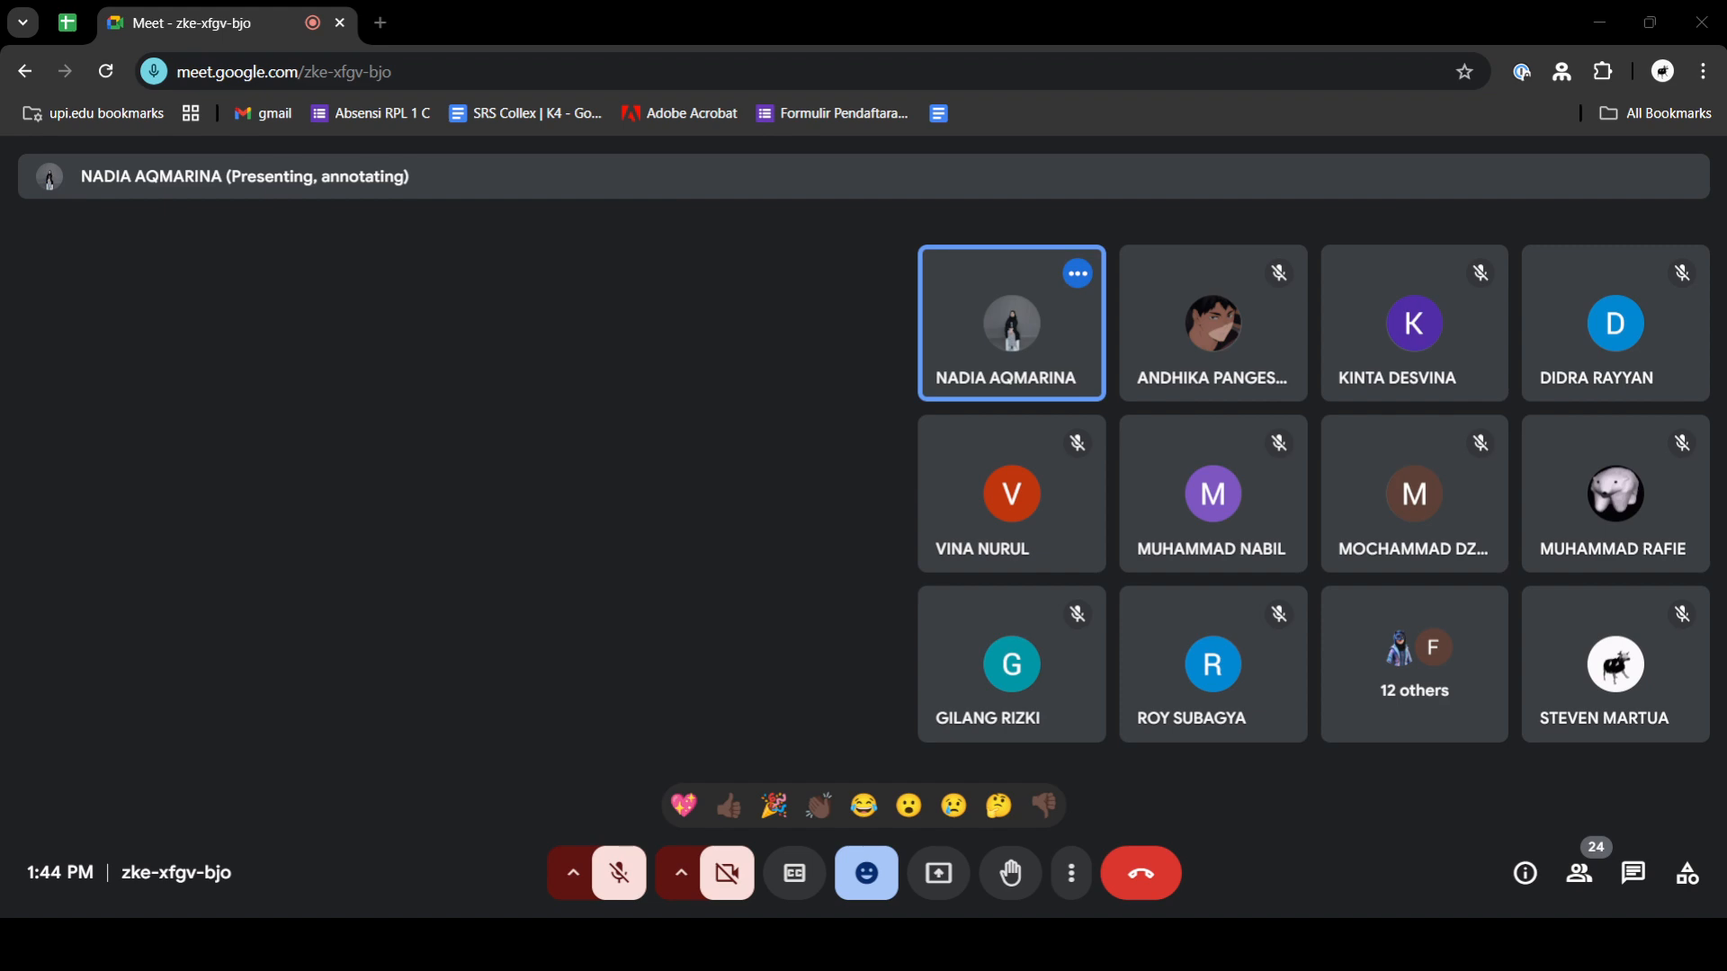
pyautogui.doubleClick(721, 15)
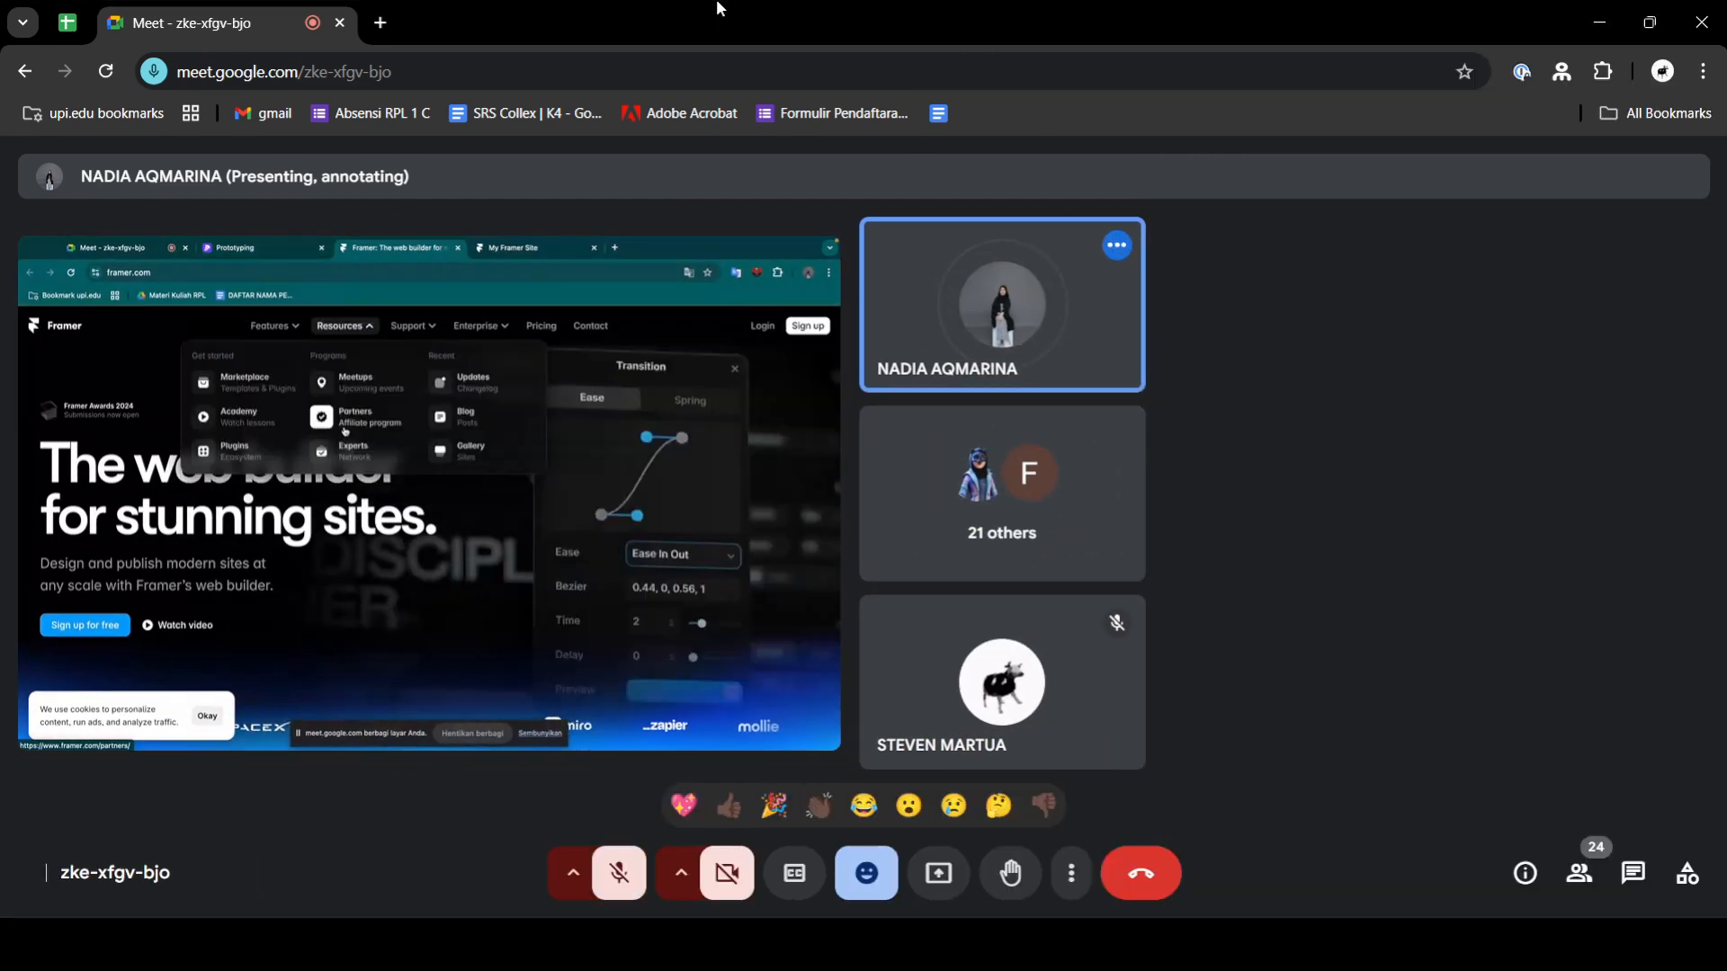
pyautogui.doubleClick(715, 11)
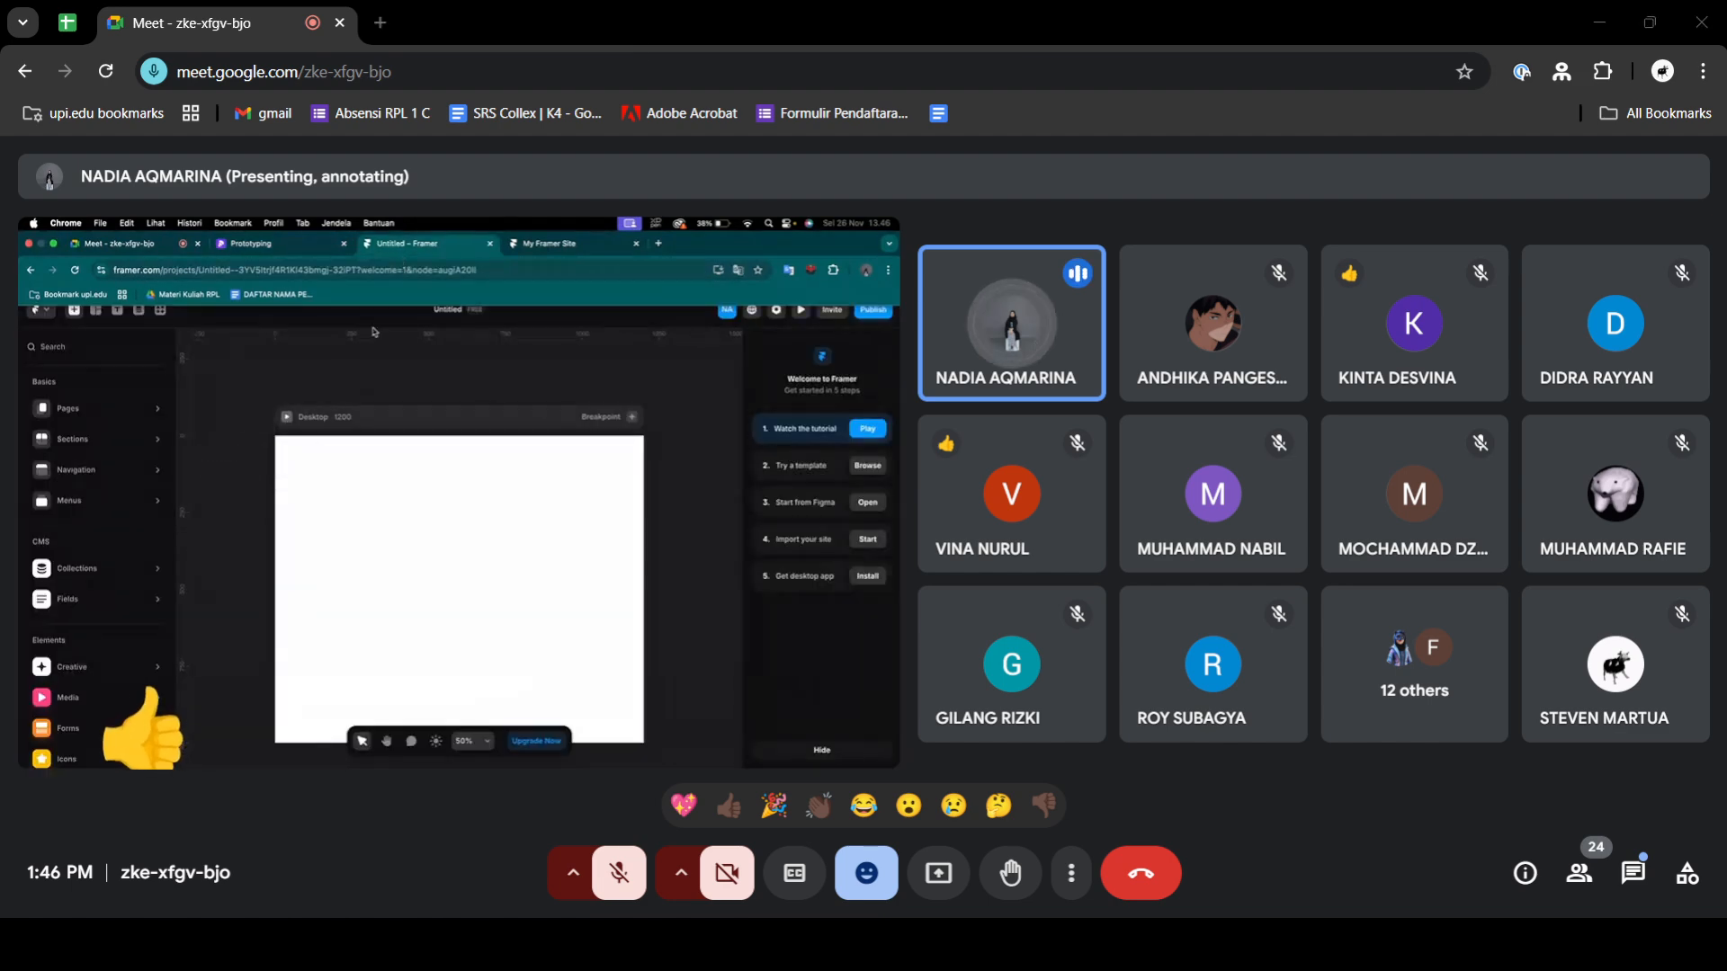
pyautogui.doubleClick(731, 16)
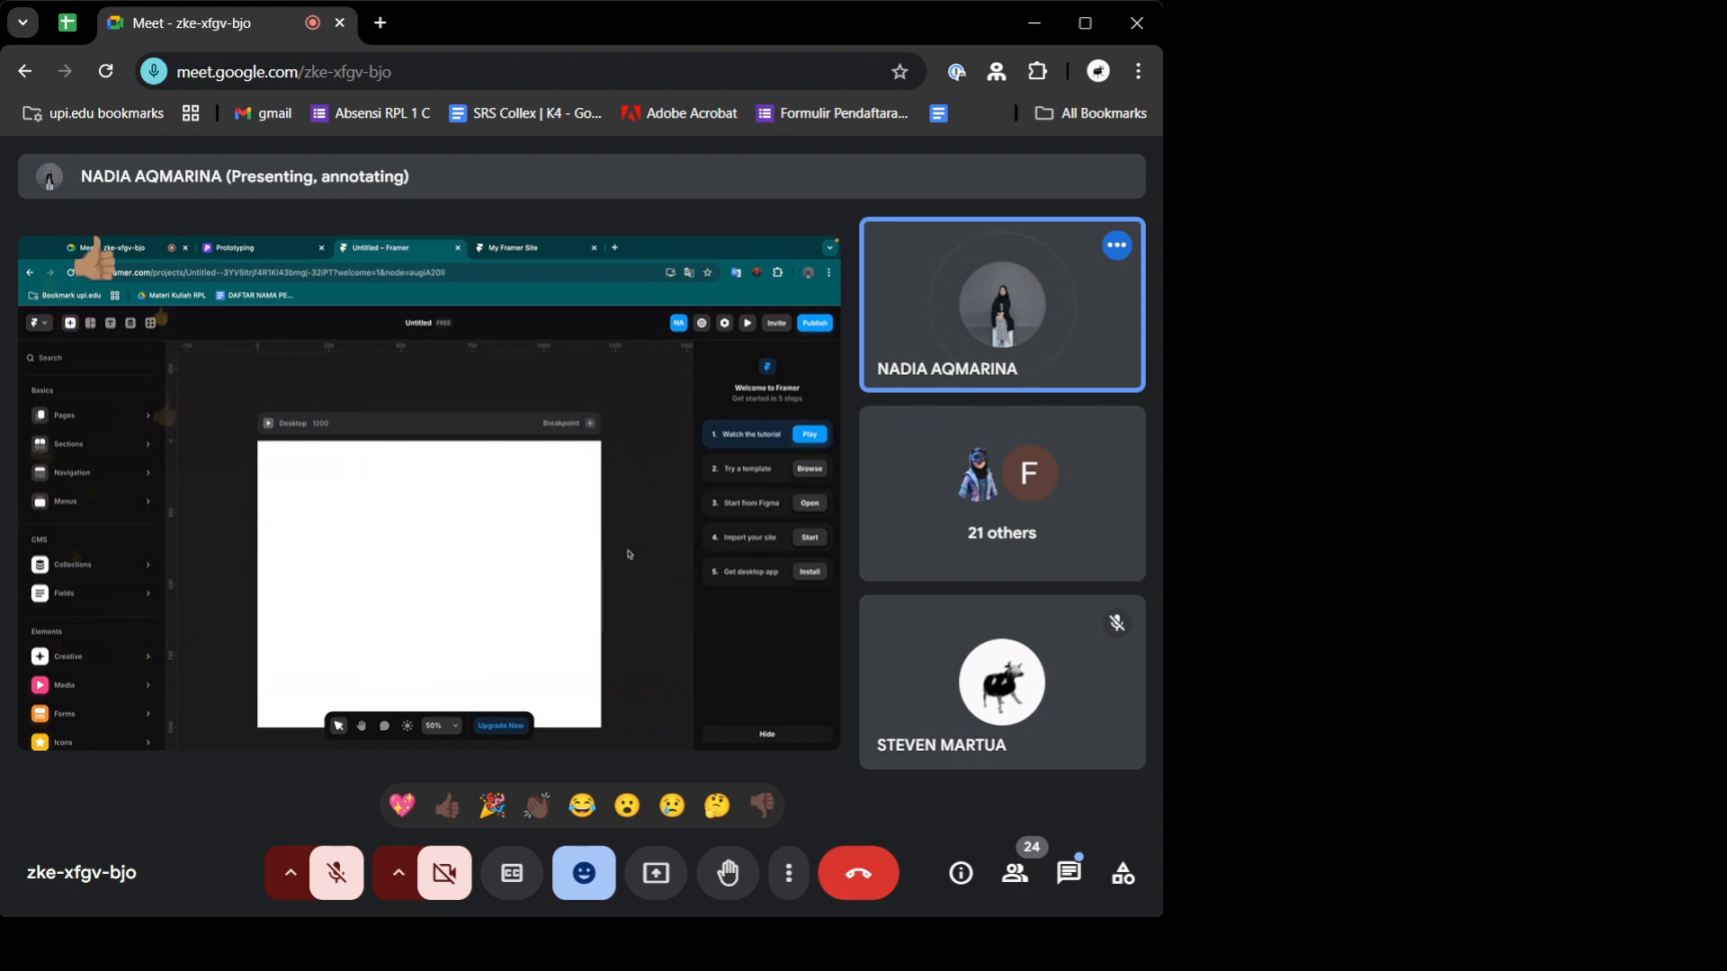
pyautogui.click(664, 62)
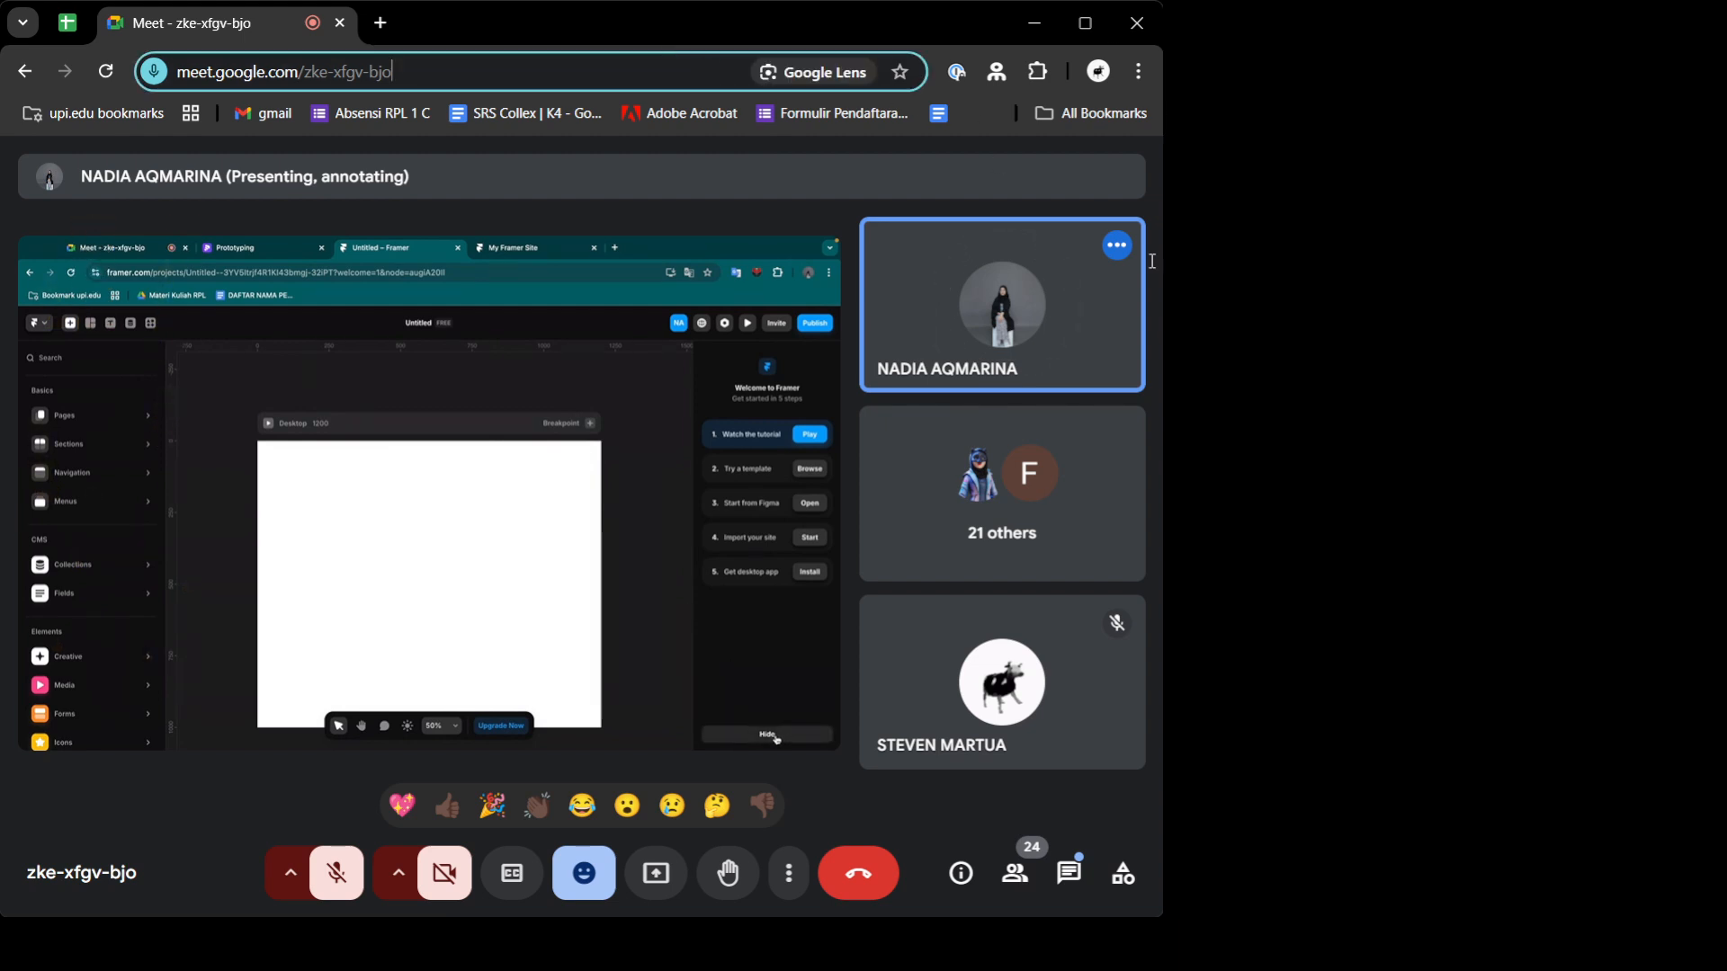
pyautogui.doubleClick(803, 23)
pyautogui.hotkey('alt', 'Tab')
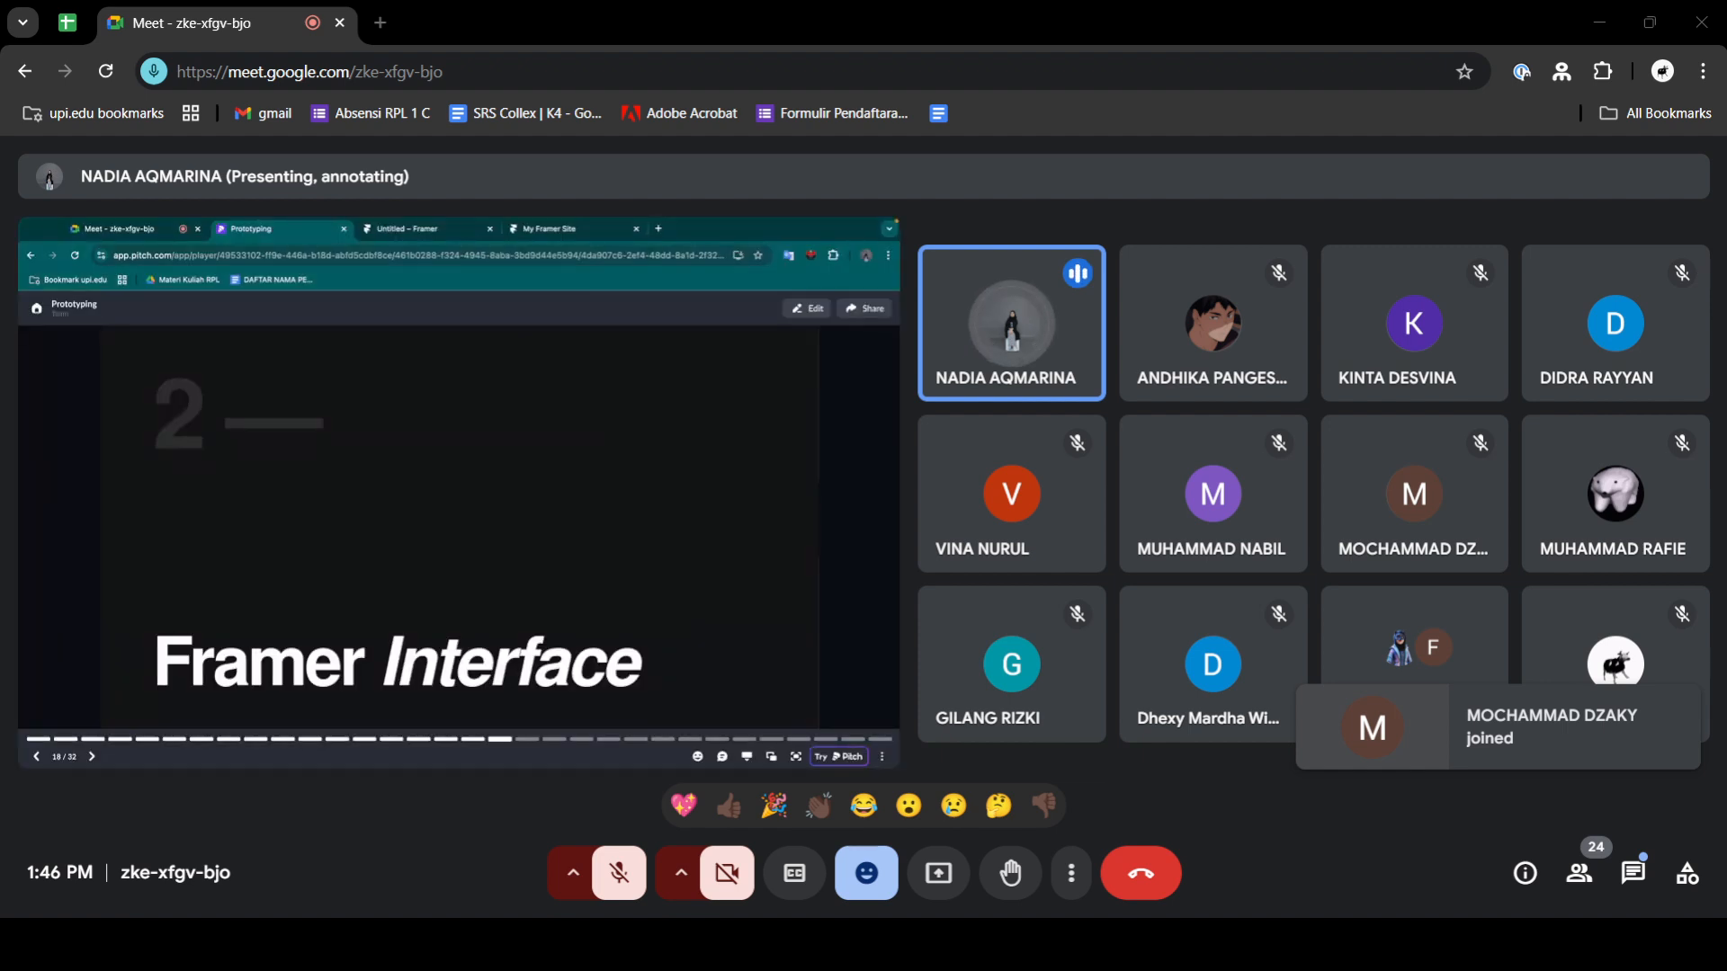
# - Enlarge the shared presentation in the meeting to examine the Framer interface slide with its toolbar, sidebars and canvas
pyautogui.hotkey('alt', 'Tab')
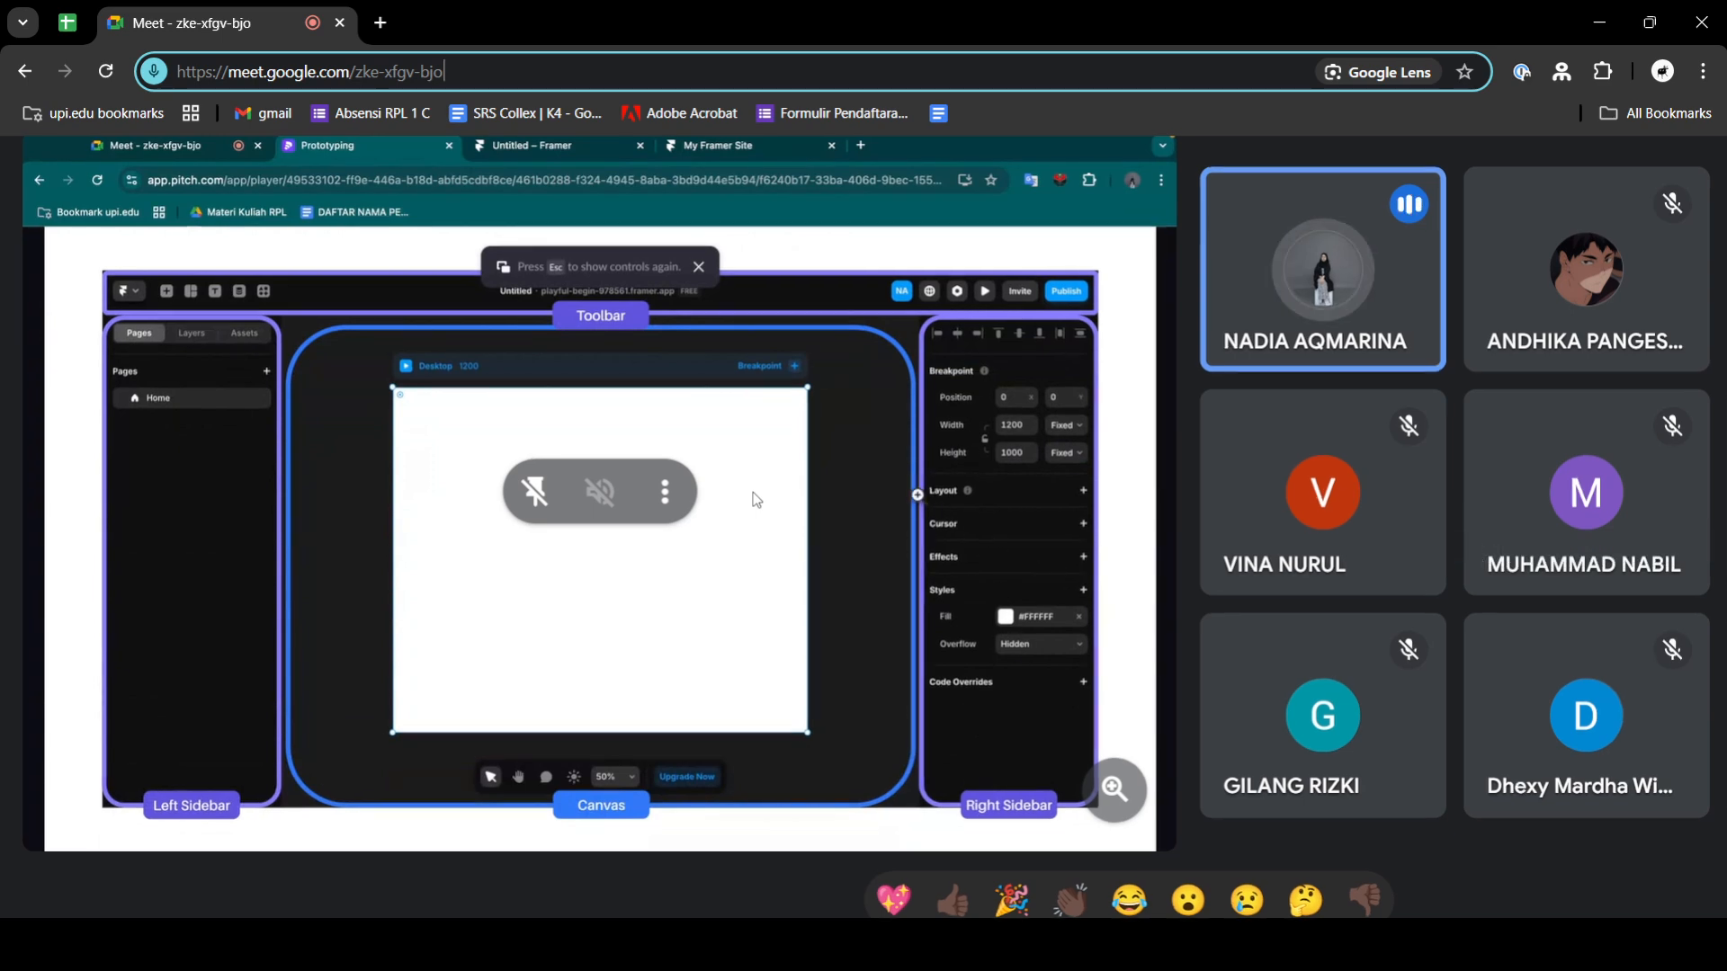
pyautogui.scroll(1, 754, 493)
pyautogui.hscroll(-1, 754, 493)
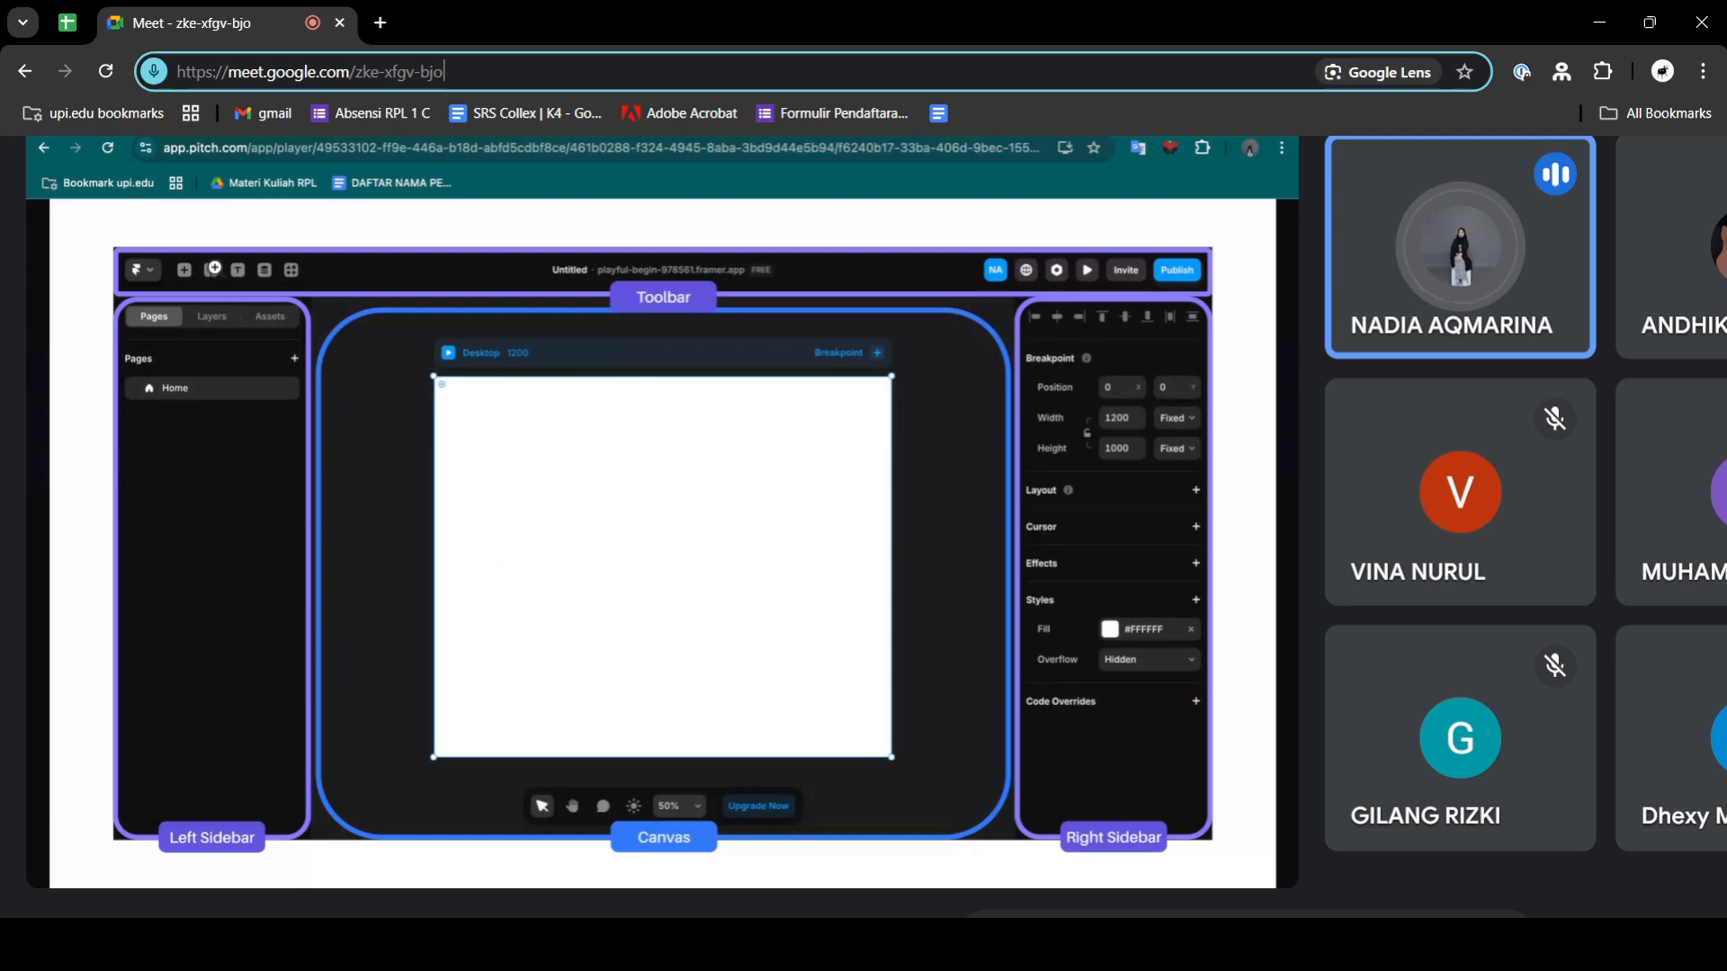
pyautogui.hotkey('alt', 'Tab')
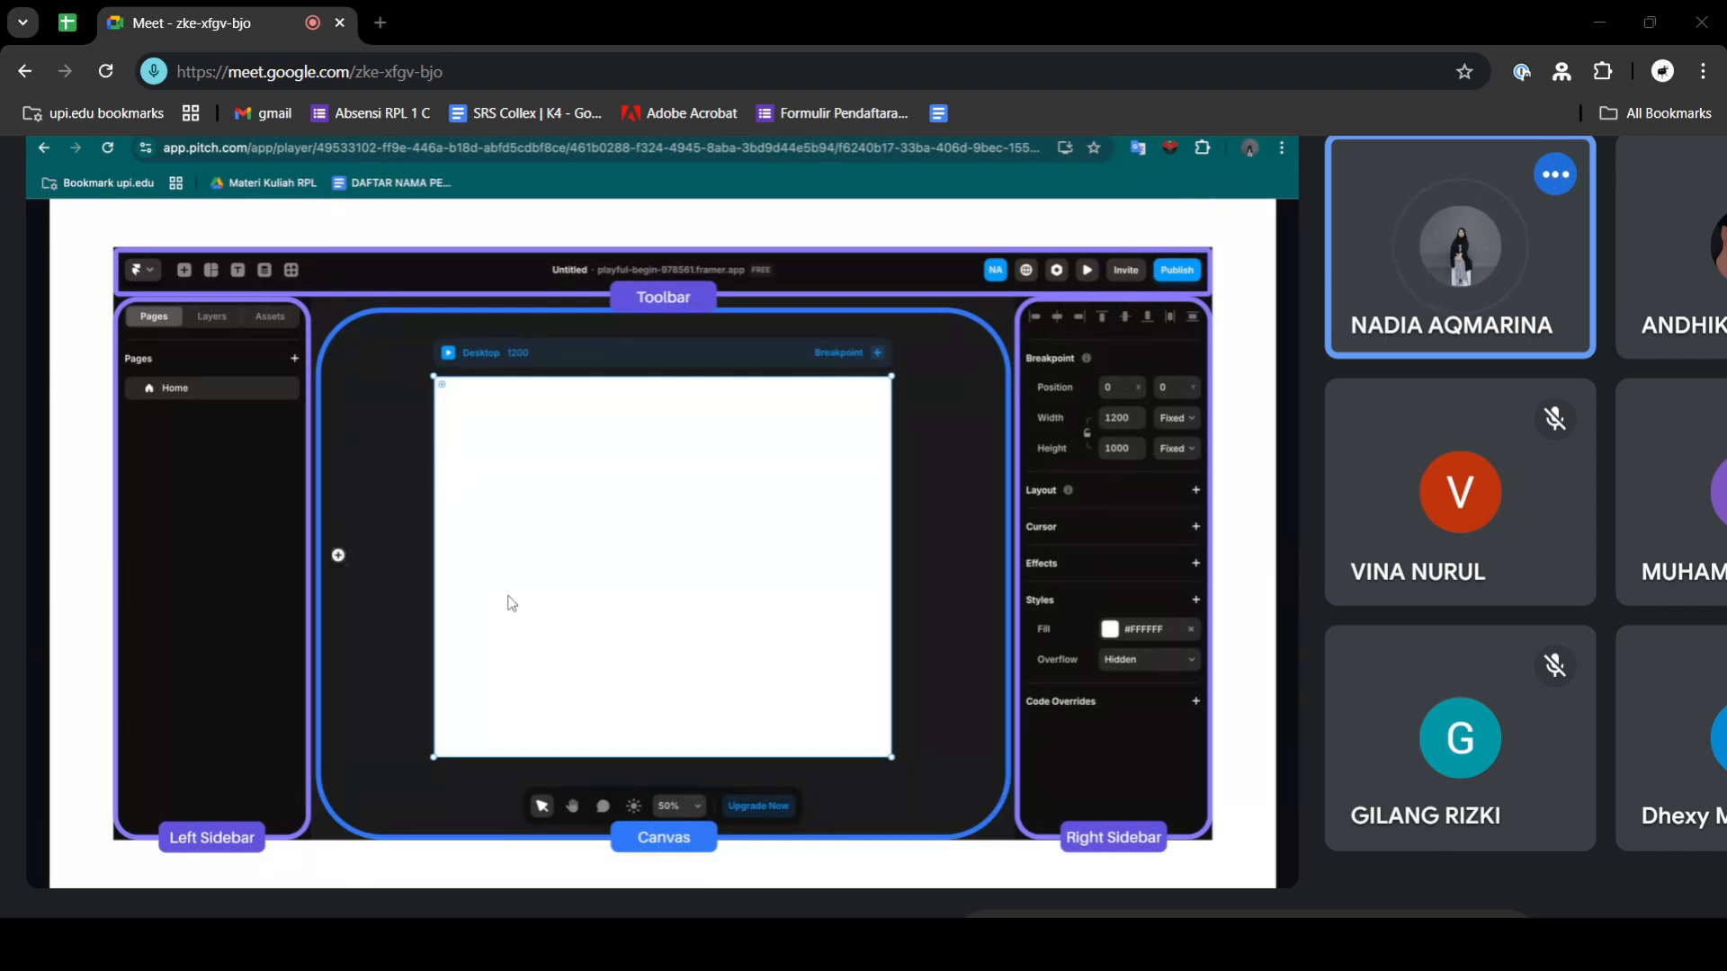
pyautogui.hotkey('alt', 'Tab')
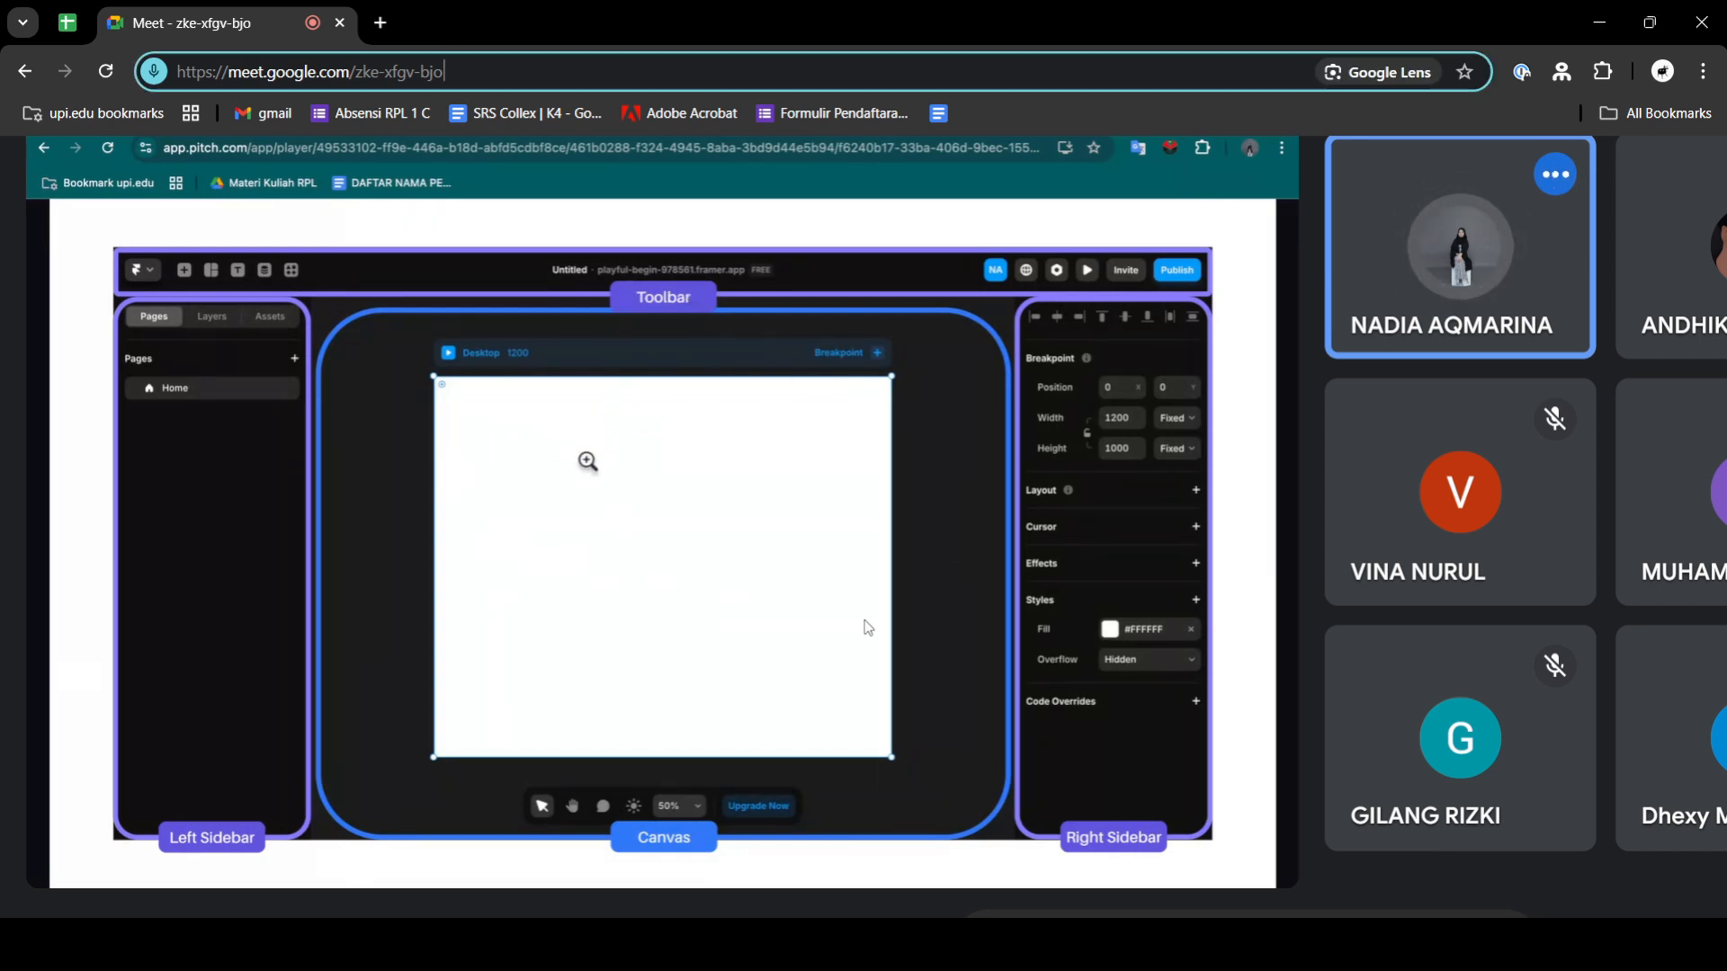
pyautogui.hotkey('alt', 'Tab')
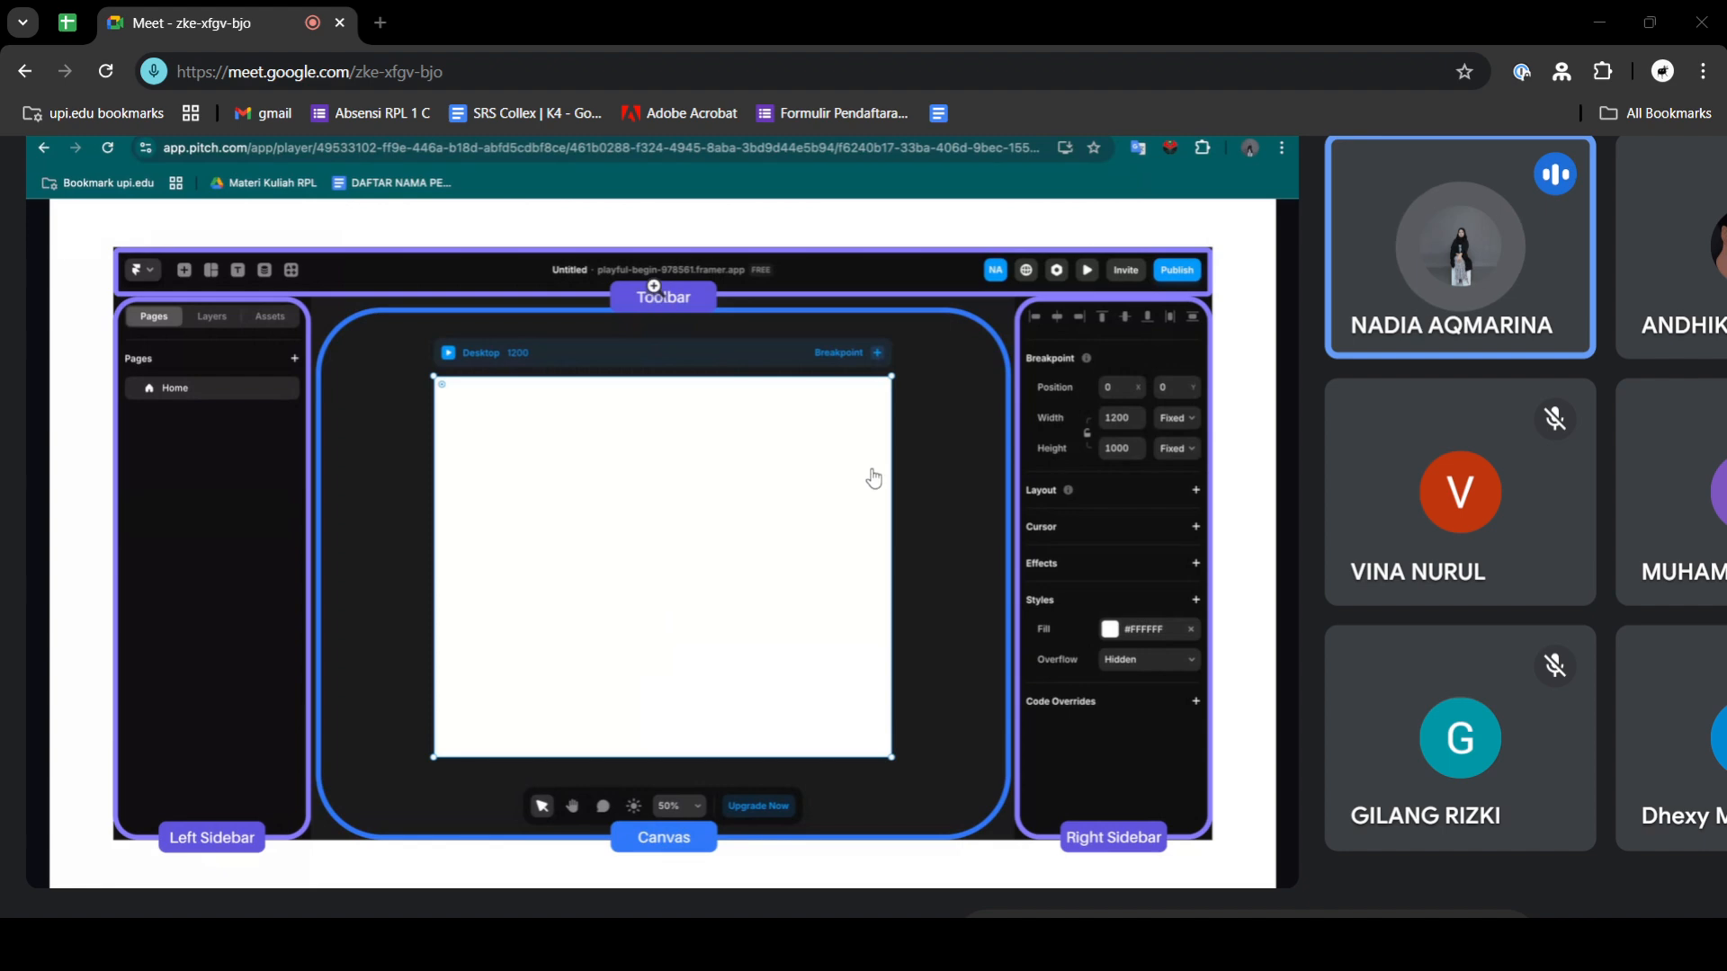
pyautogui.hotkey('alt', 'Tab')
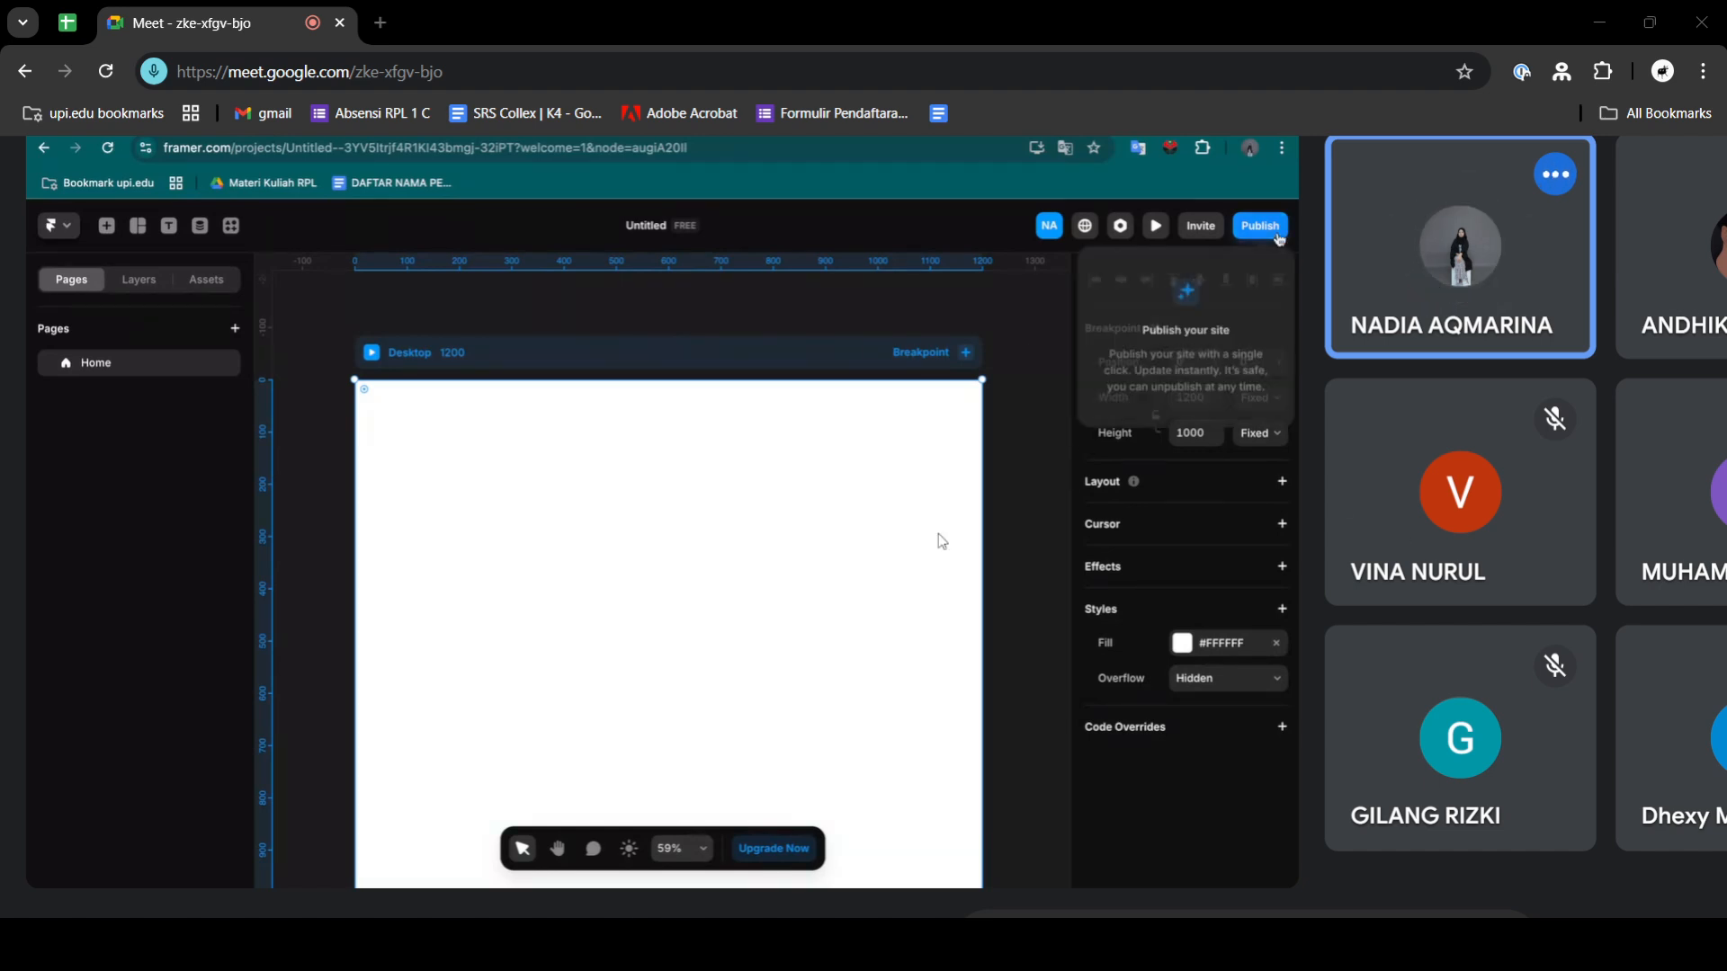
pyautogui.click(1055, 169)
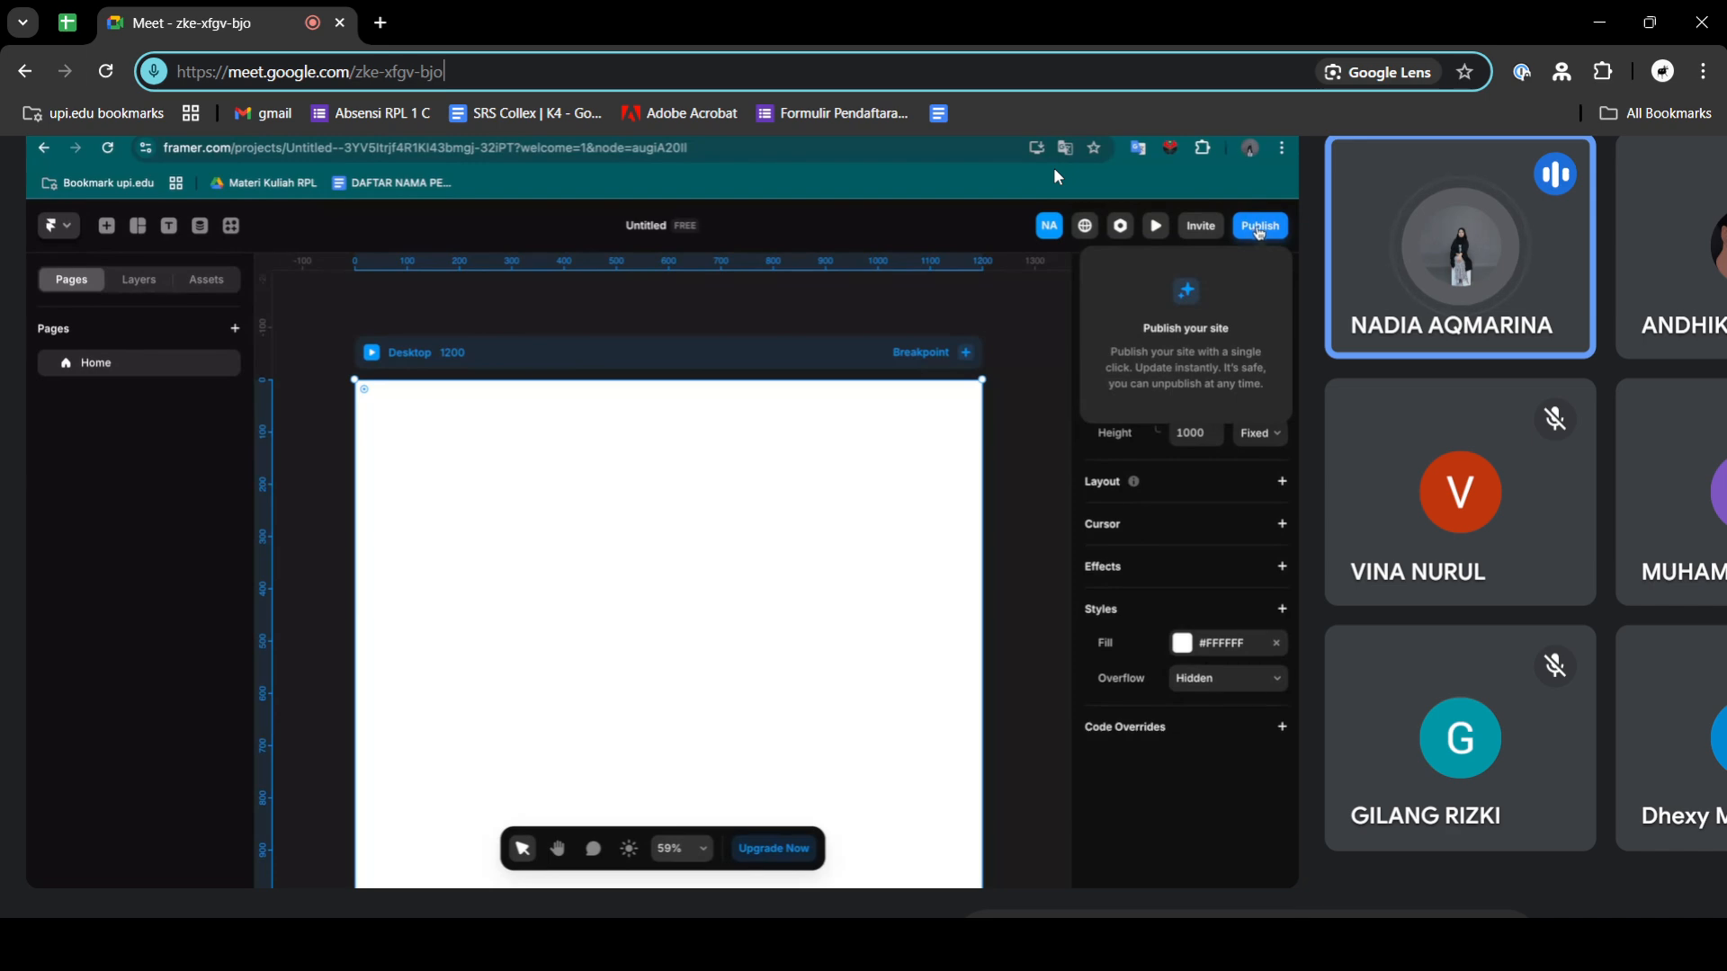
pyautogui.click(1070, 945)
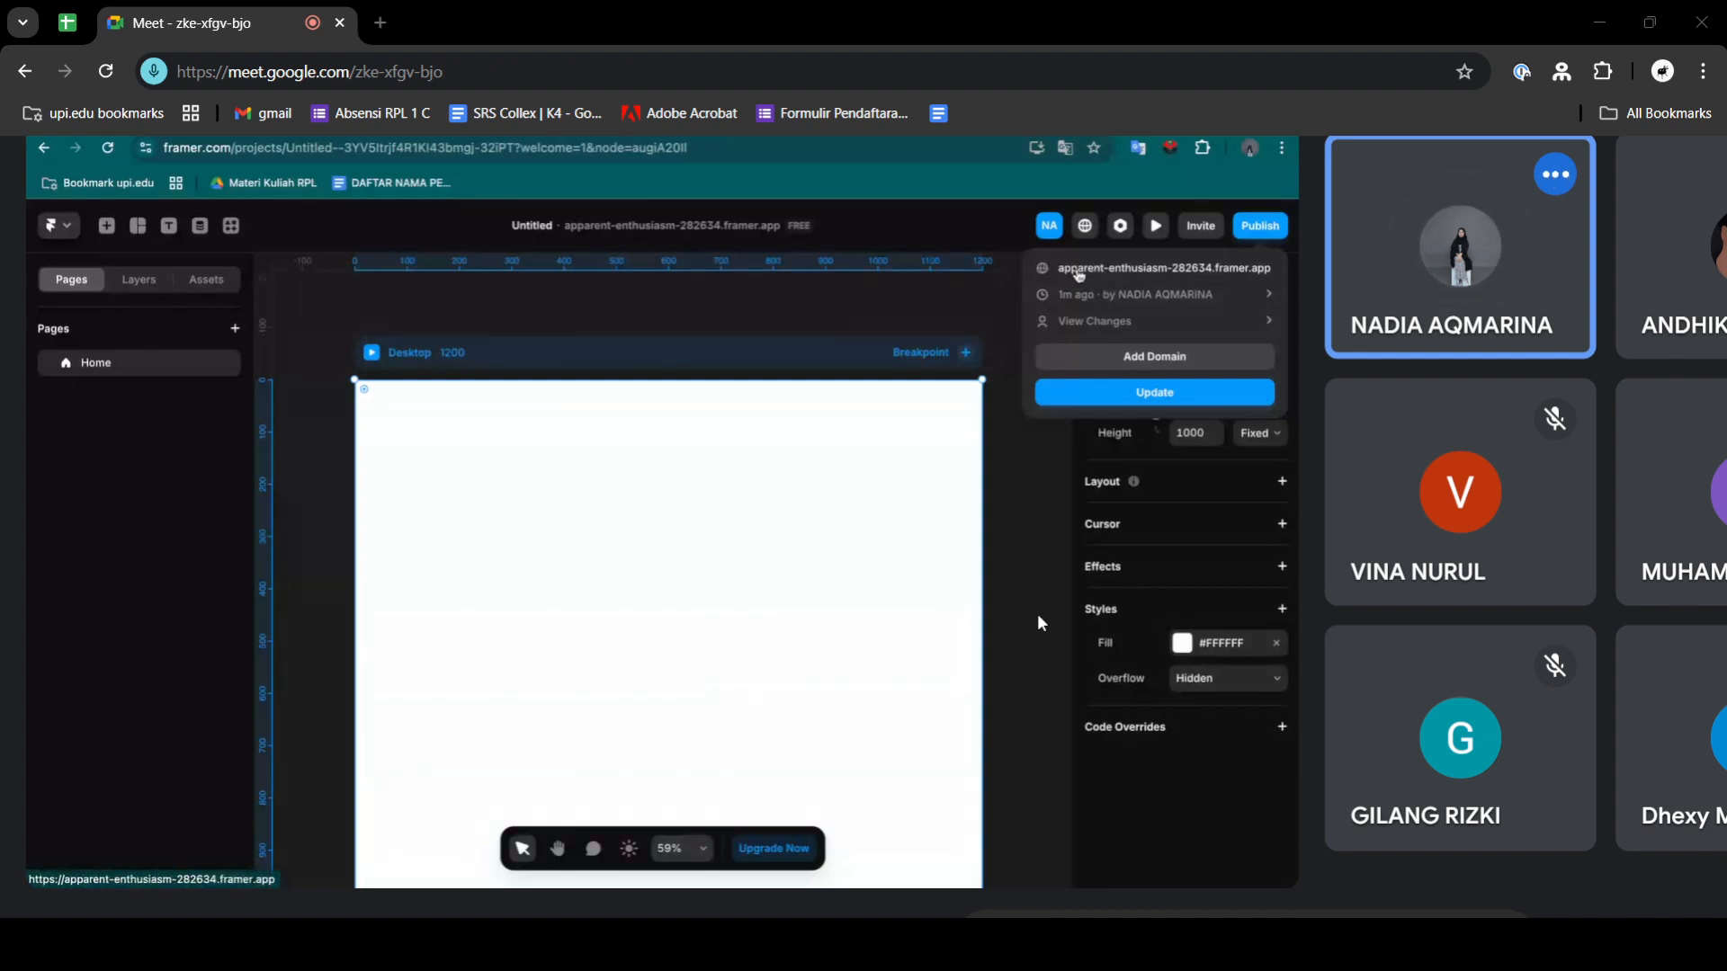
pyautogui.hotkey('alt', 'Tab')
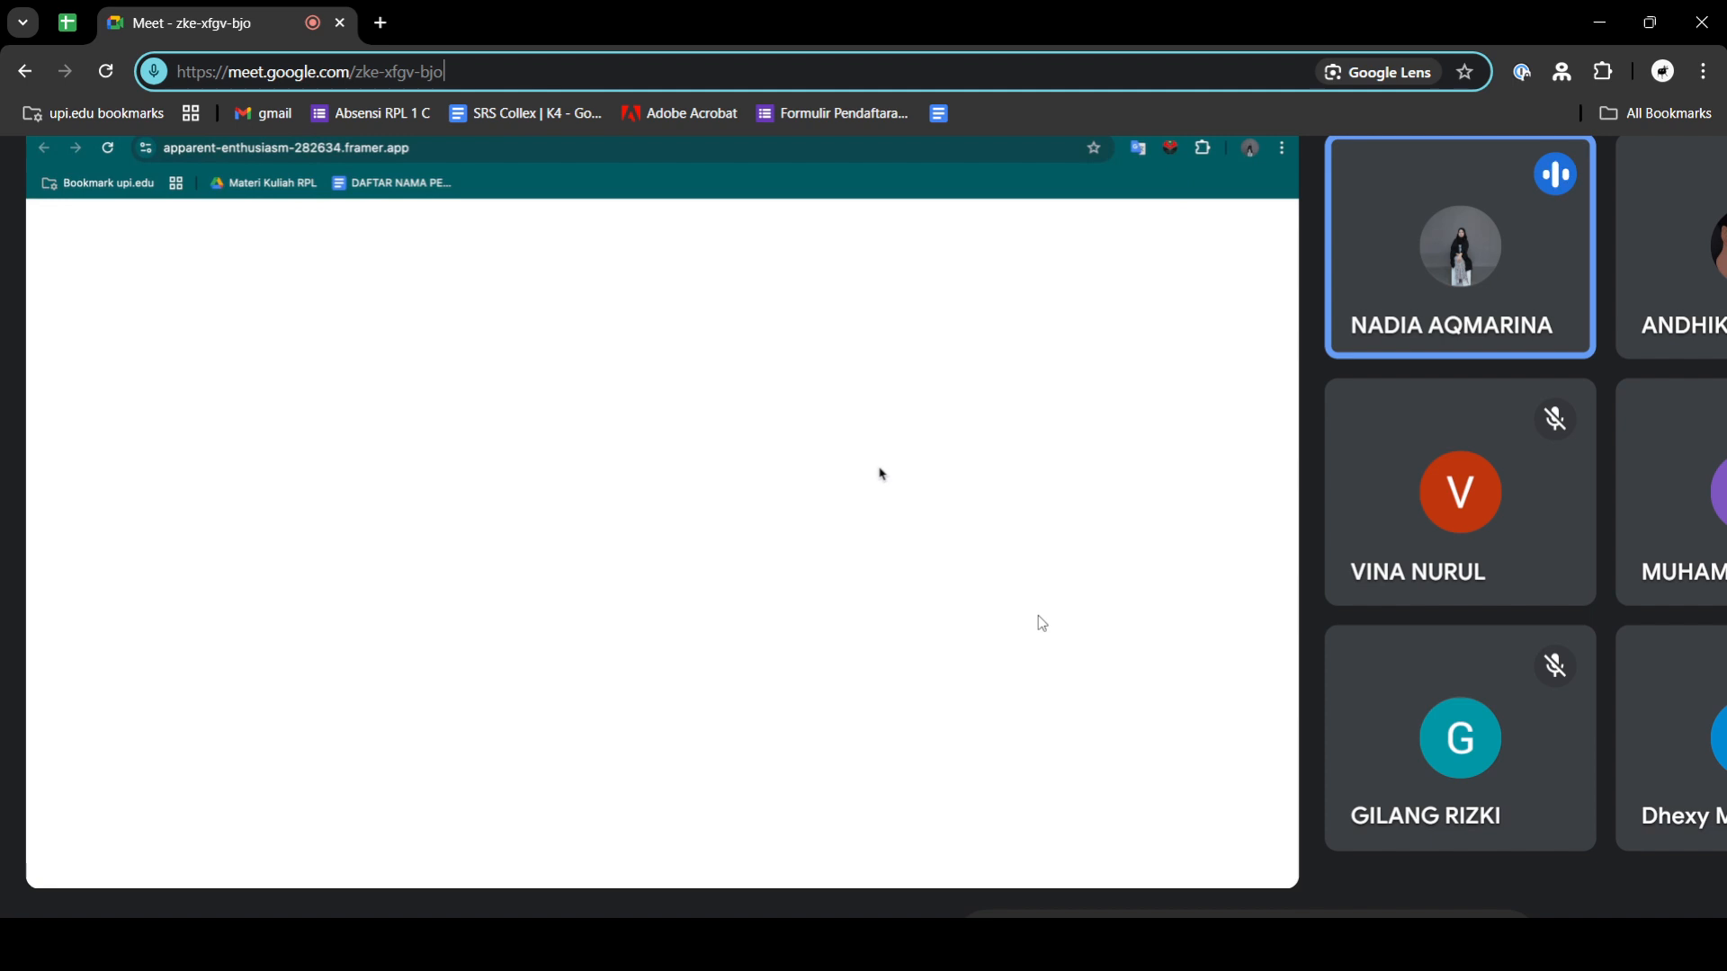
pyautogui.hotkey('alt', 'Tab')
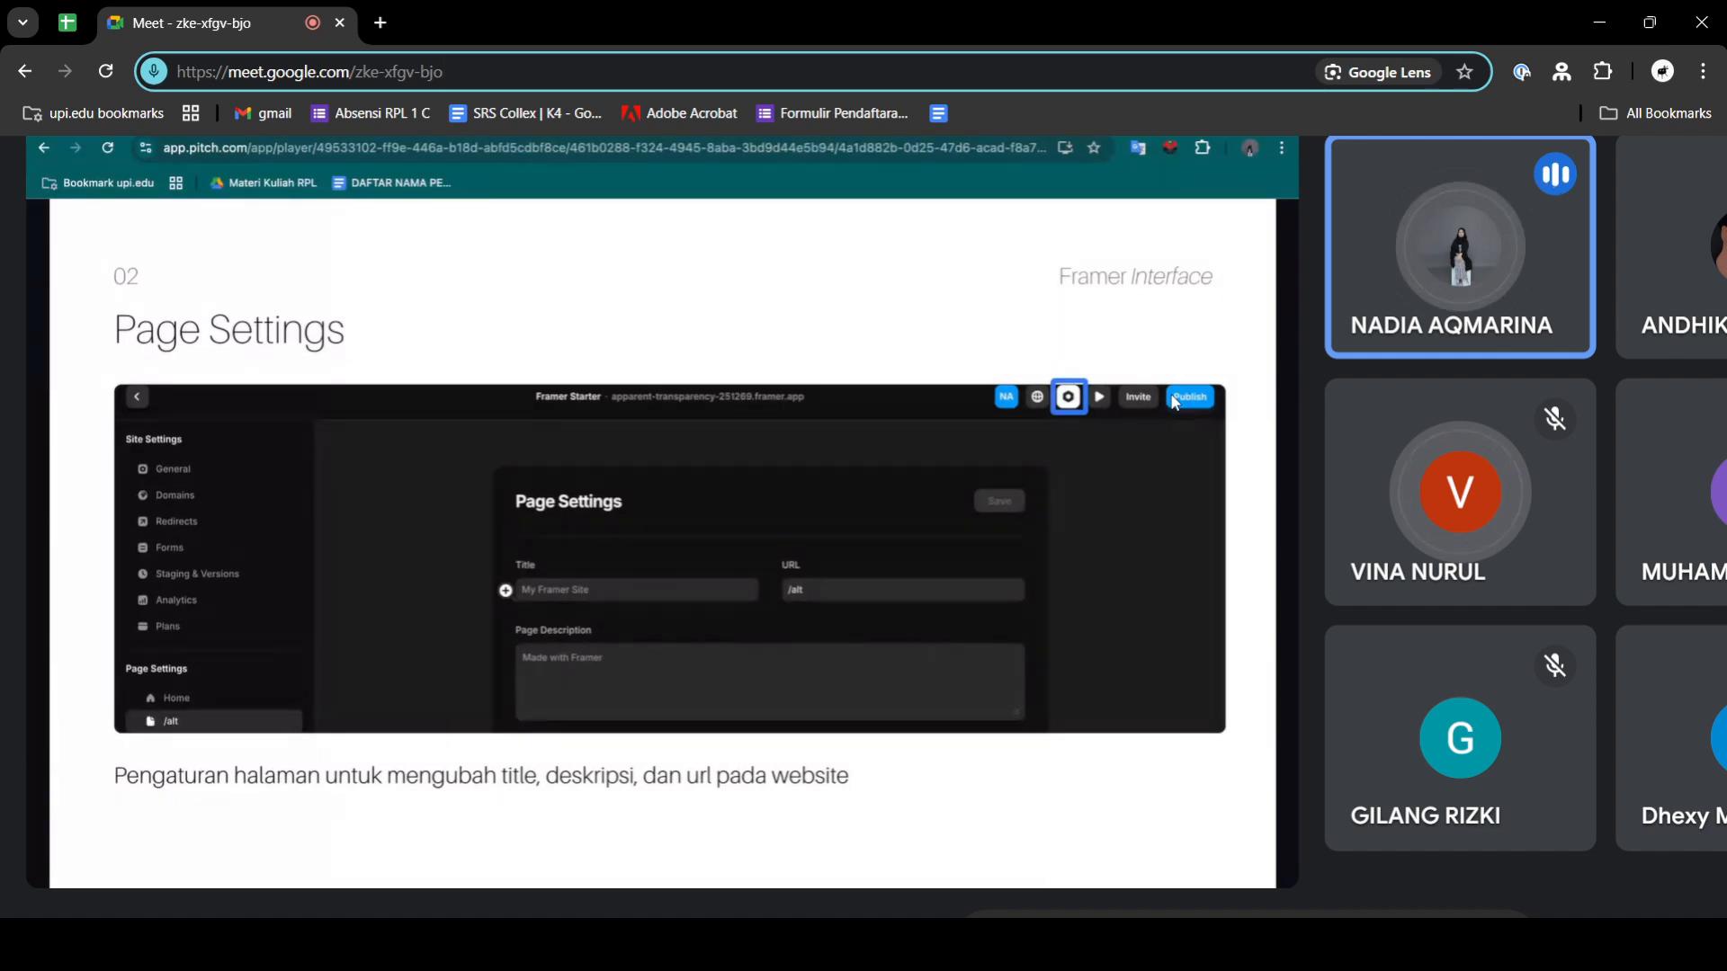
pyautogui.hotkey('alt', 'Tab')
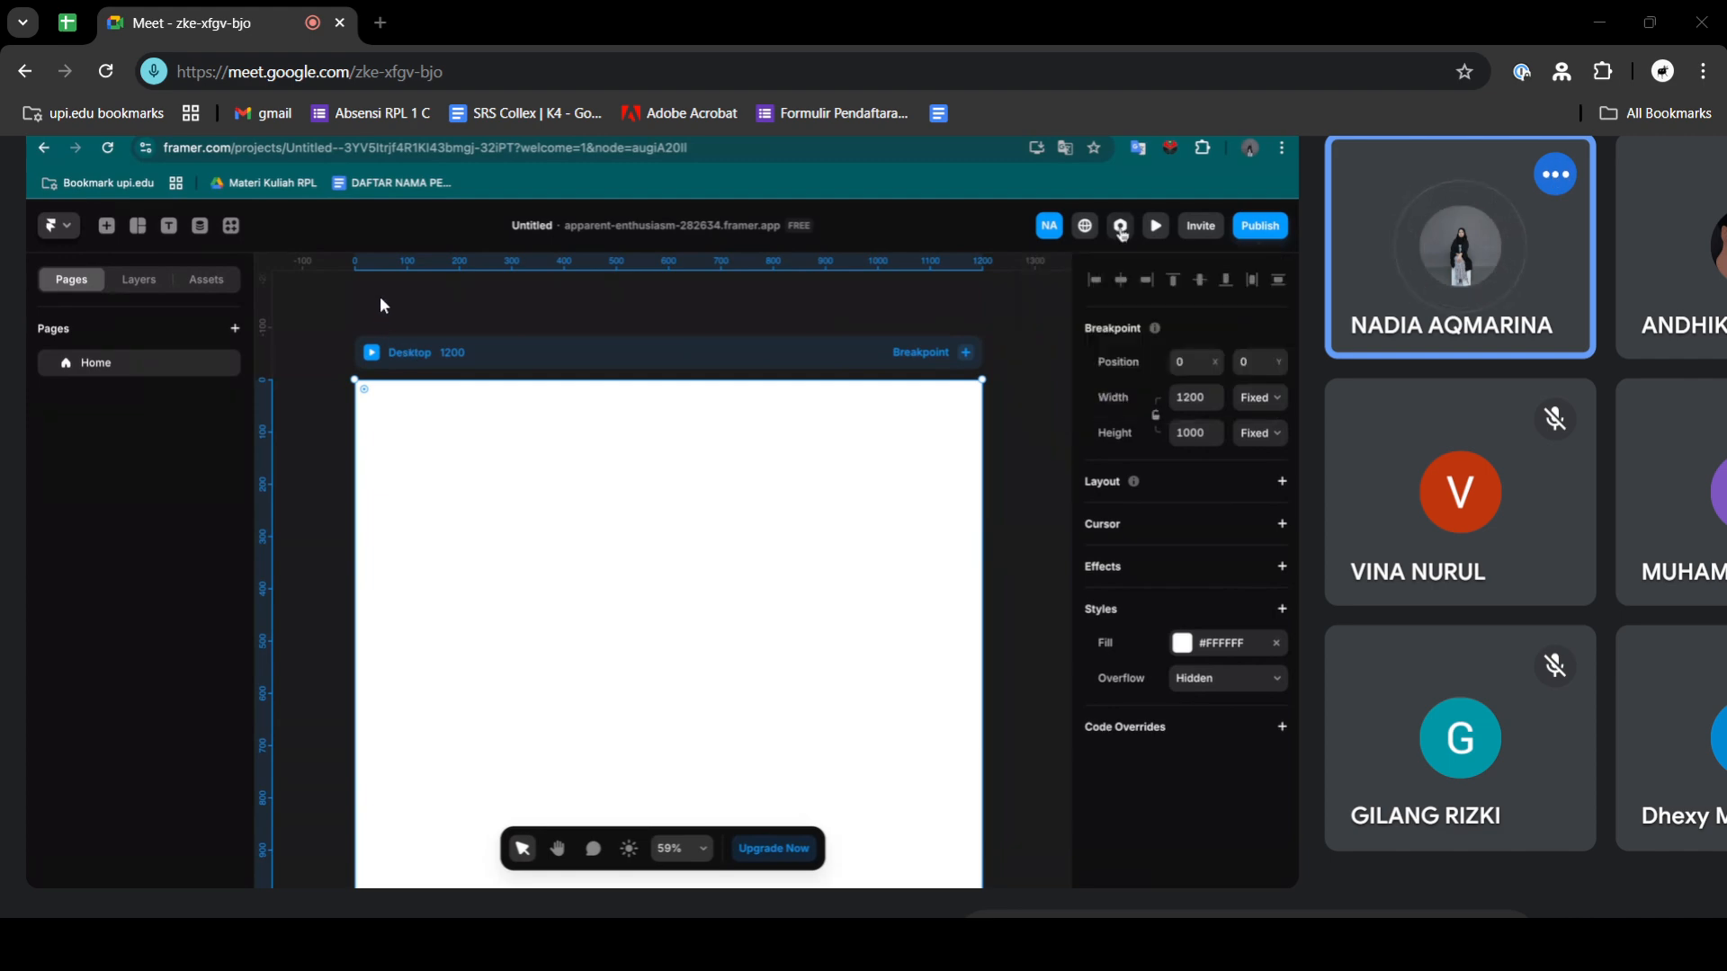
pyautogui.hotkey('alt', 'Tab')
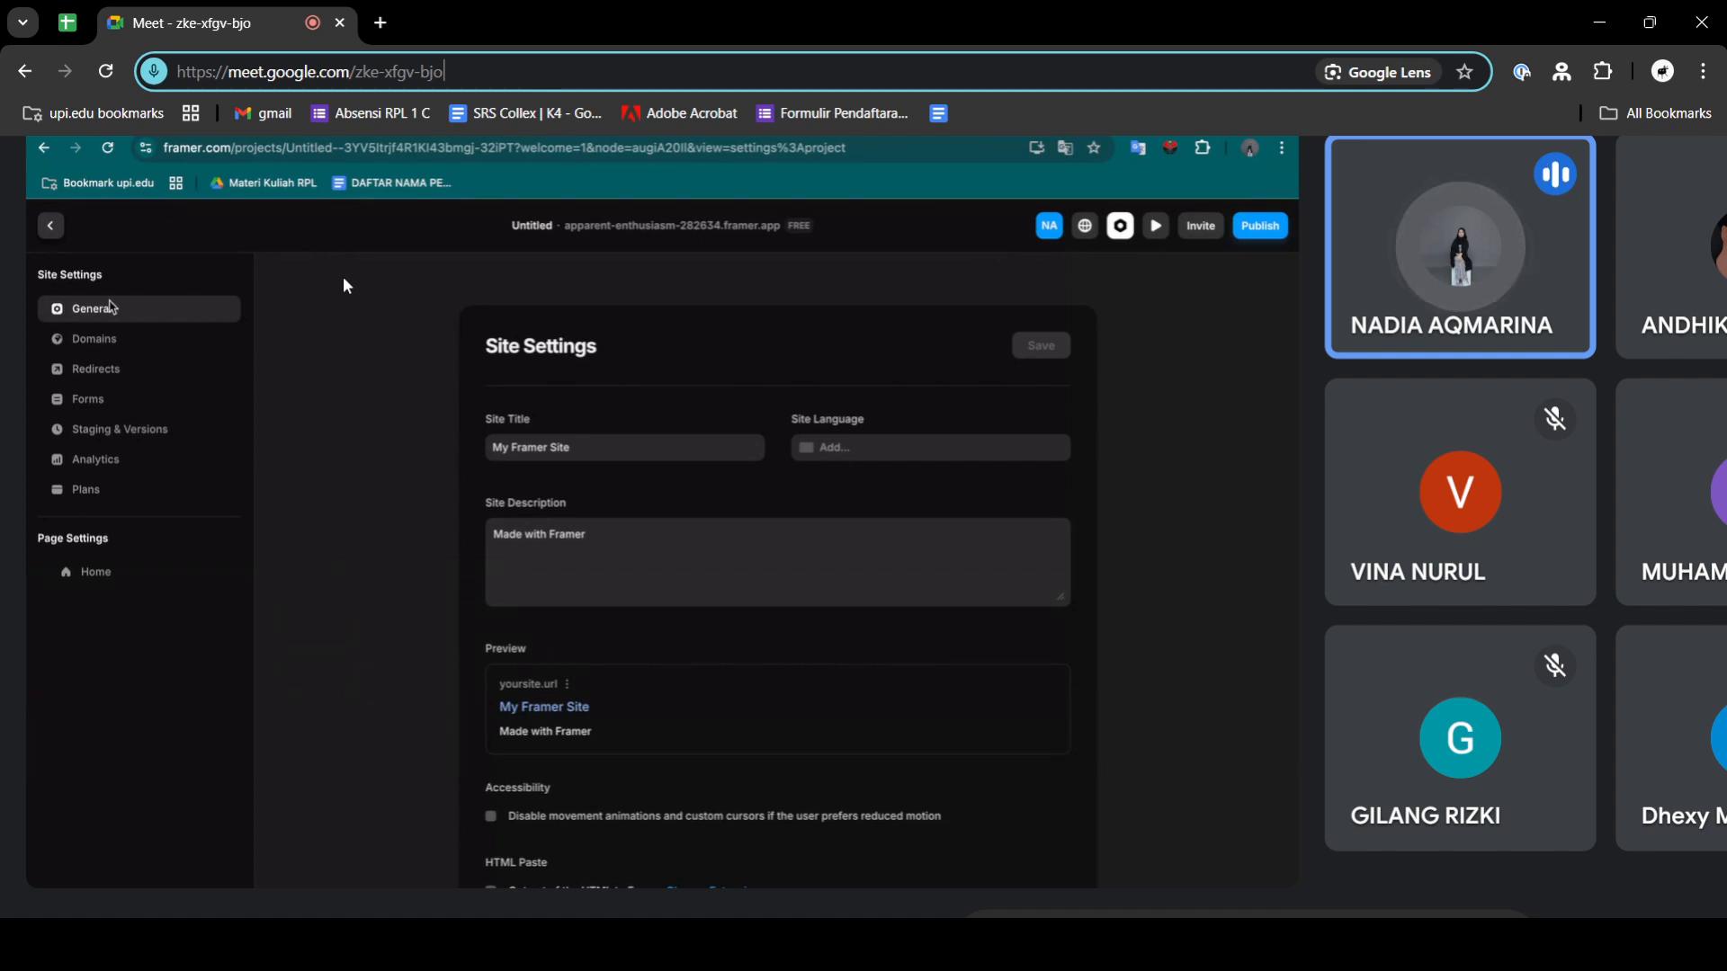
pyautogui.hotkey('alt', 'Tab')
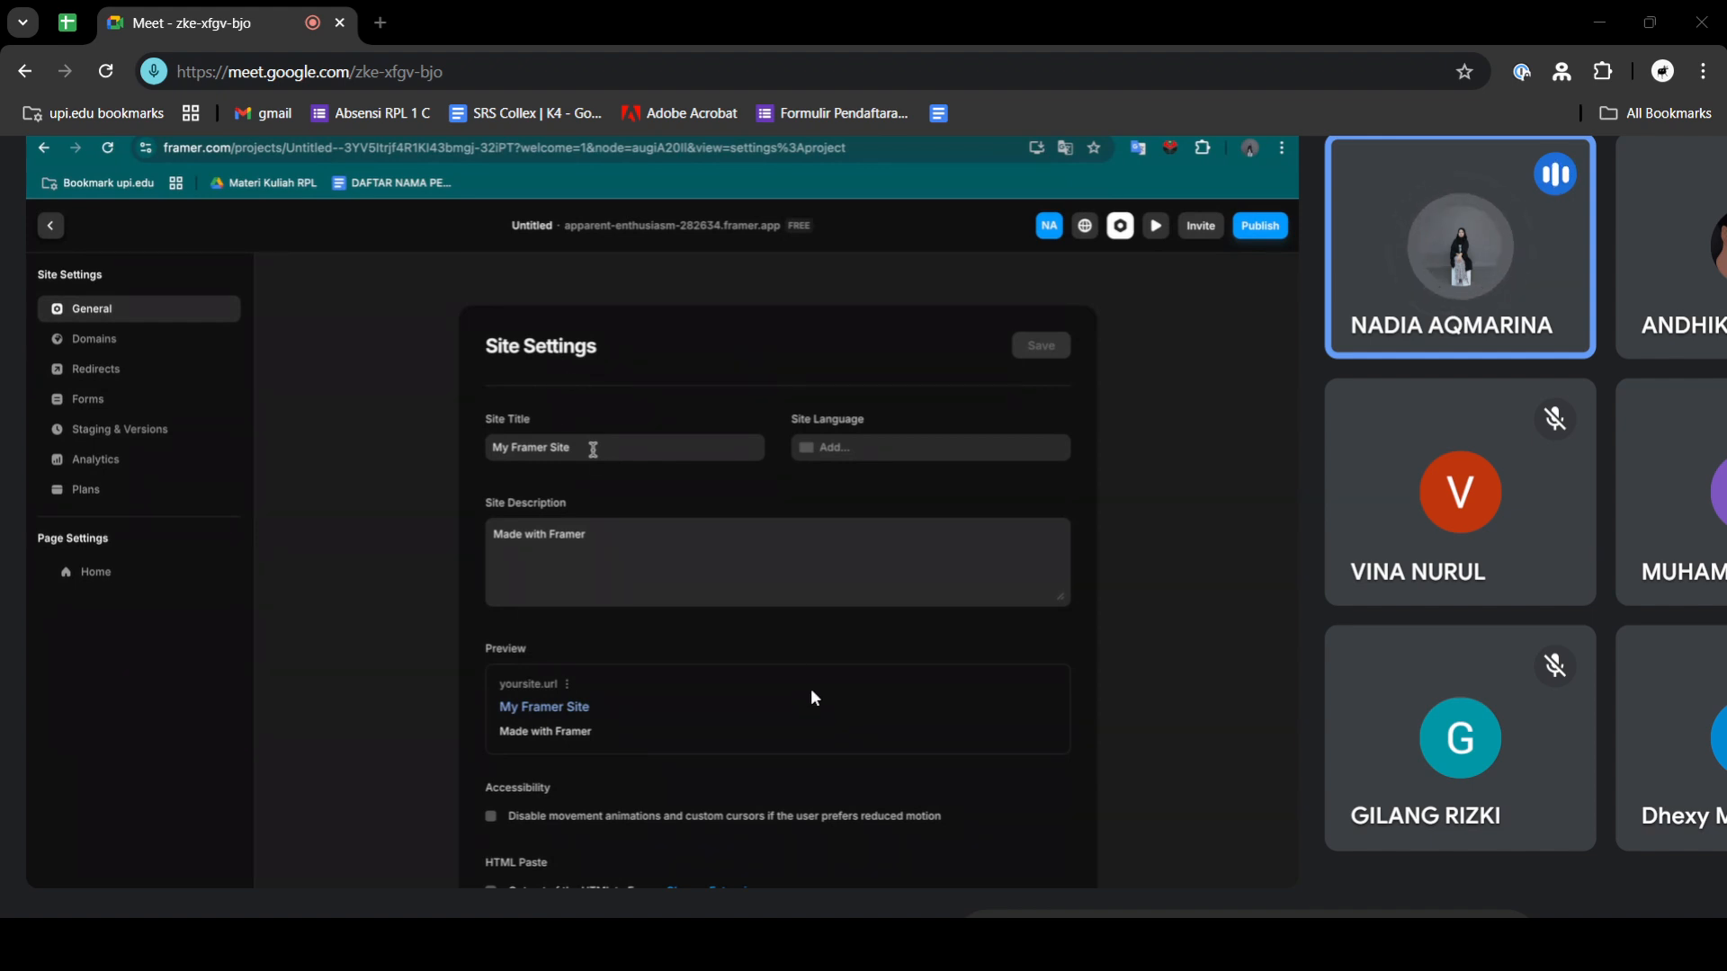
pyautogui.hotkey('alt', 'Tab')
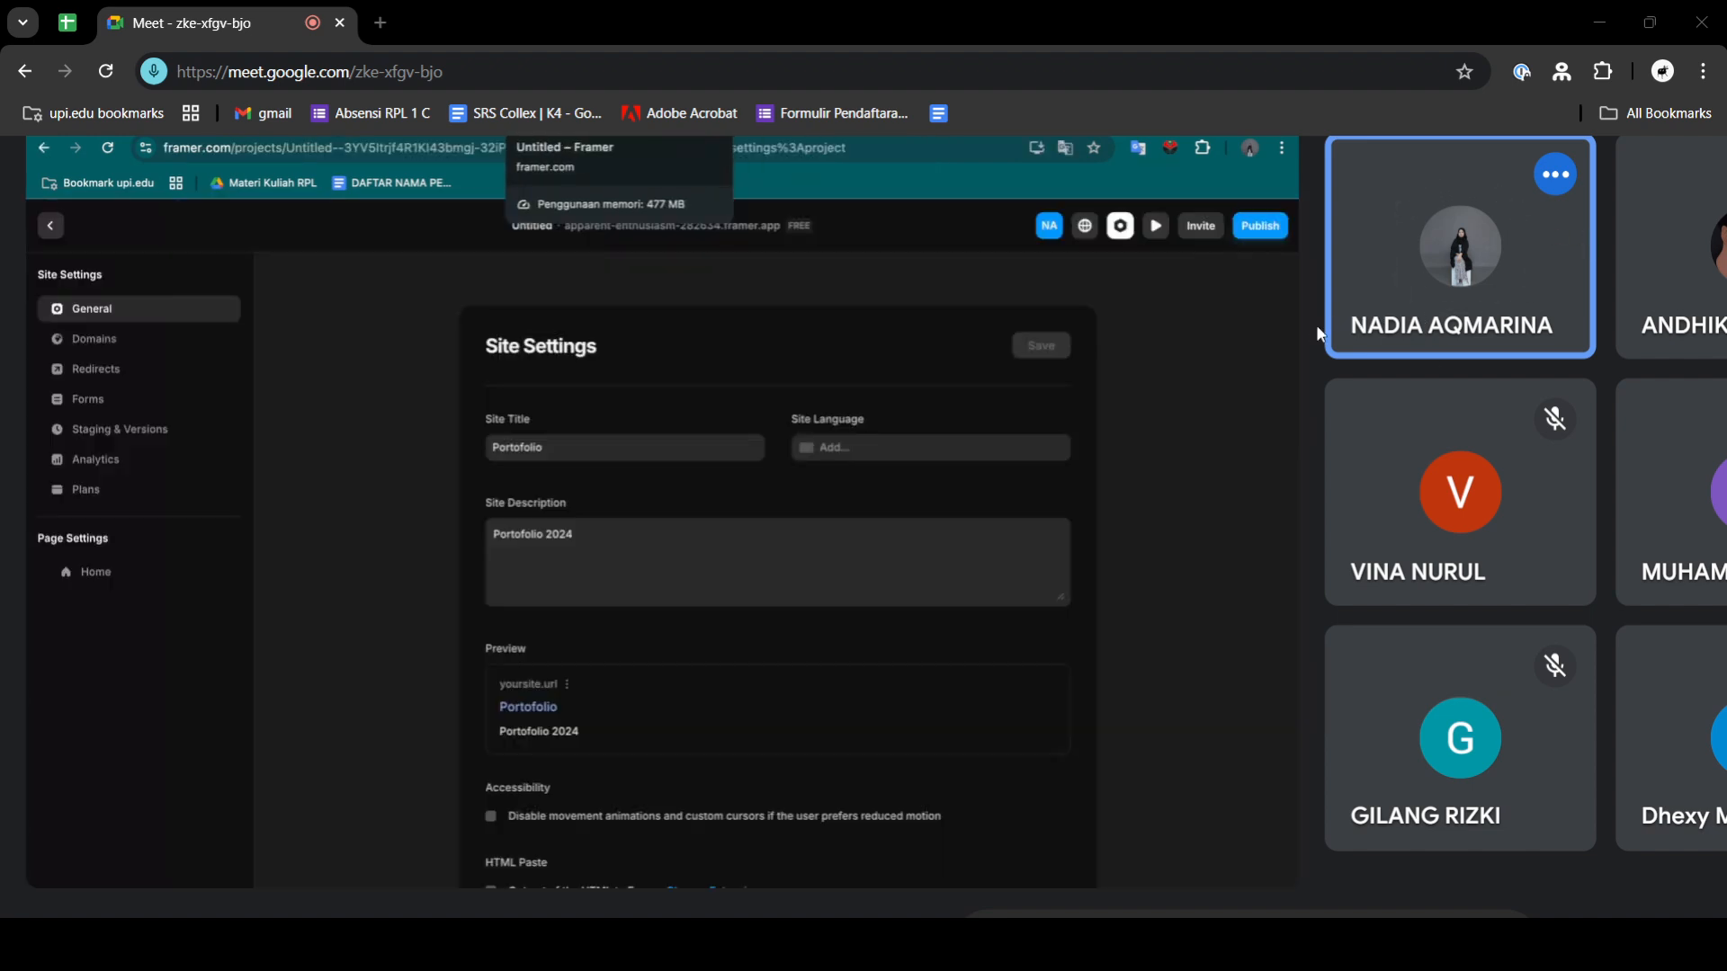
pyautogui.click(1394, 345)
pyautogui.hotkey('alt', 'Tab')
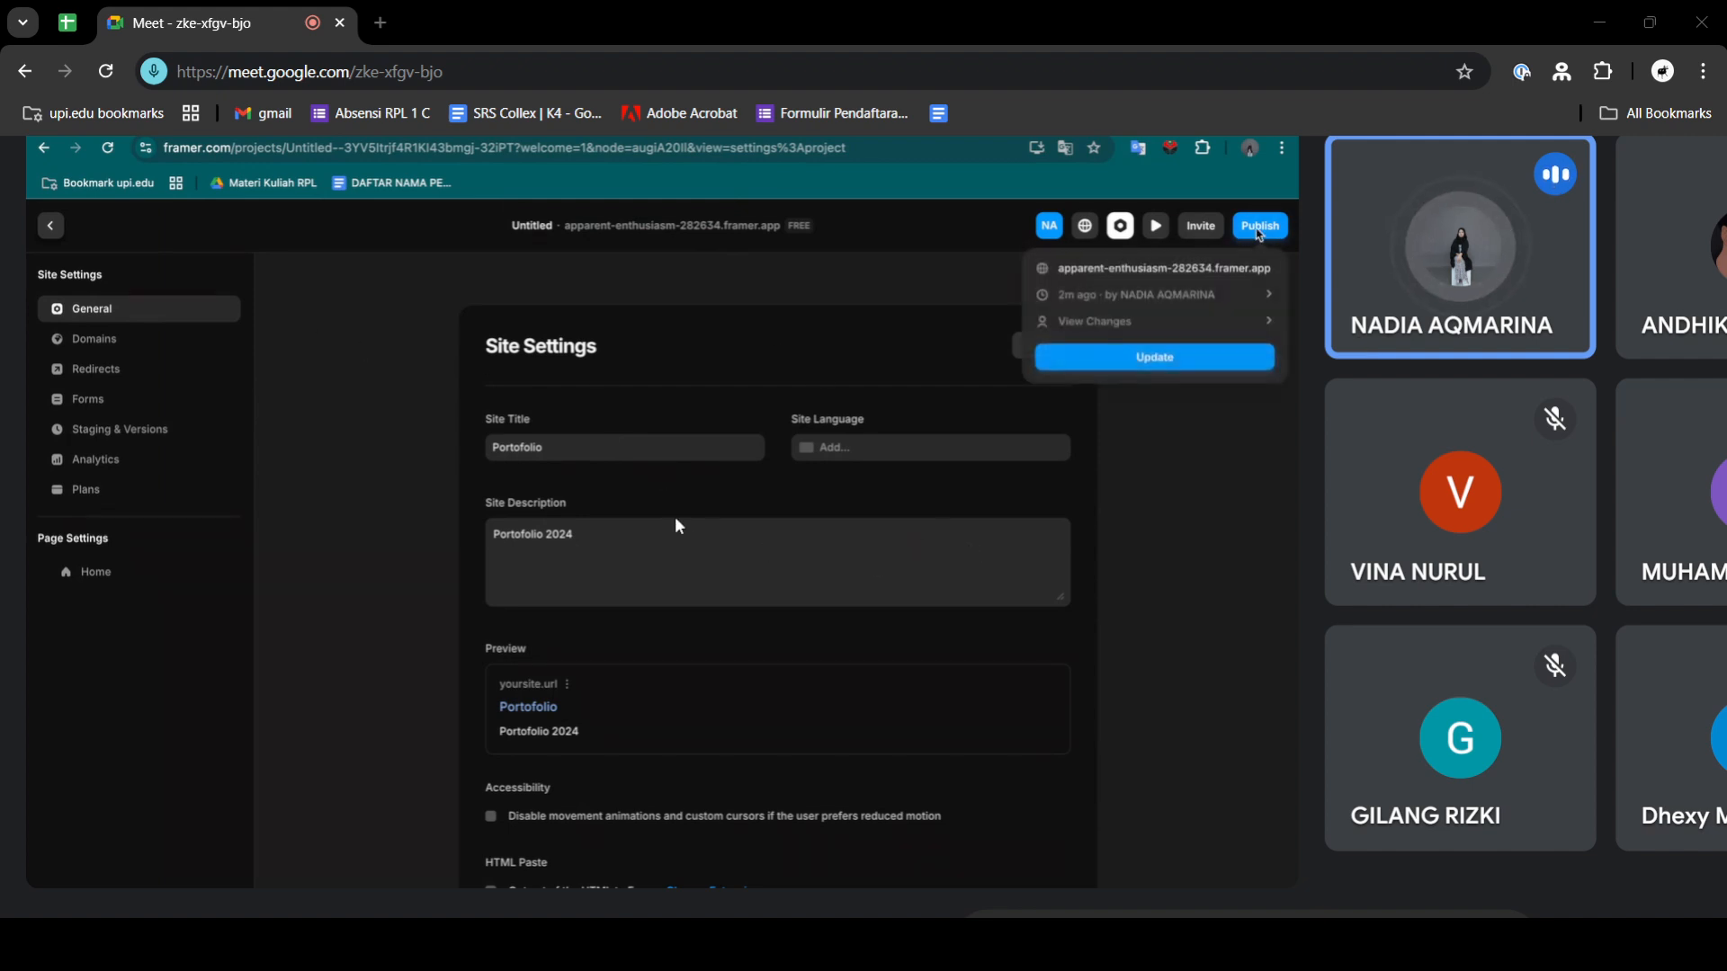
pyautogui.hotkey('alt', 'Tab')
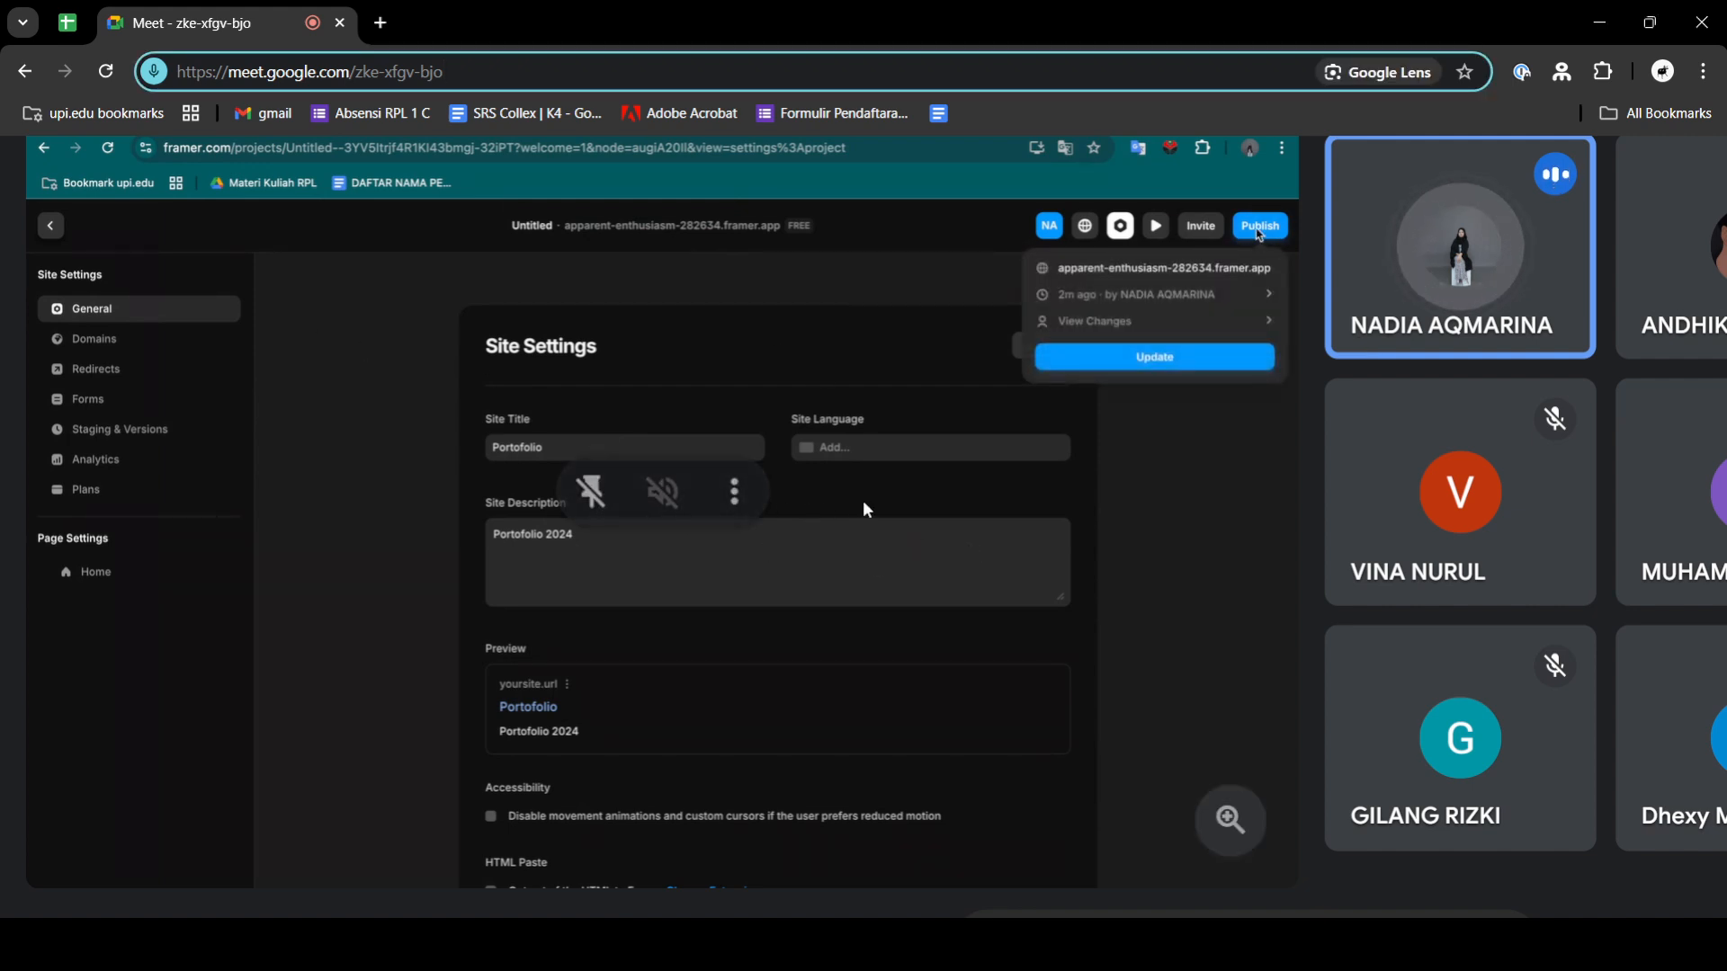
pyautogui.hotkey('alt', 'Tab')
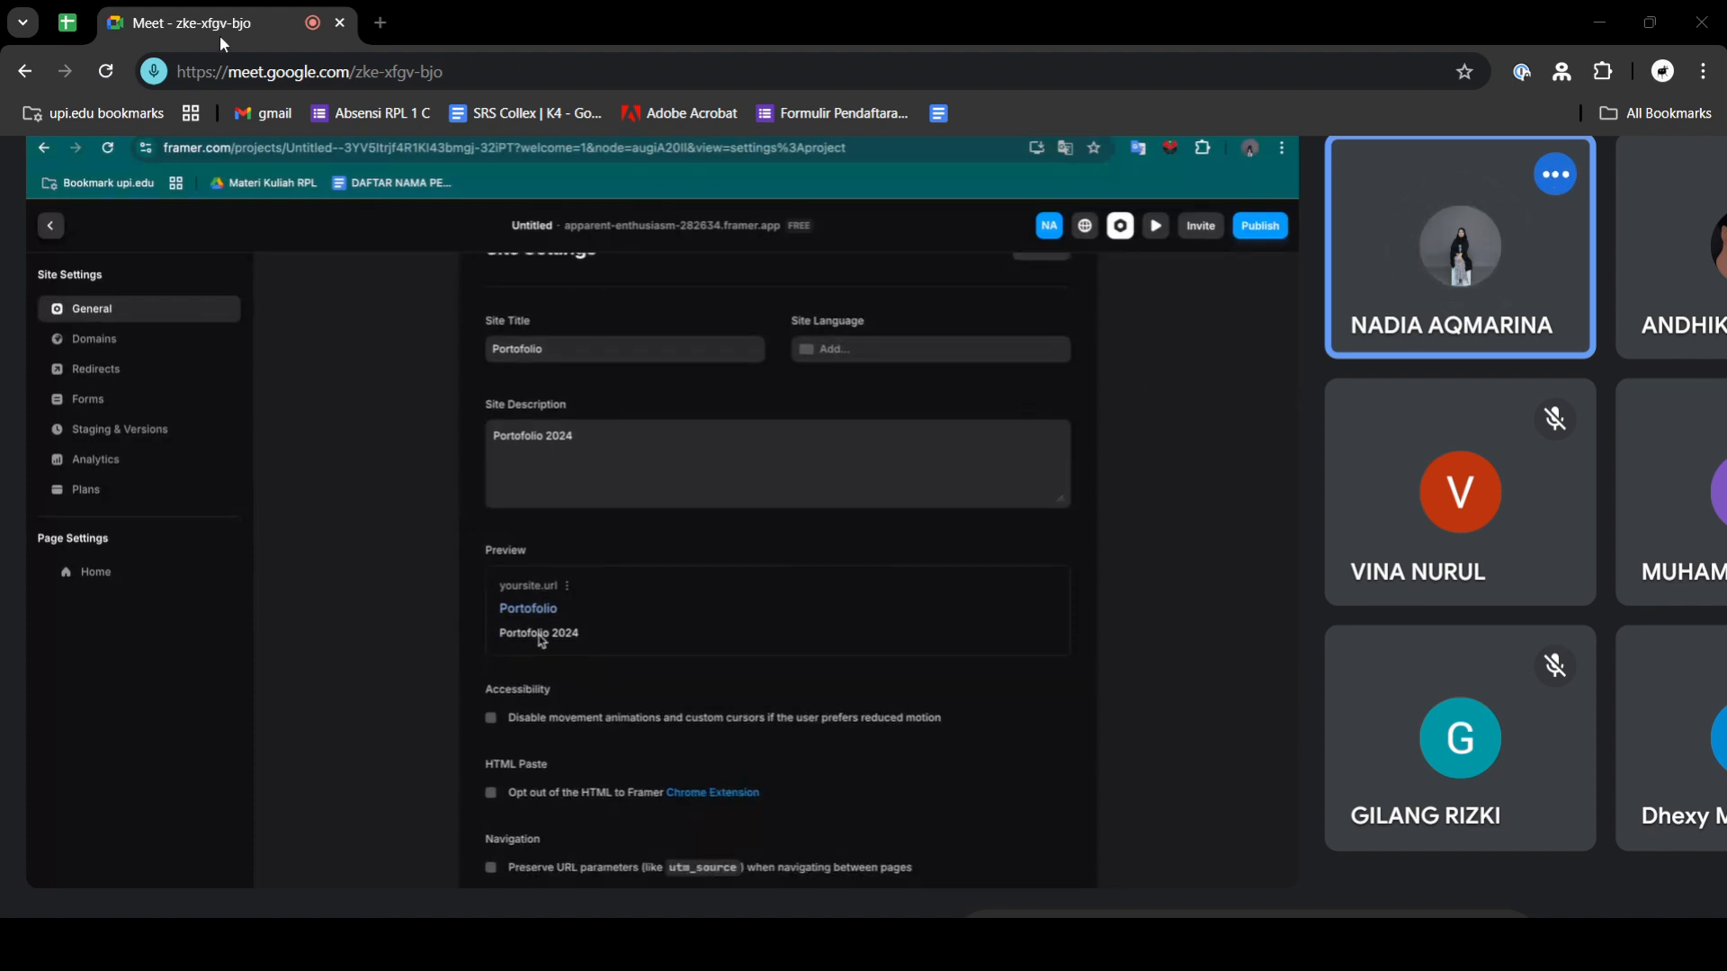
pyautogui.click(425, 71)
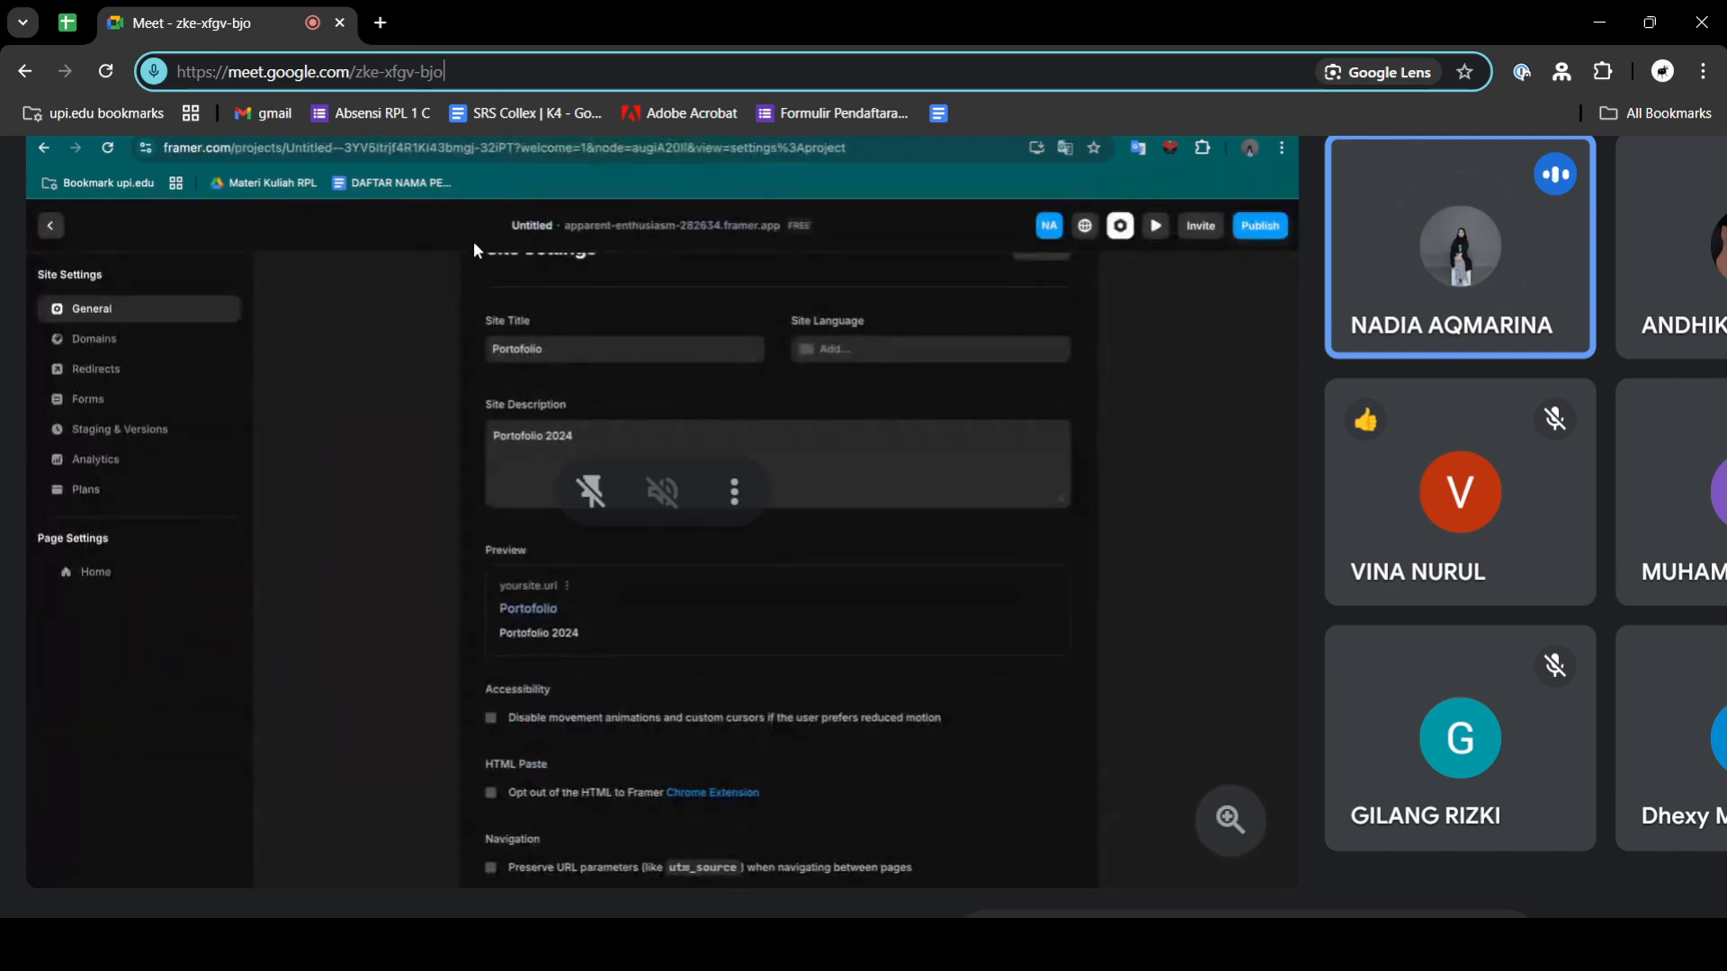
# - Send several thumbs-up reactions in the meeting to respond to the presenter during the Framer presentation and demonstration
pyautogui.click(491, 317)
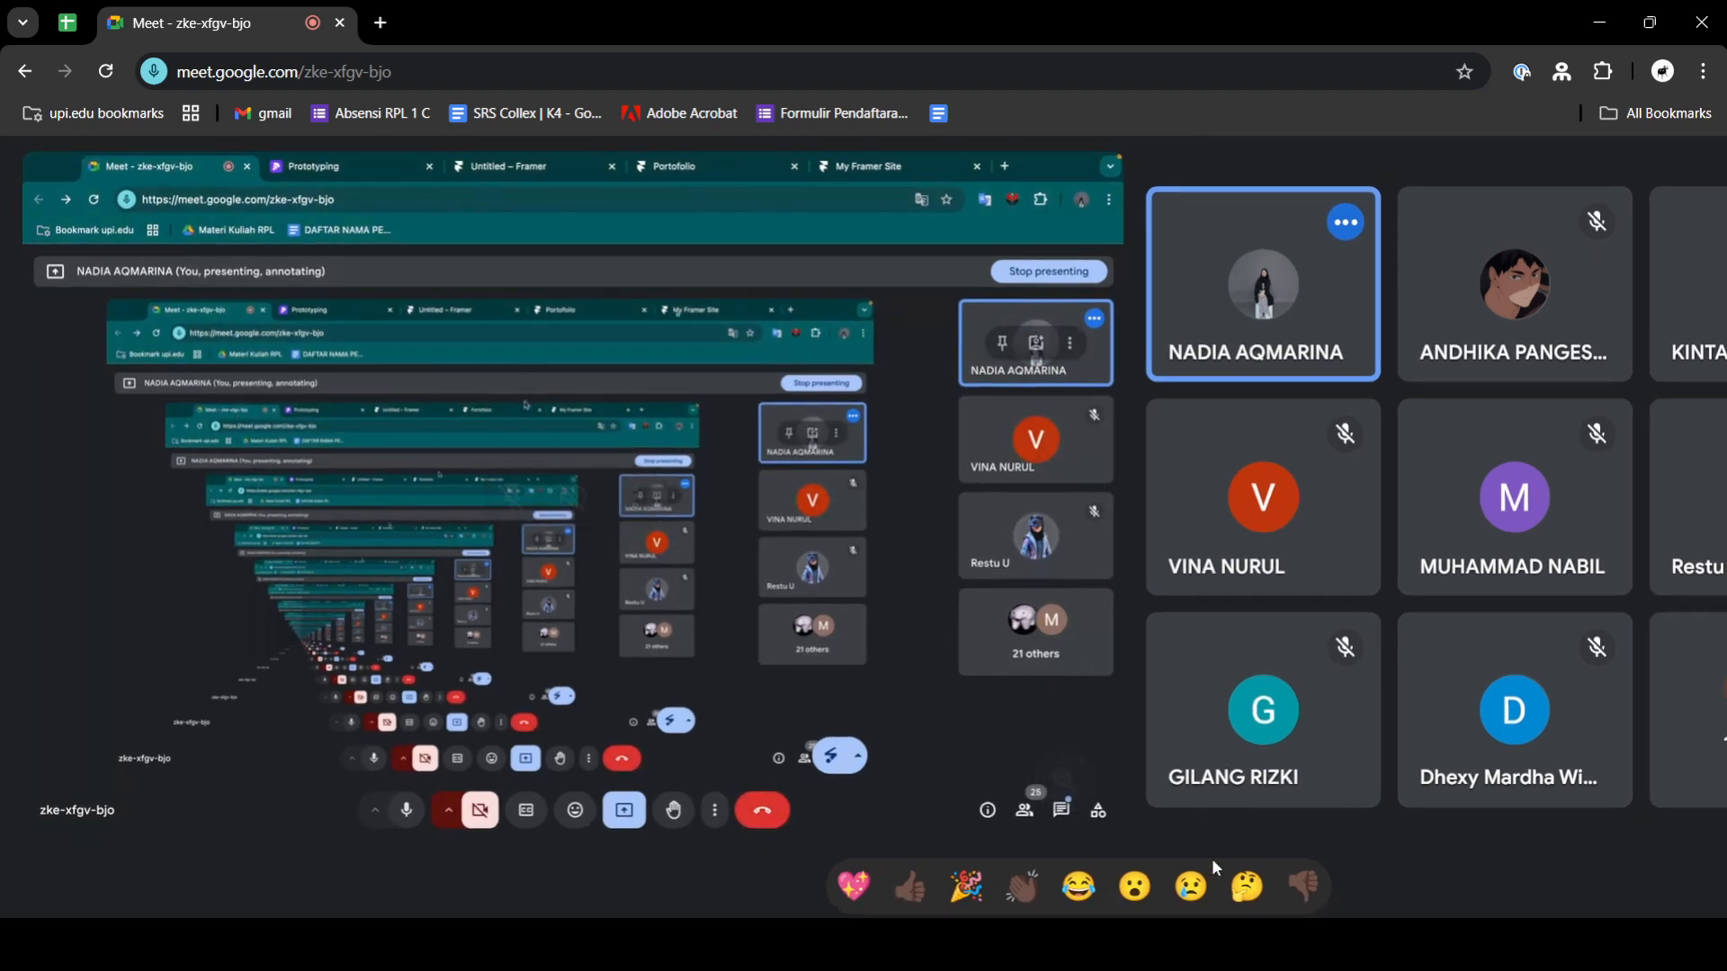
pyautogui.click(911, 889)
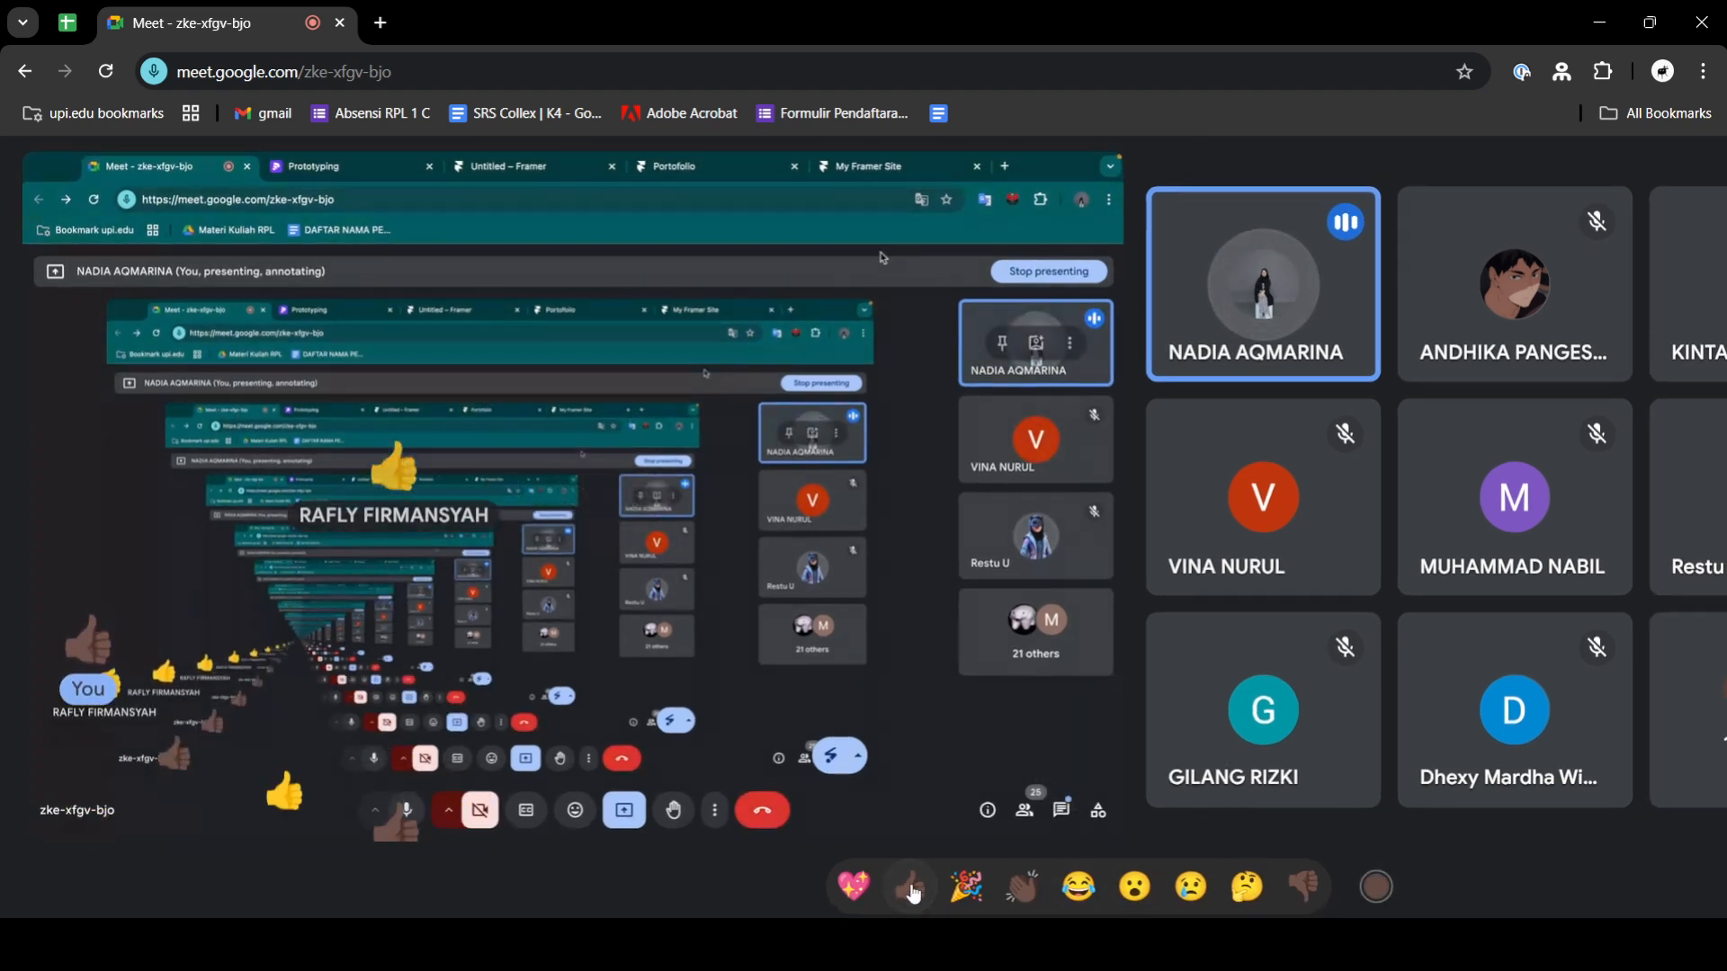
pyautogui.click(912, 892)
pyautogui.click(913, 892)
pyautogui.click(913, 892)
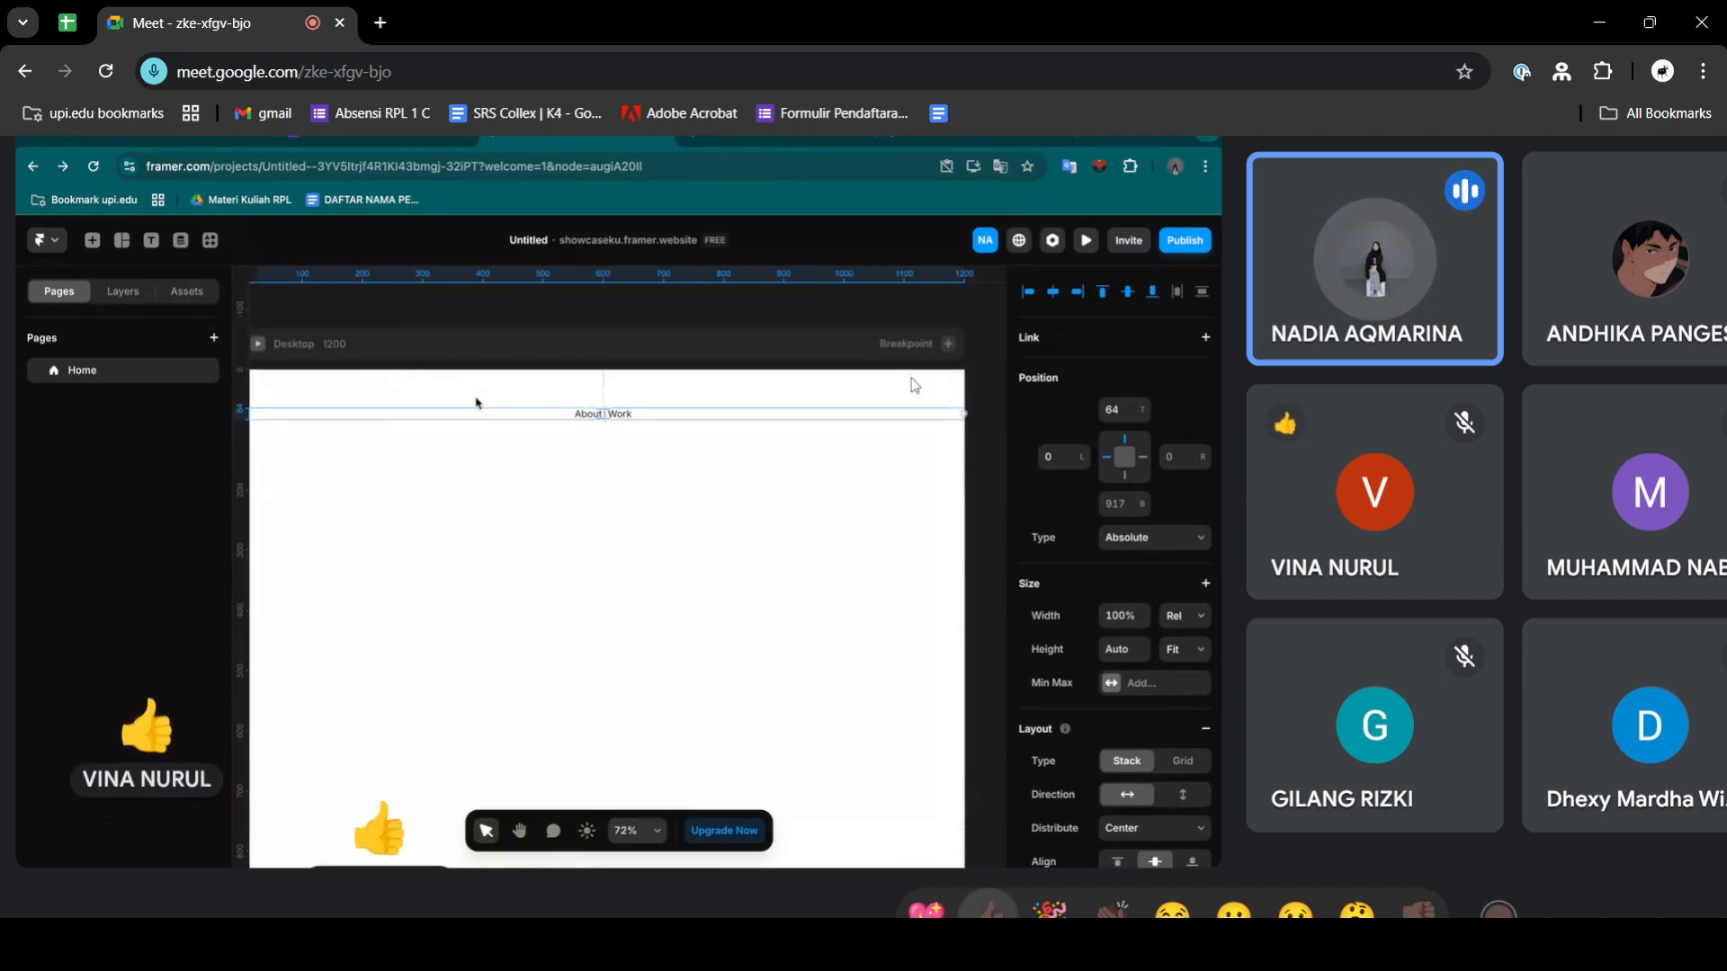
pyautogui.click(991, 911)
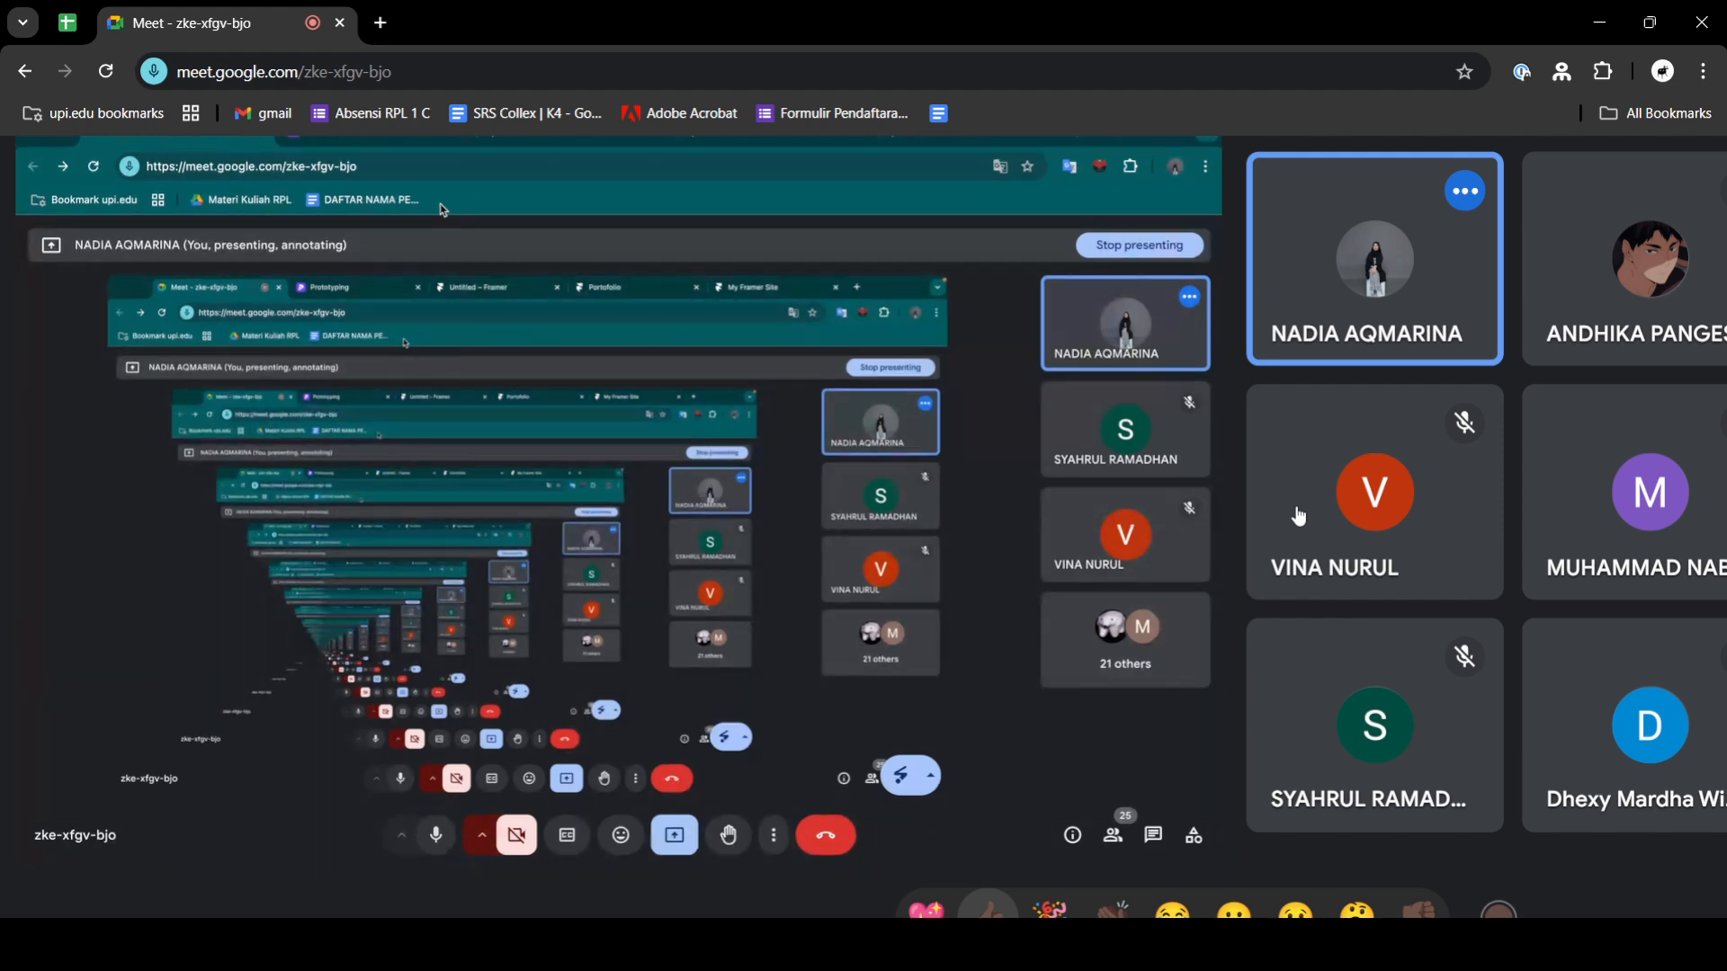
pyautogui.click(987, 910)
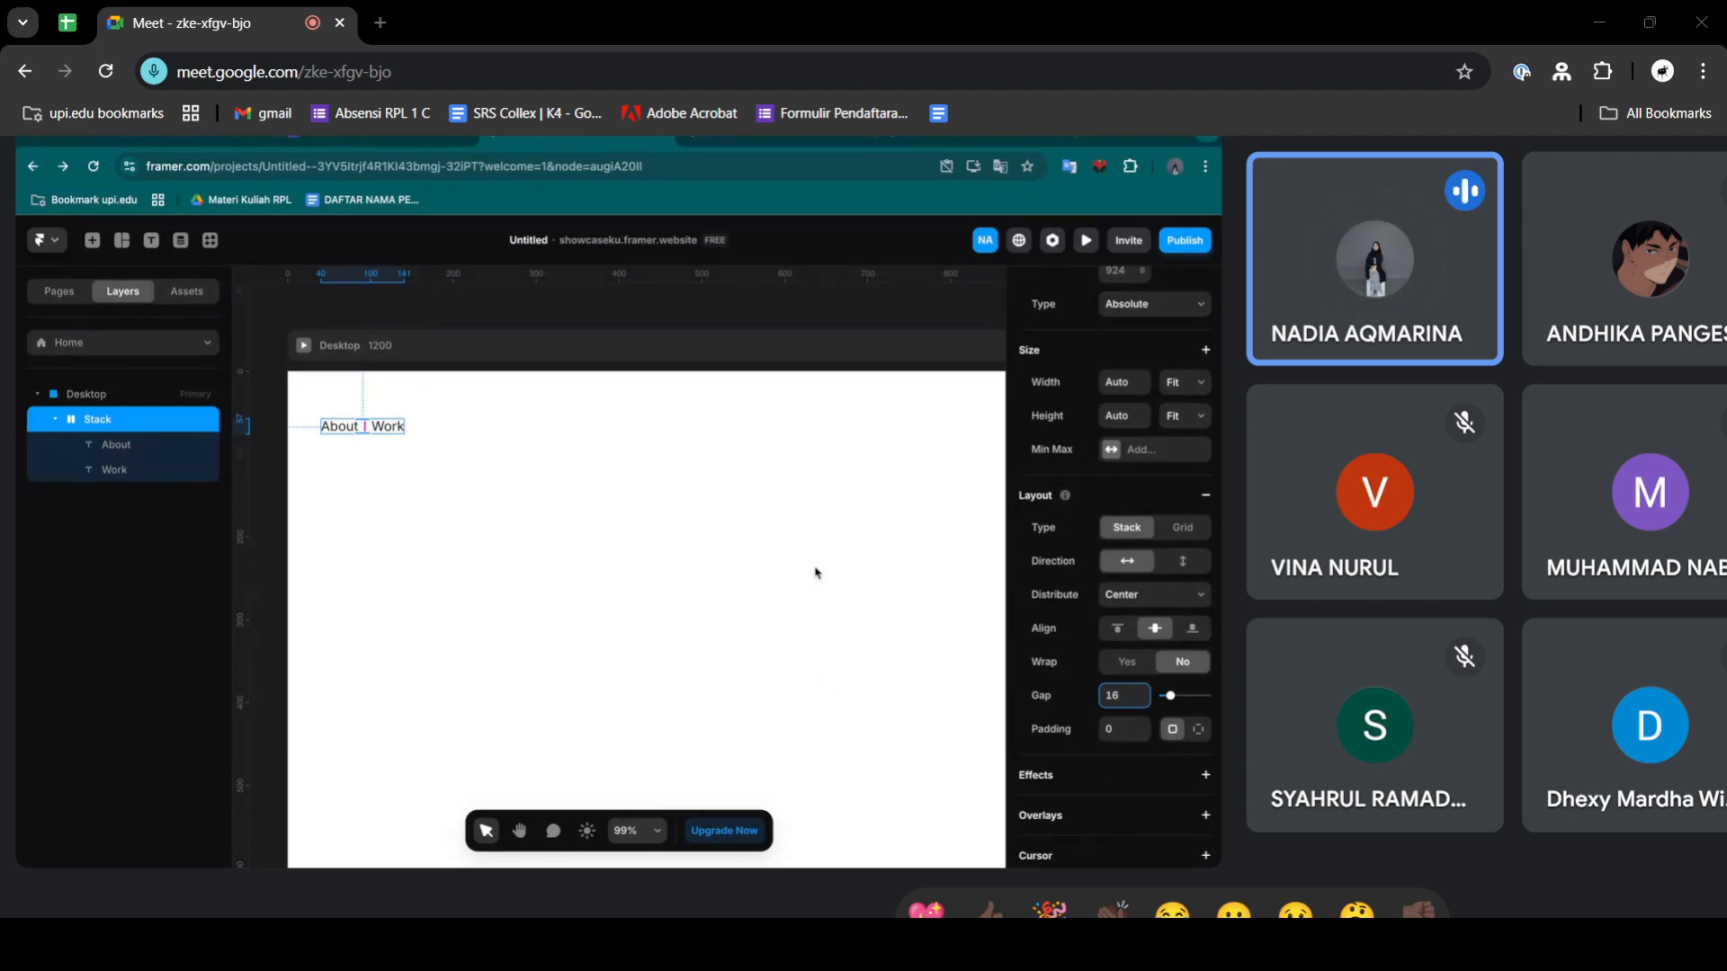
pyautogui.click(692, 308)
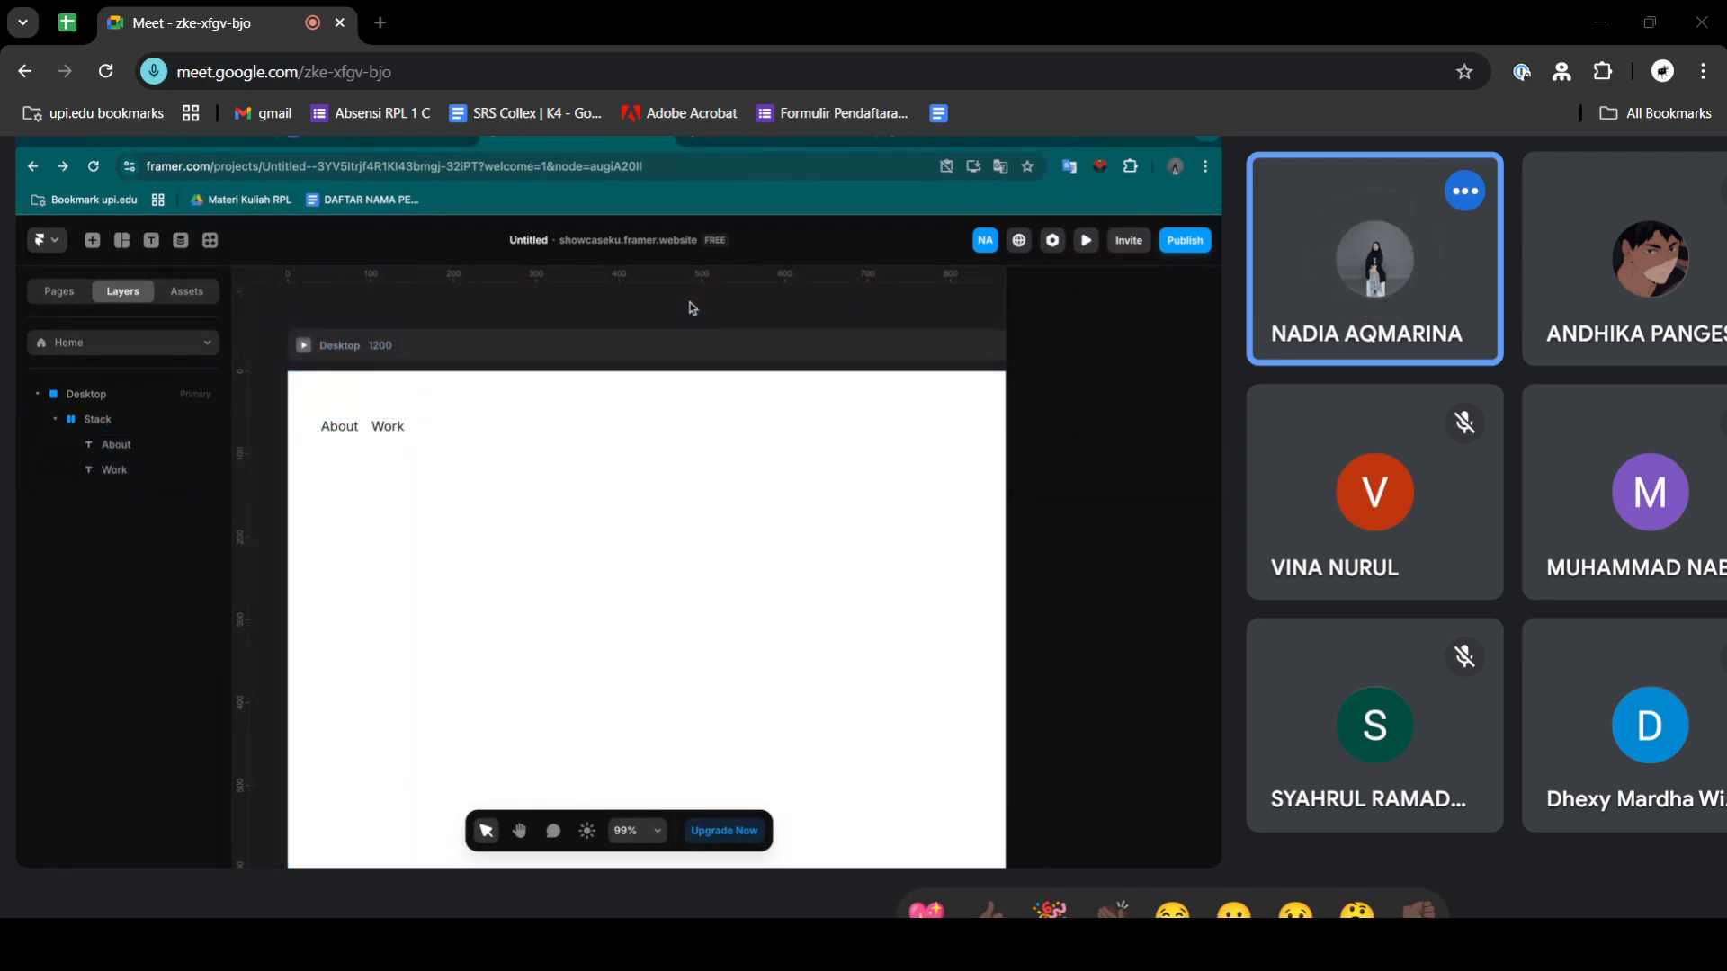
pyautogui.click(363, 432)
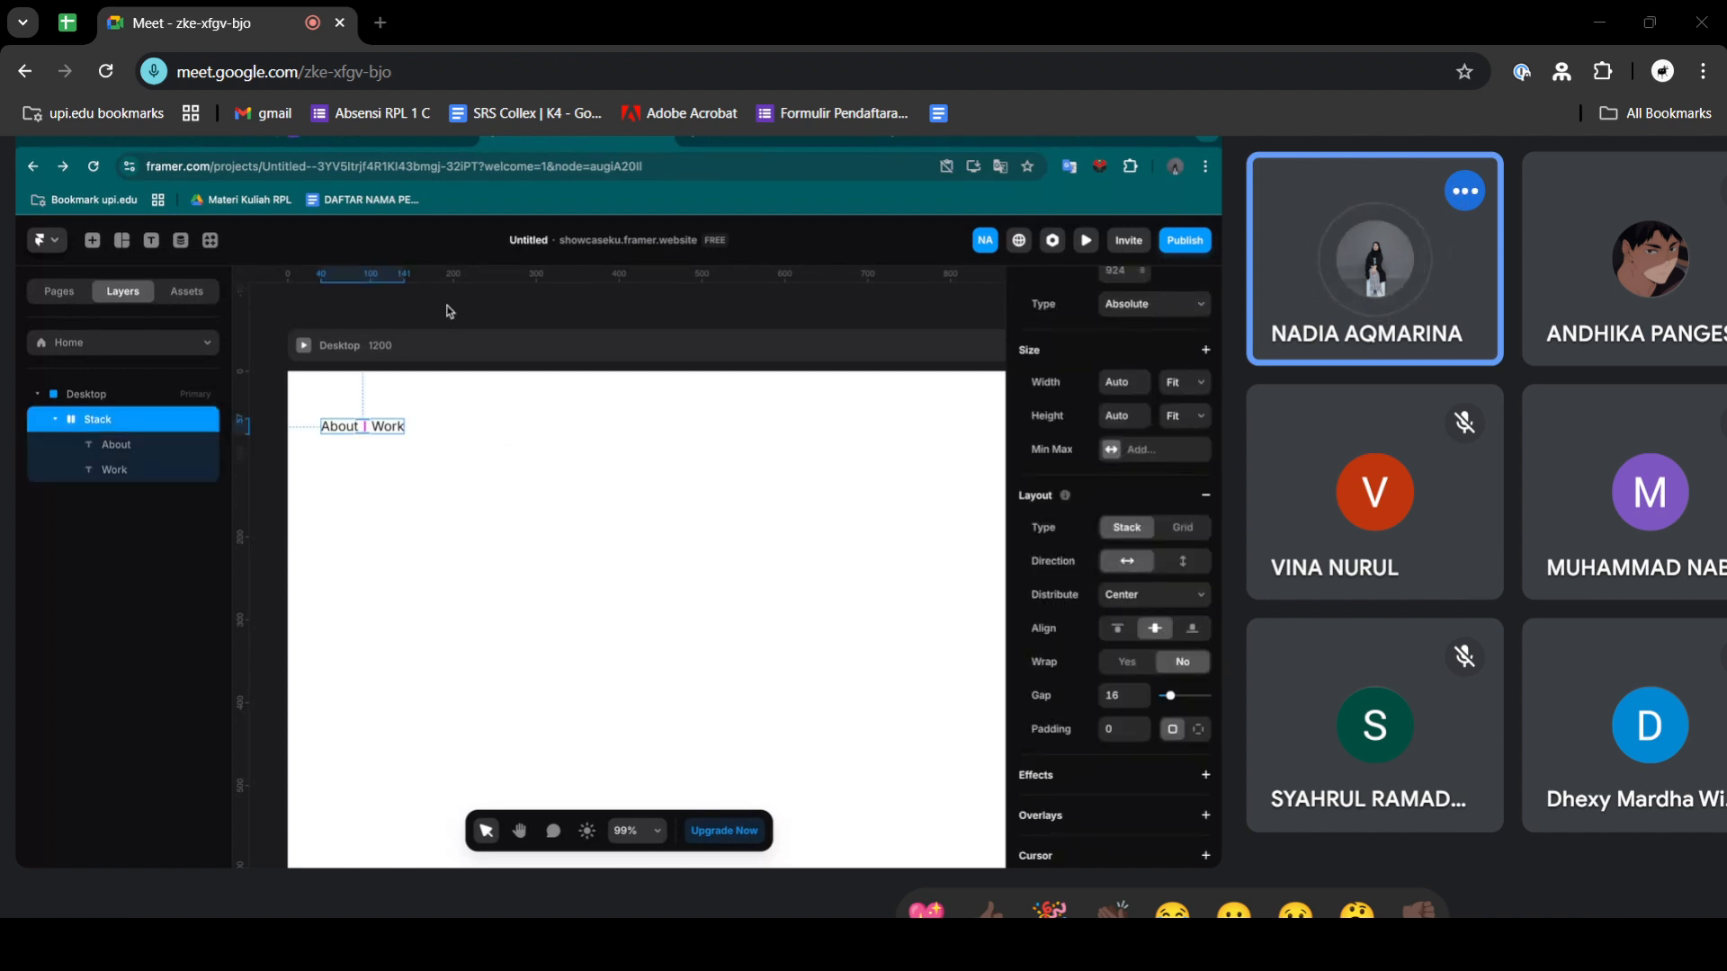
pyautogui.click(944, 140)
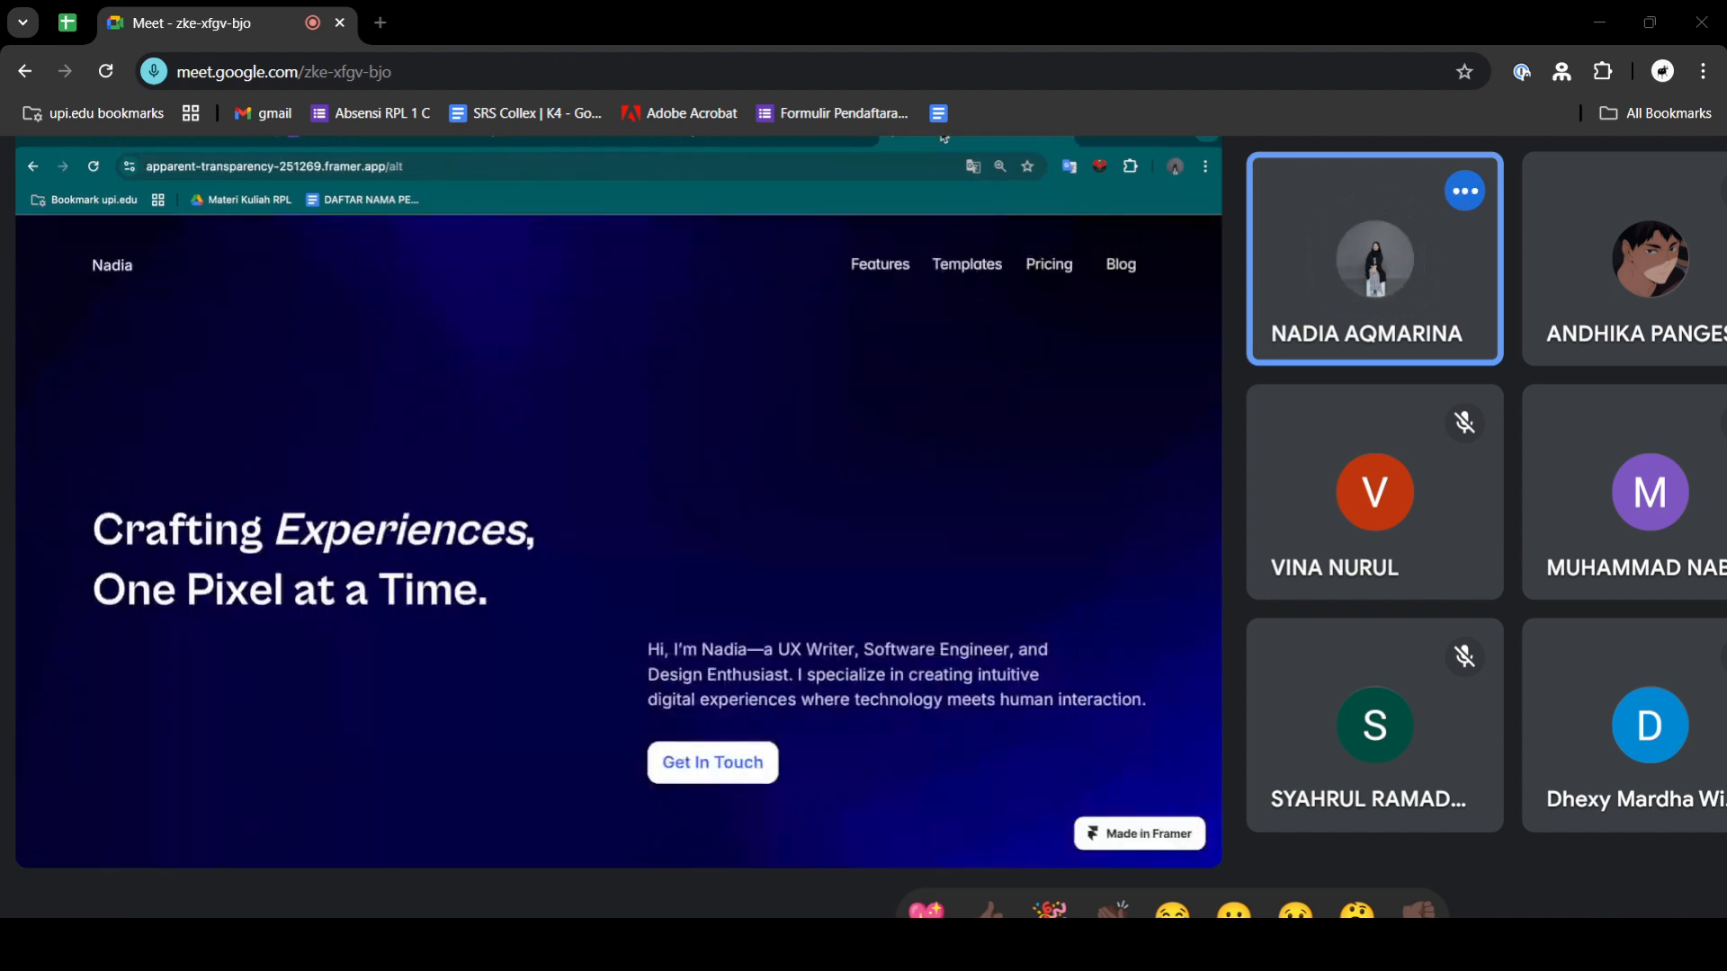
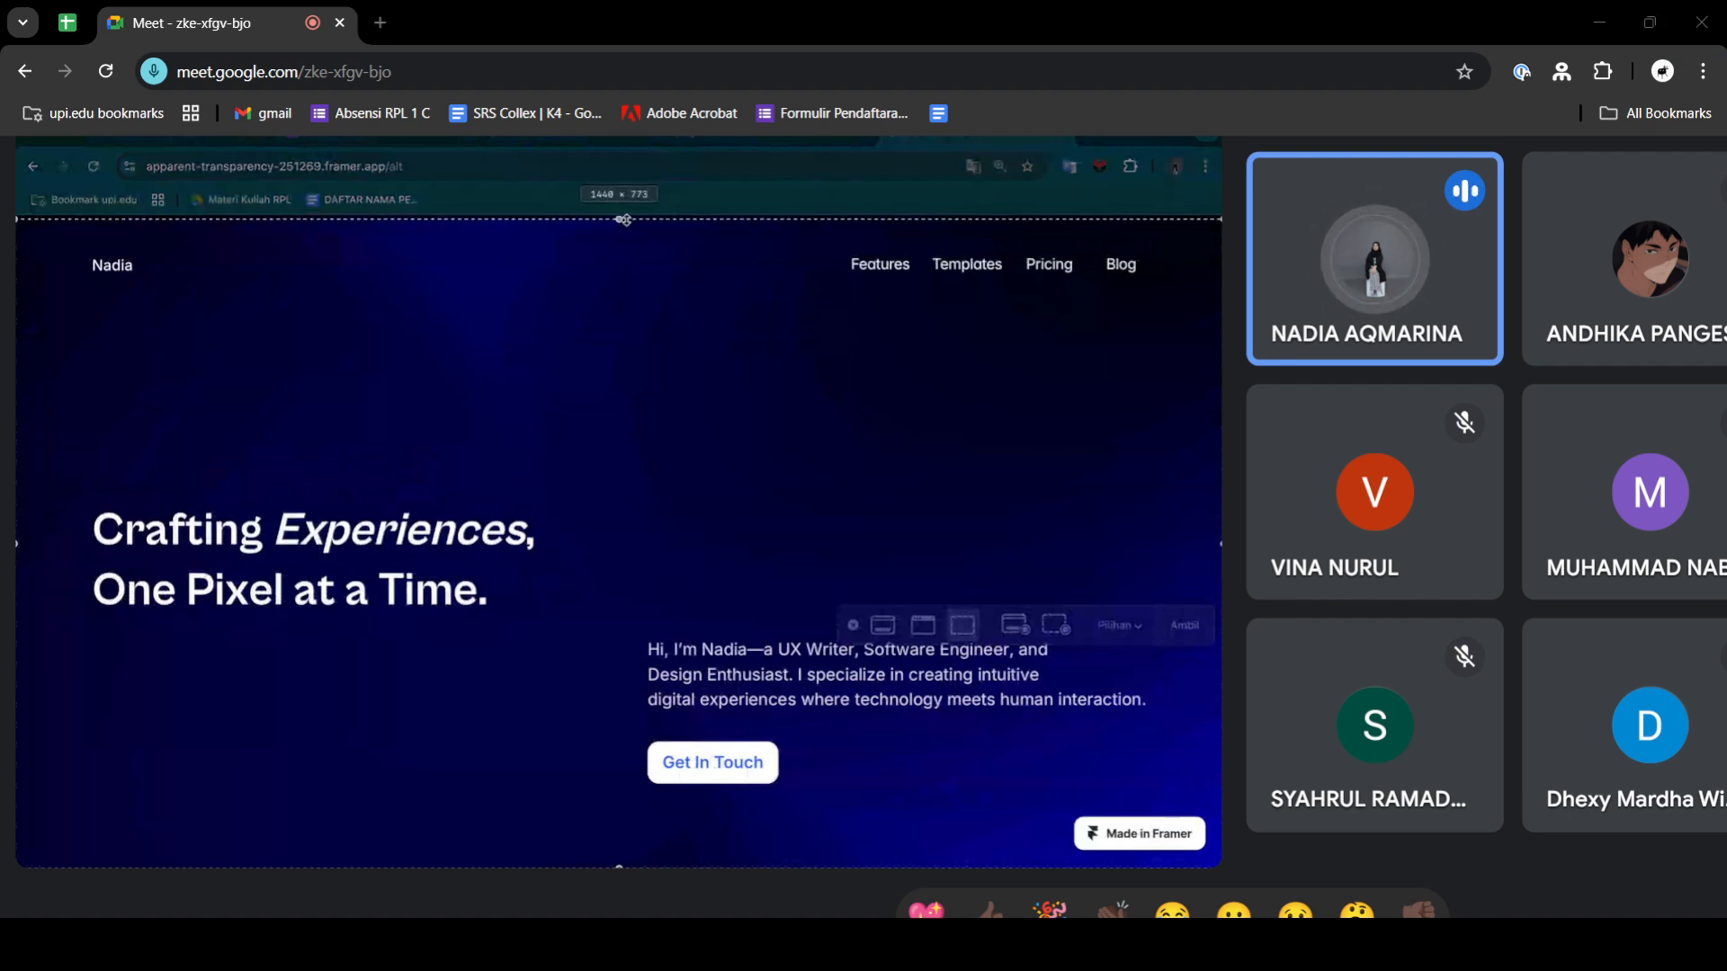
pyautogui.click(939, 39)
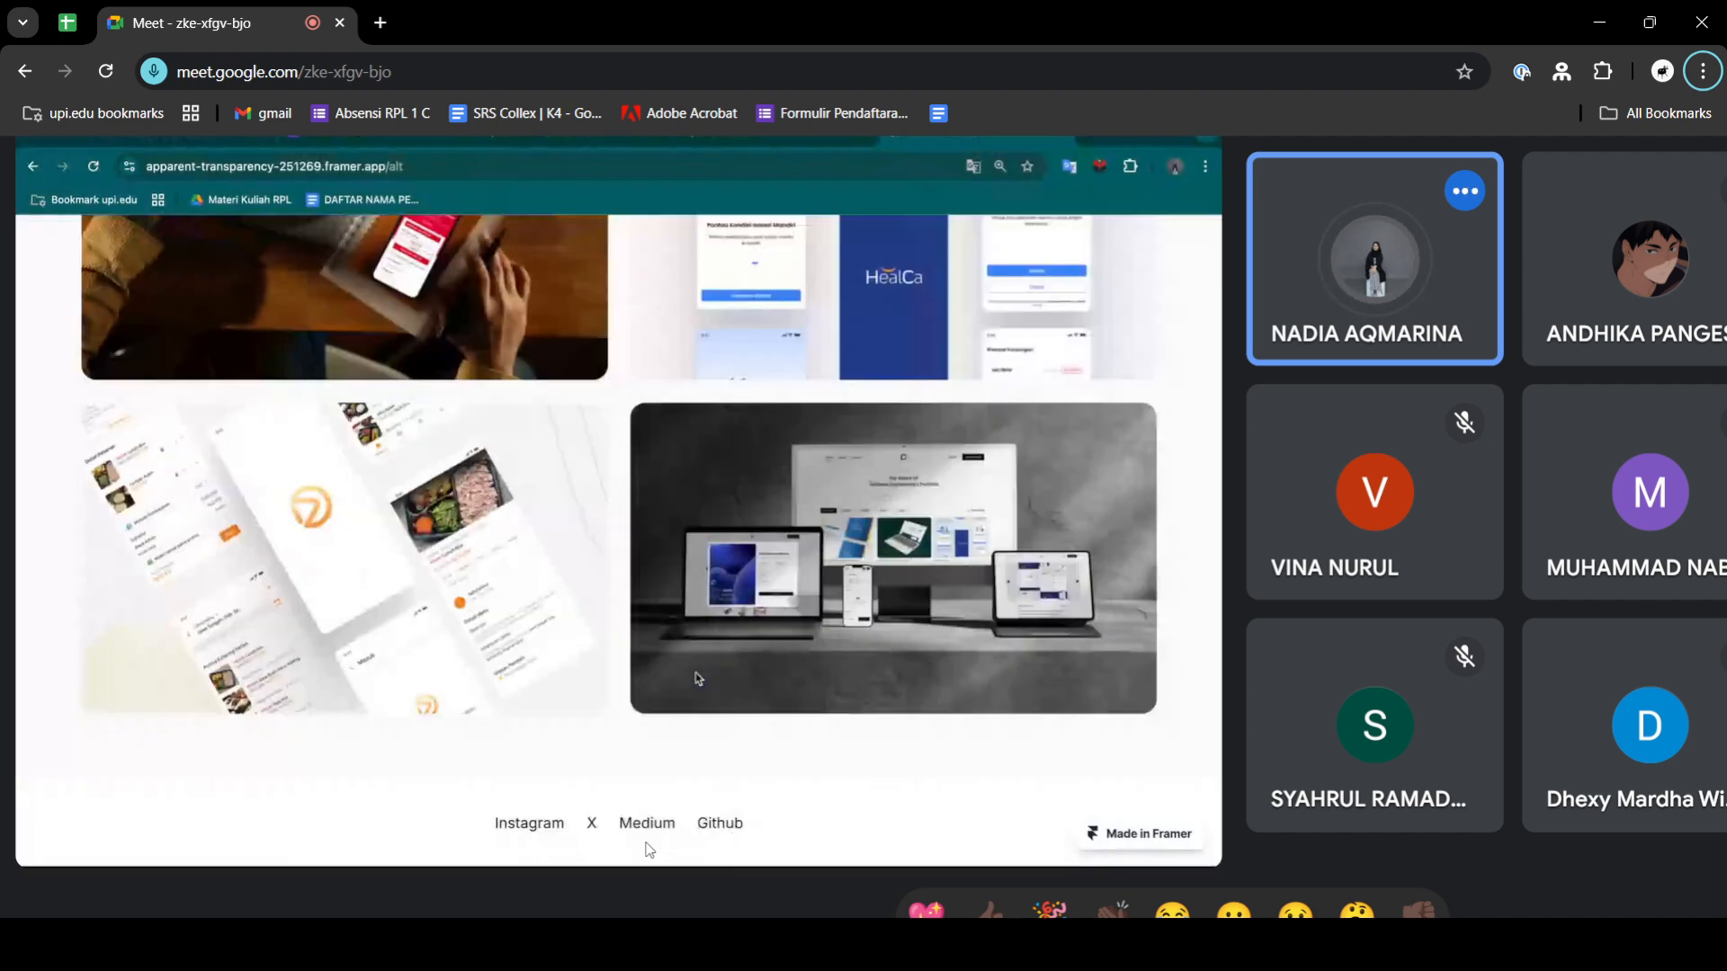
pyautogui.click(740, 849)
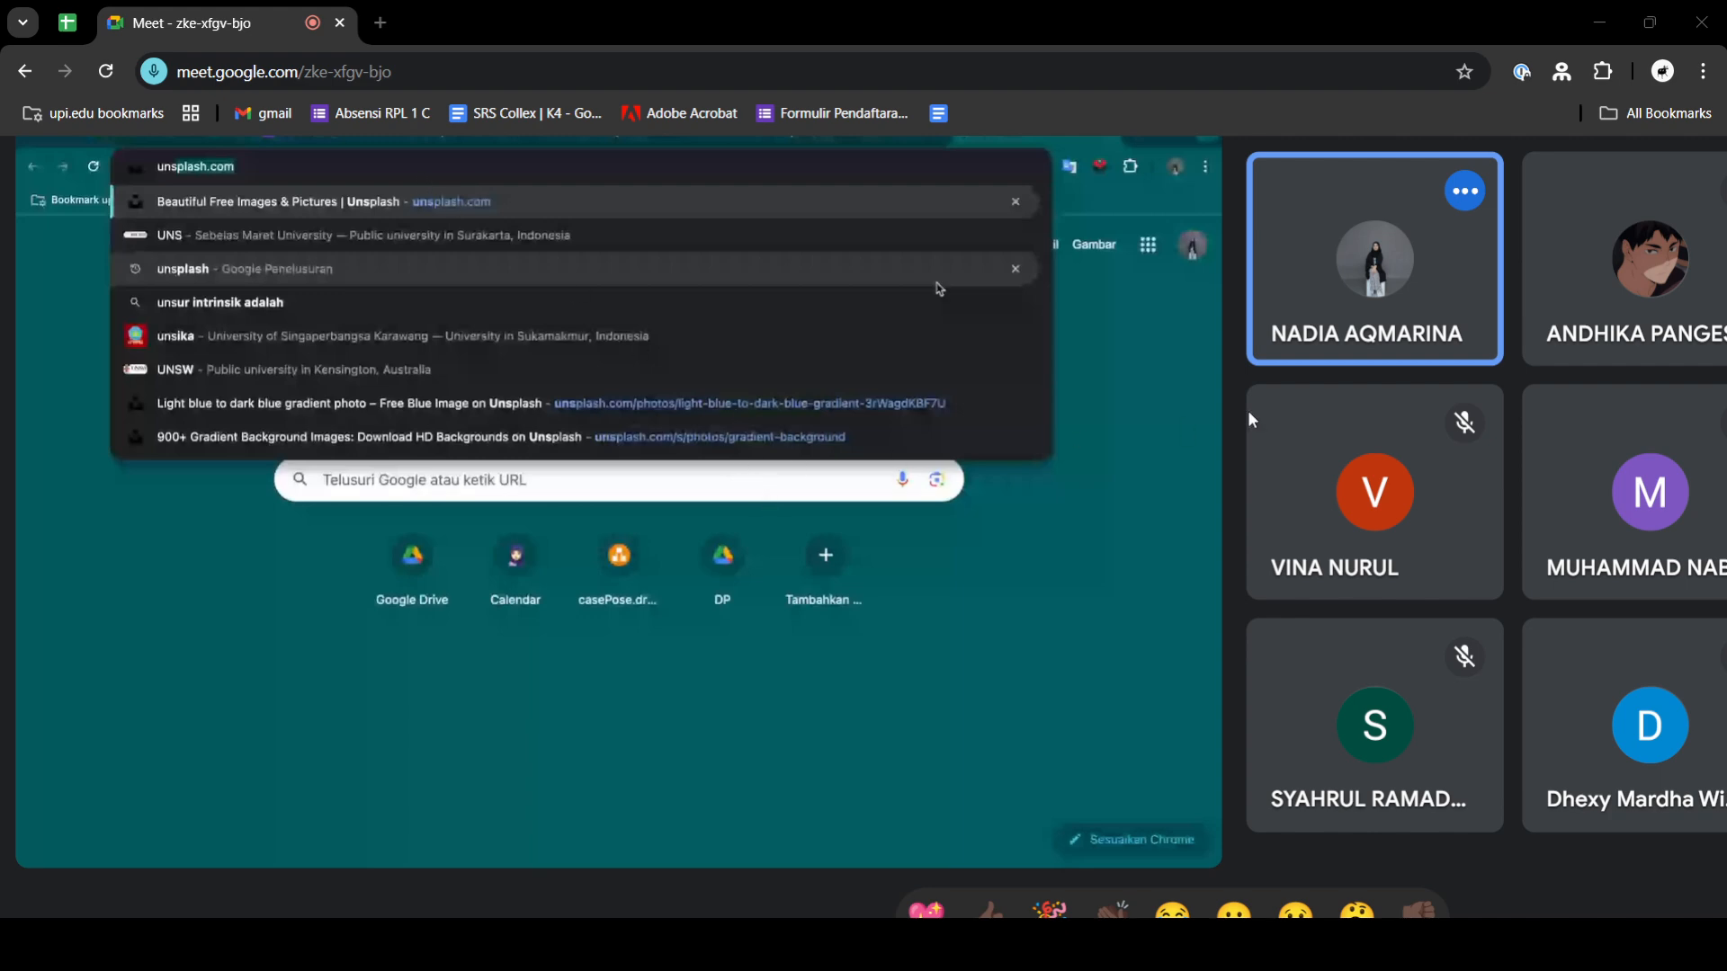
pyautogui.hotkey('alt', 'Tab')
pyautogui.hotkey('alt', 'Tab')
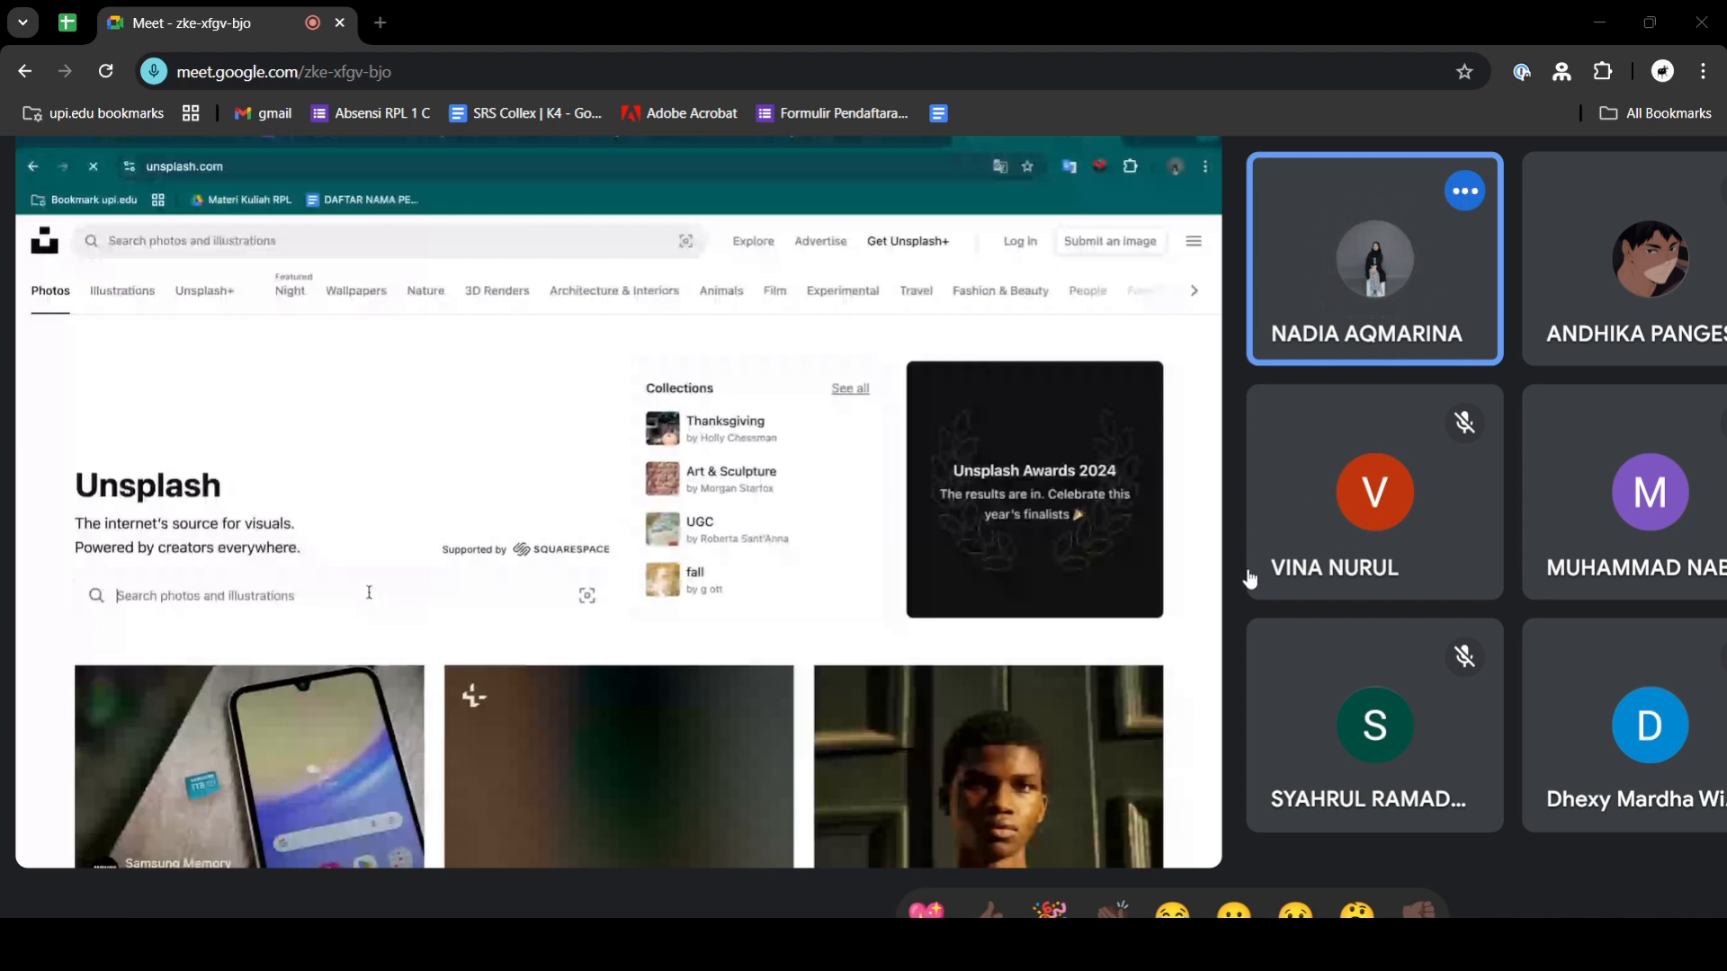
pyautogui.hotkey('alt', 'Tab')
pyautogui.hotkey('alt', 'Tab')
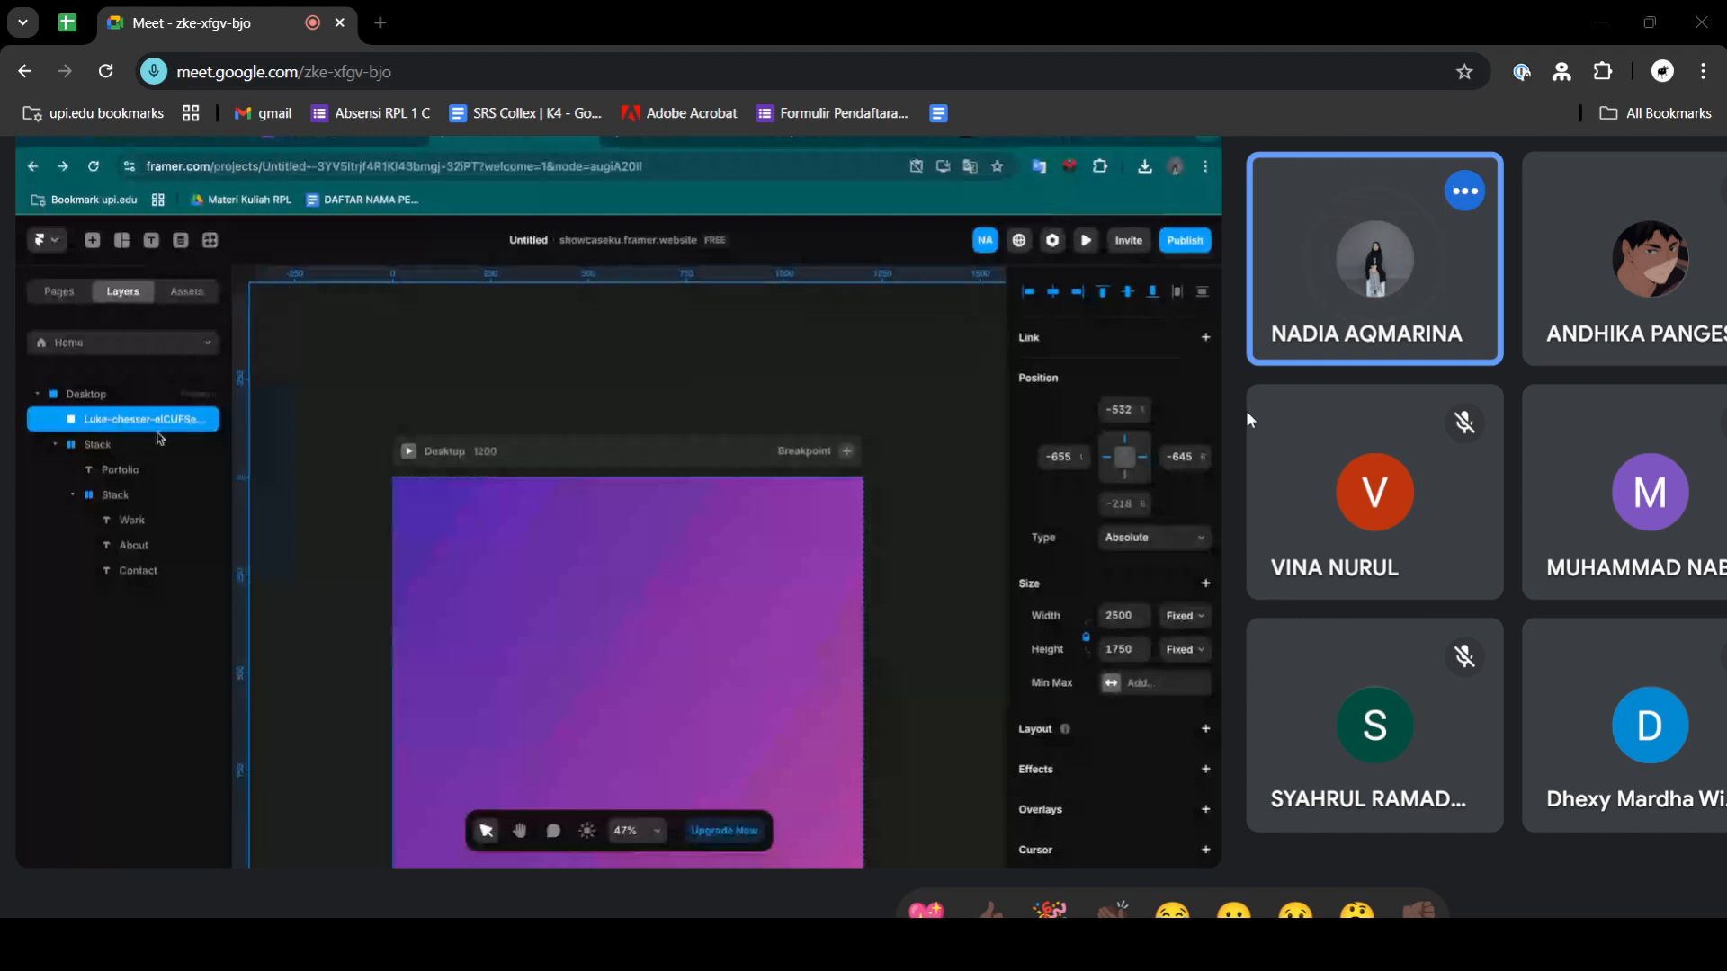
pyautogui.hotkey('alt', 'Tab')
pyautogui.hotkey('alt', 'Tab')
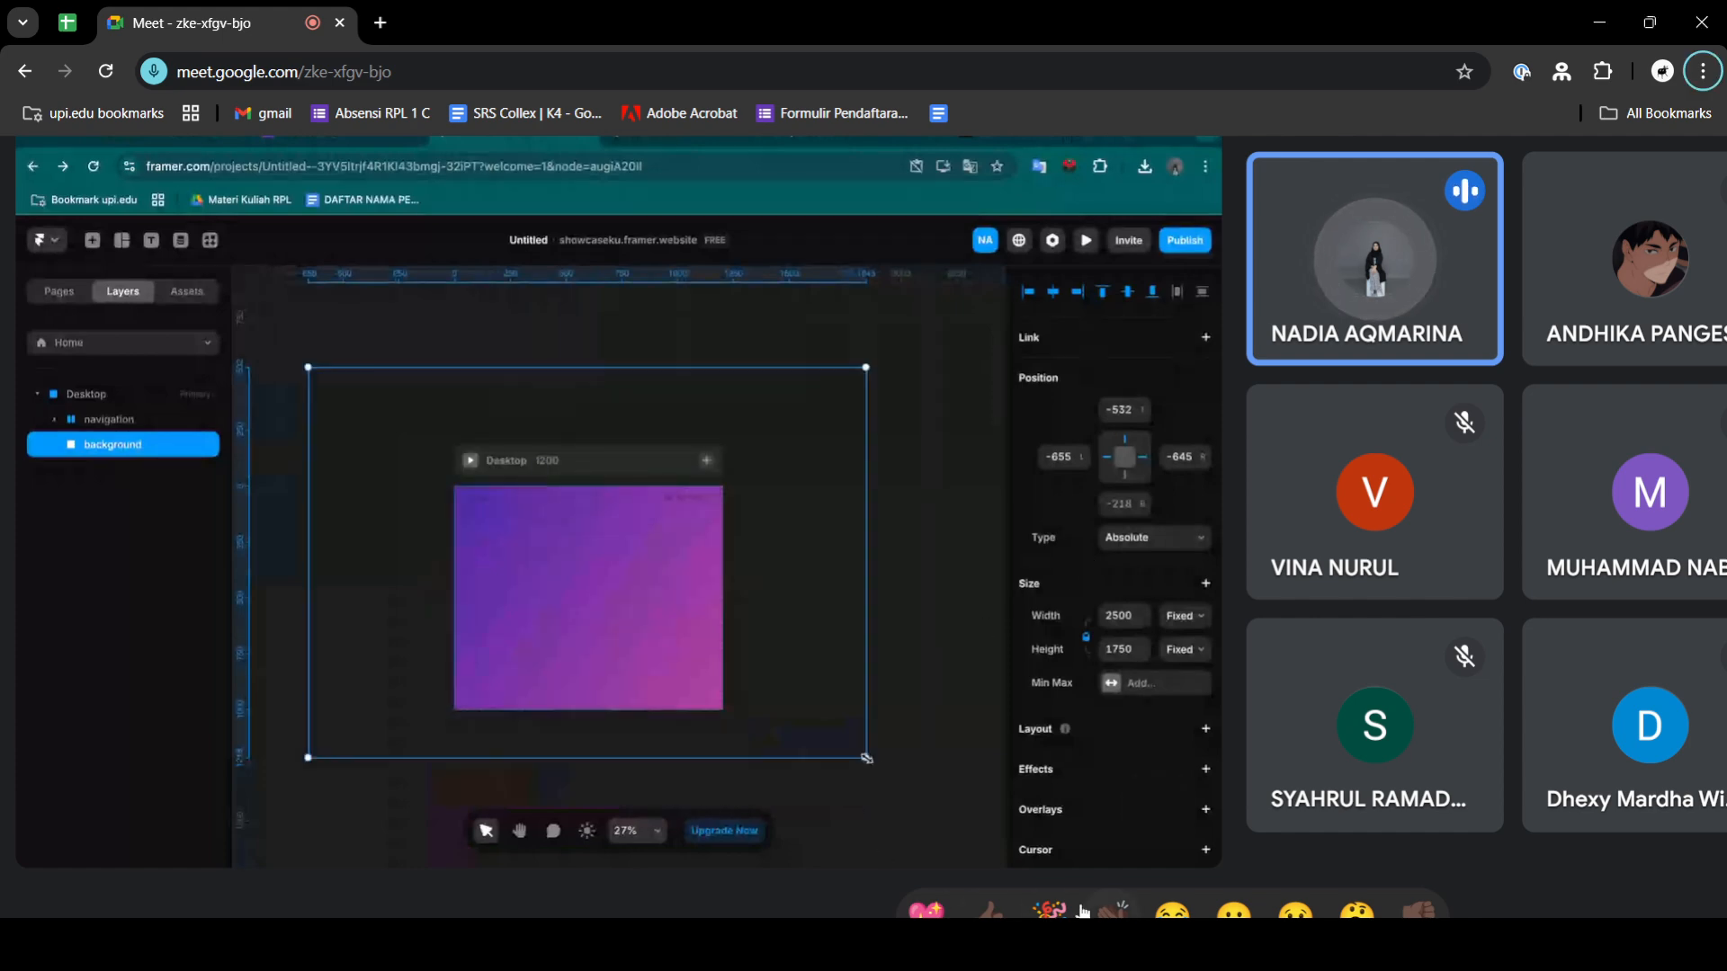
pyautogui.moveTo(816, 572)
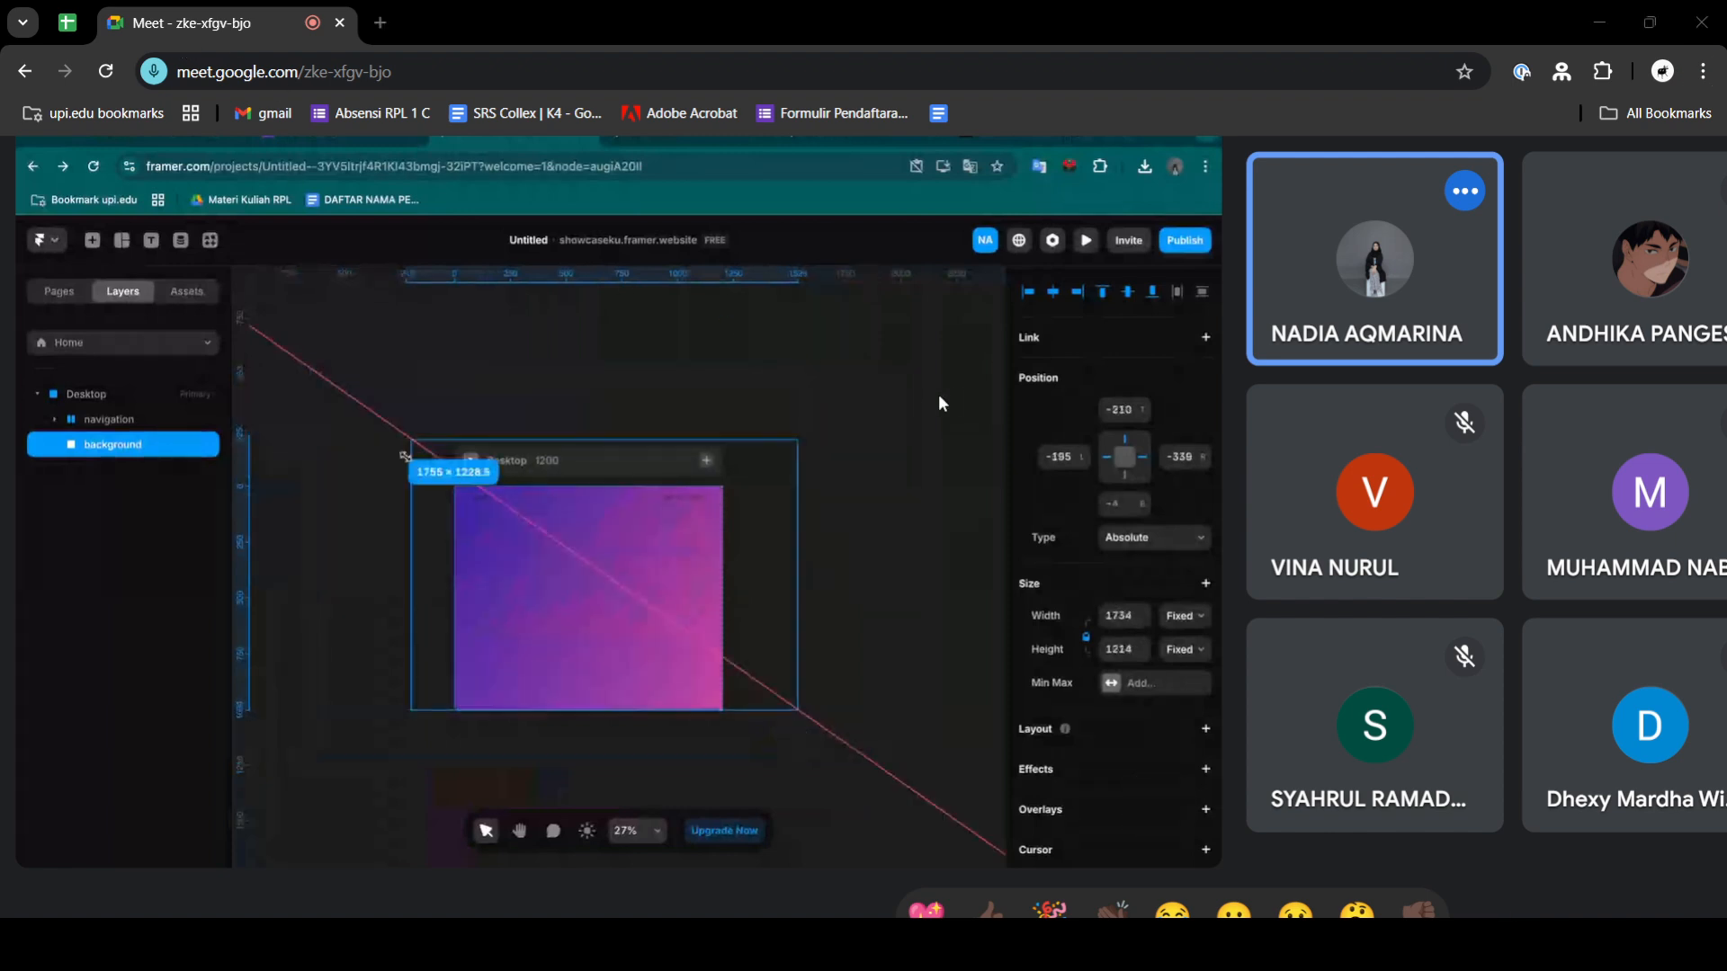
pyautogui.hotkey('alt', 'Tab')
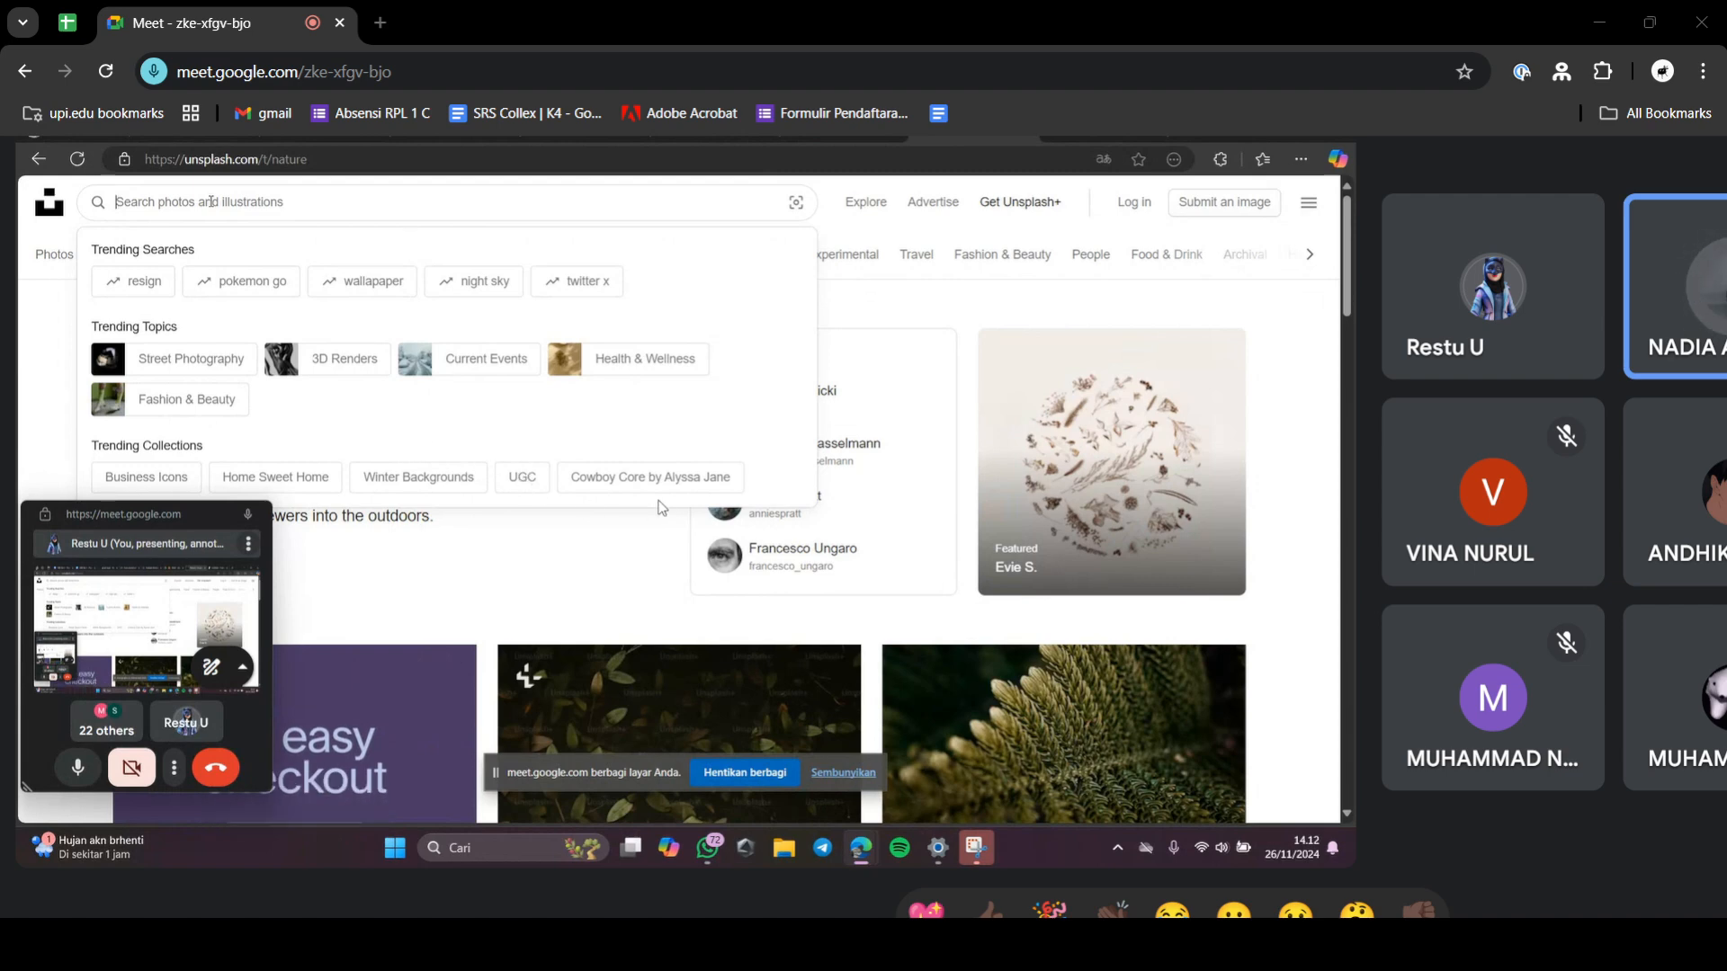
# - Search Unsplash for "nature", choose the "nature background" suggestion and browse the photos
pyautogui.write('nature')
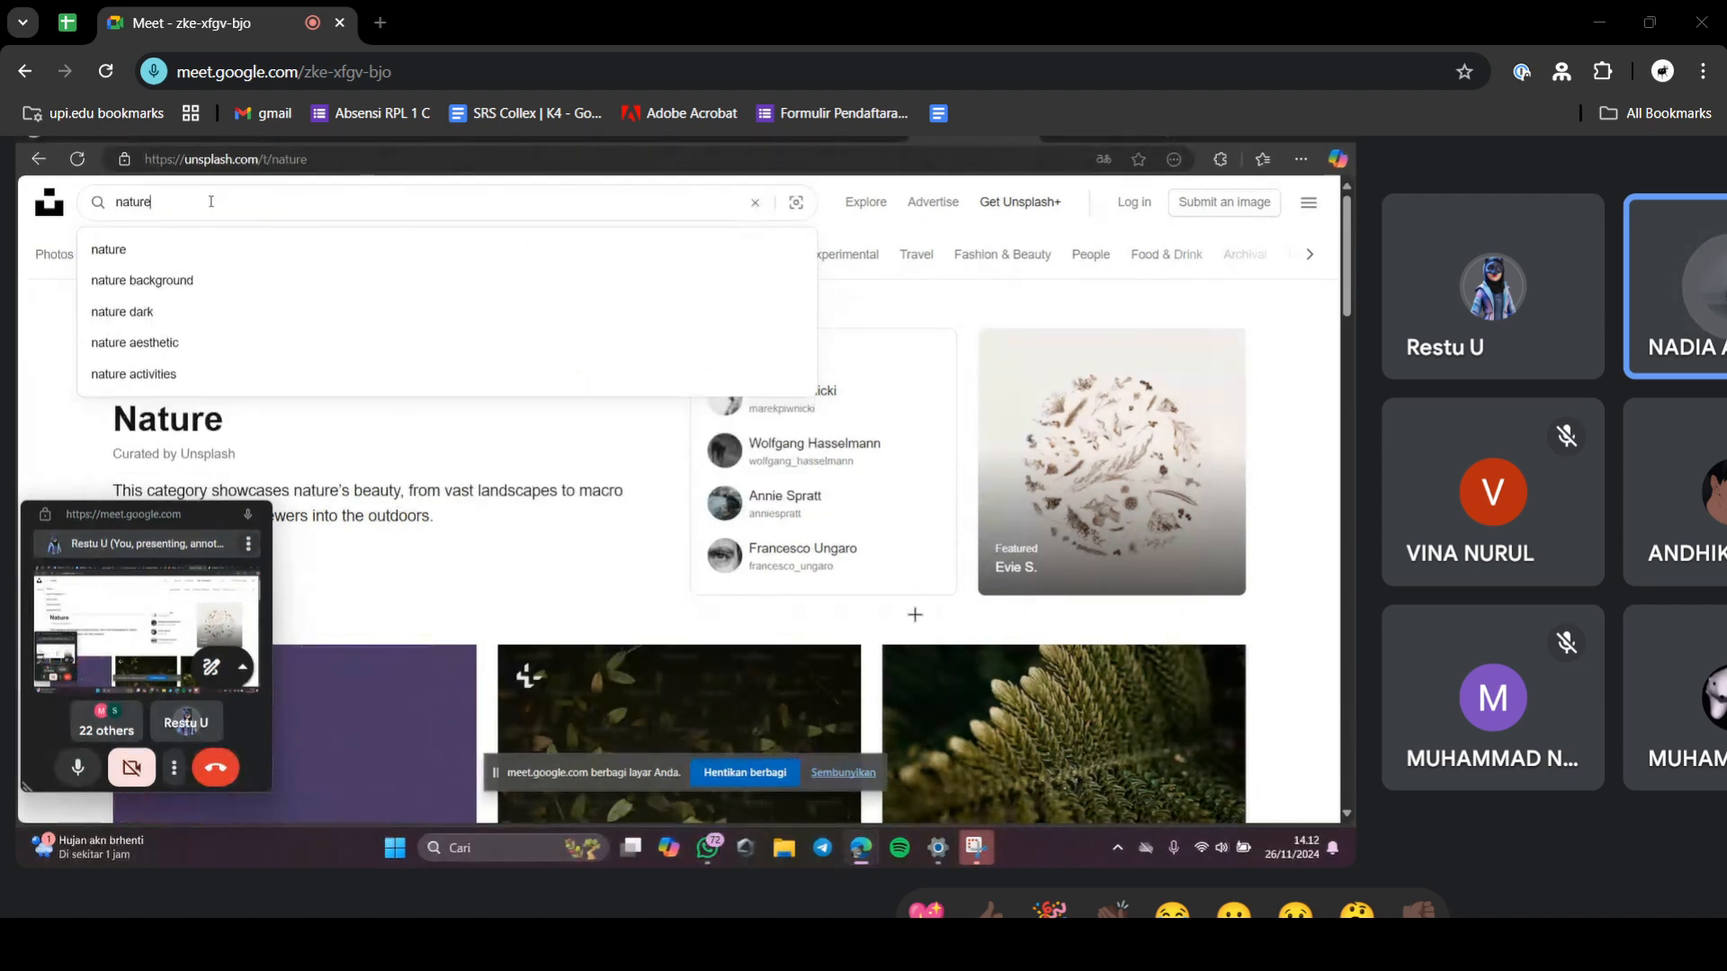
pyautogui.click(231, 280)
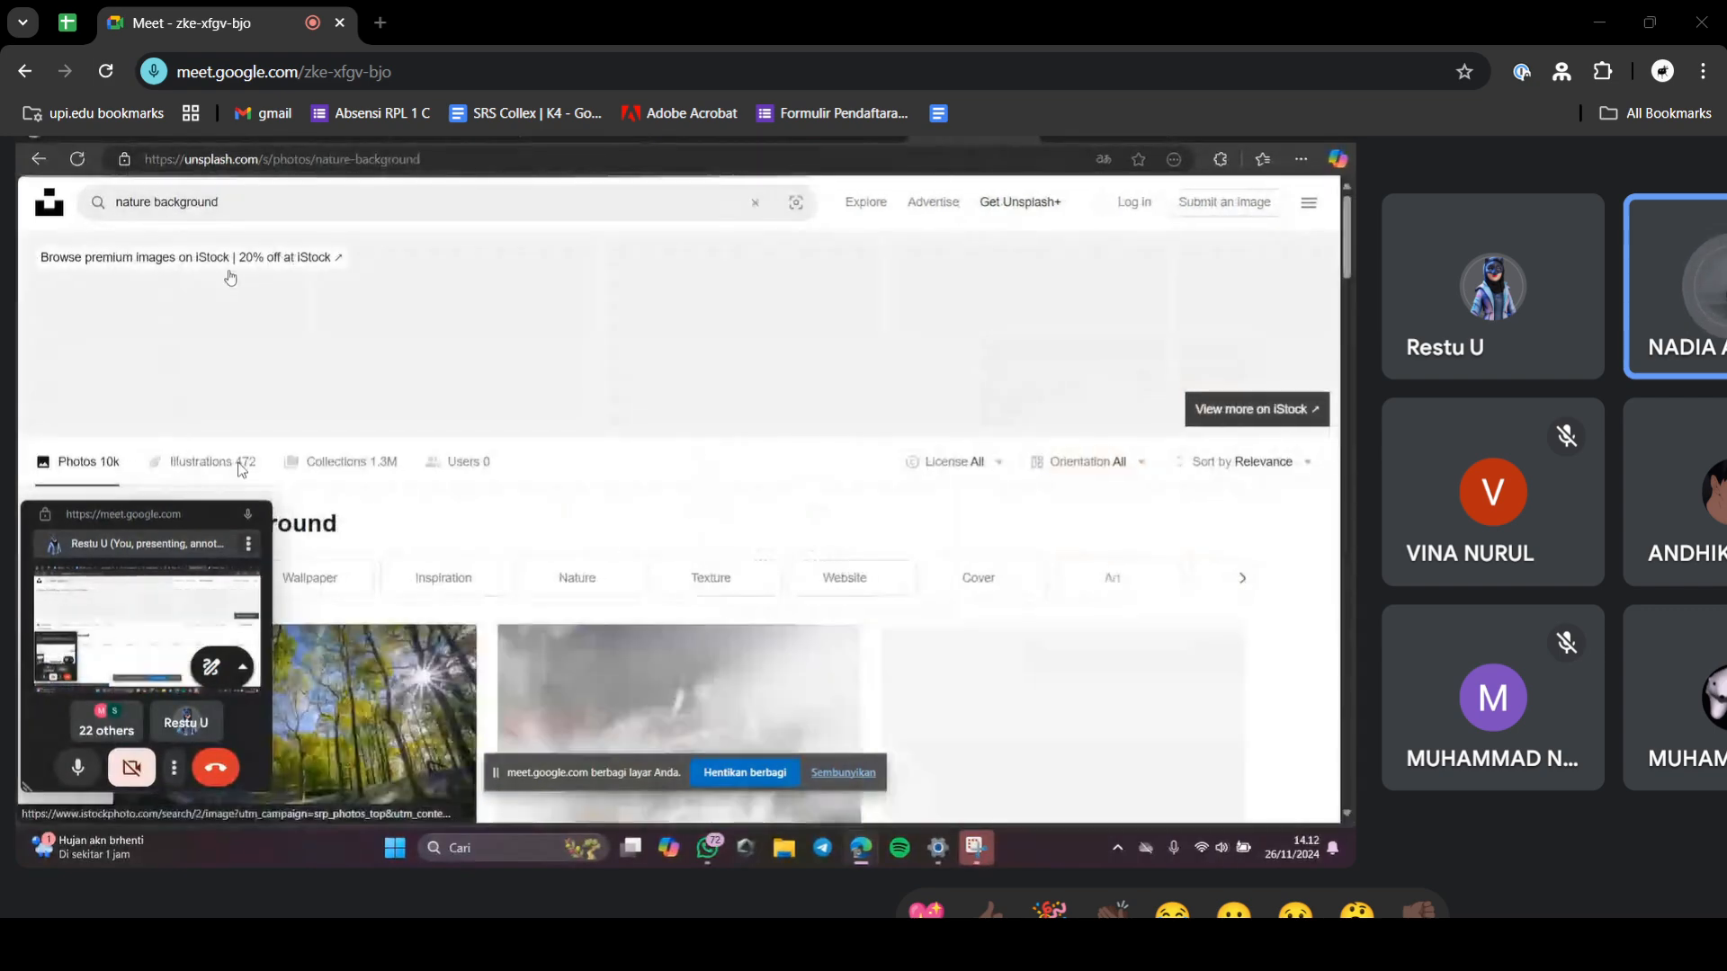
pyautogui.scroll(-3, 73, 413)
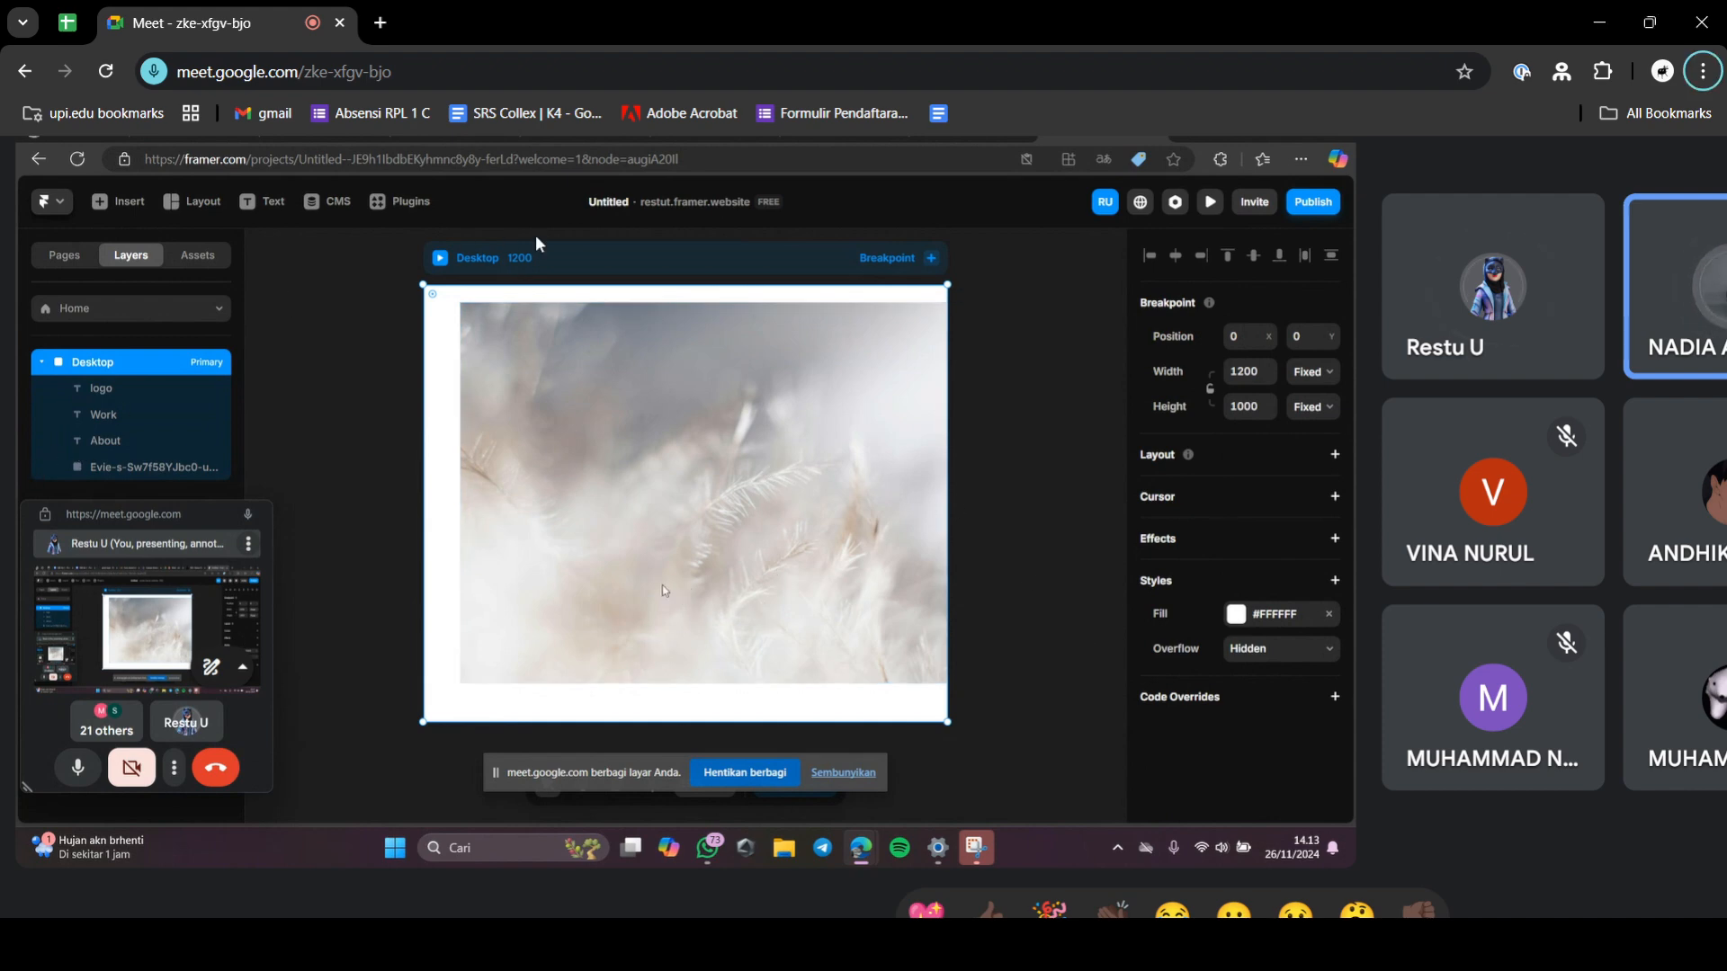
pyautogui.moveTo(736, 354)
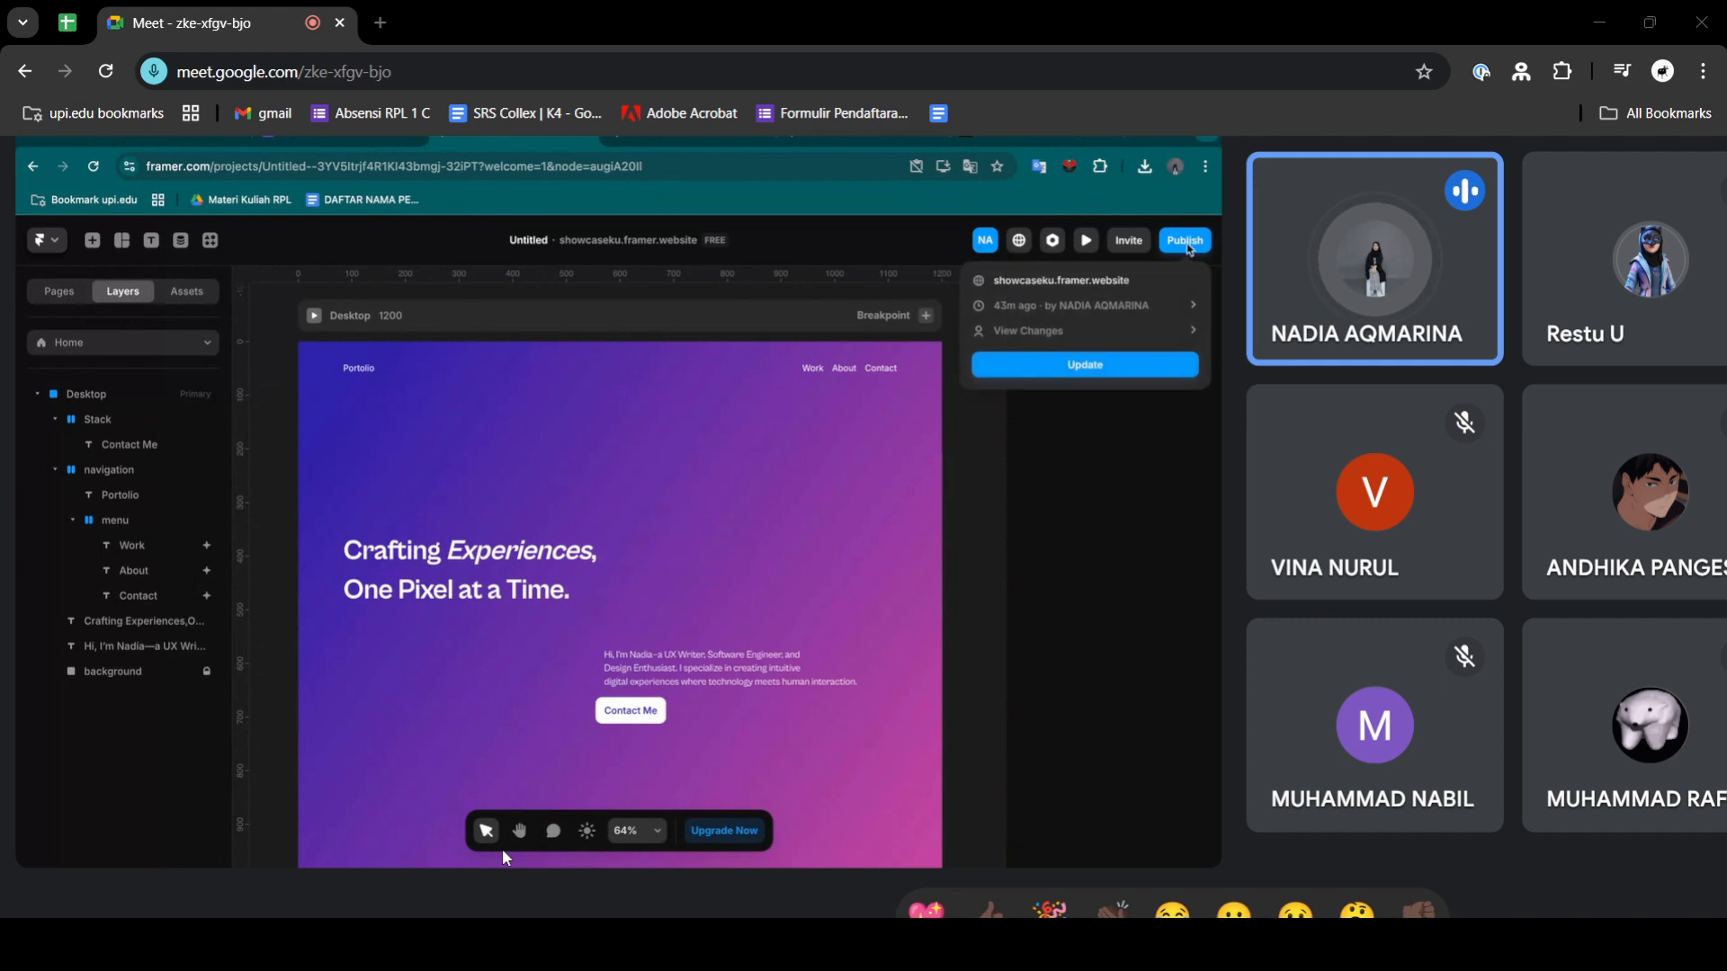
pyautogui.hotkey('alt', 'Tab')
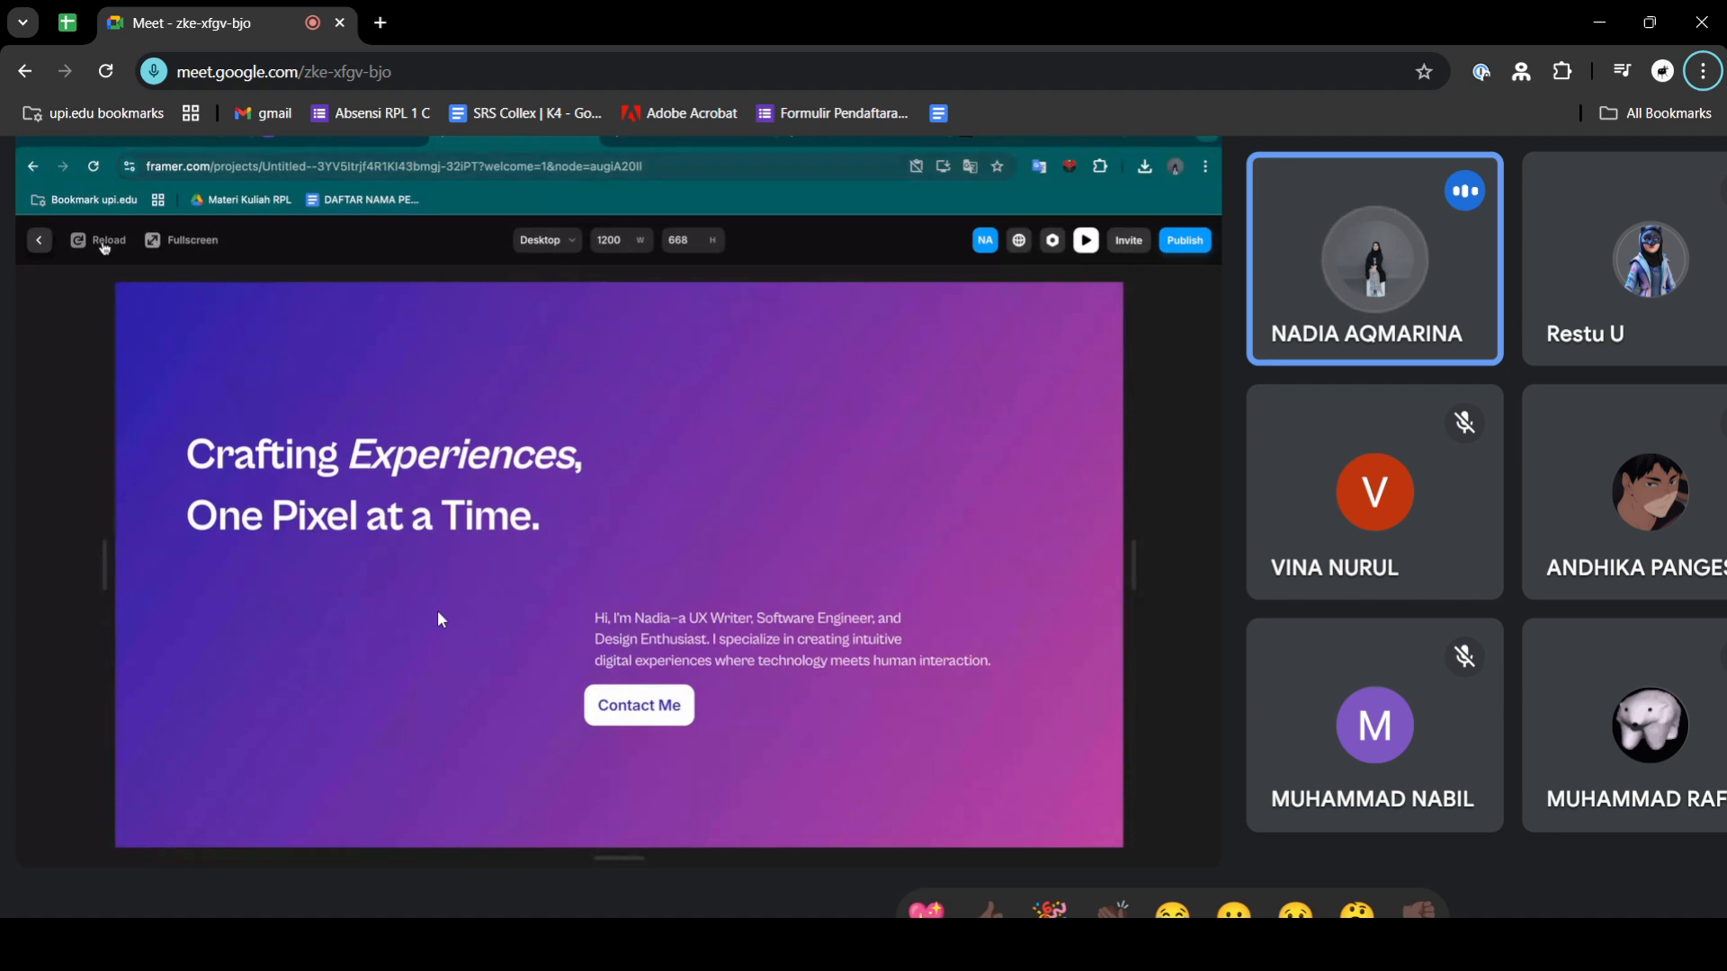
pyautogui.hotkey('alt', 'Tab')
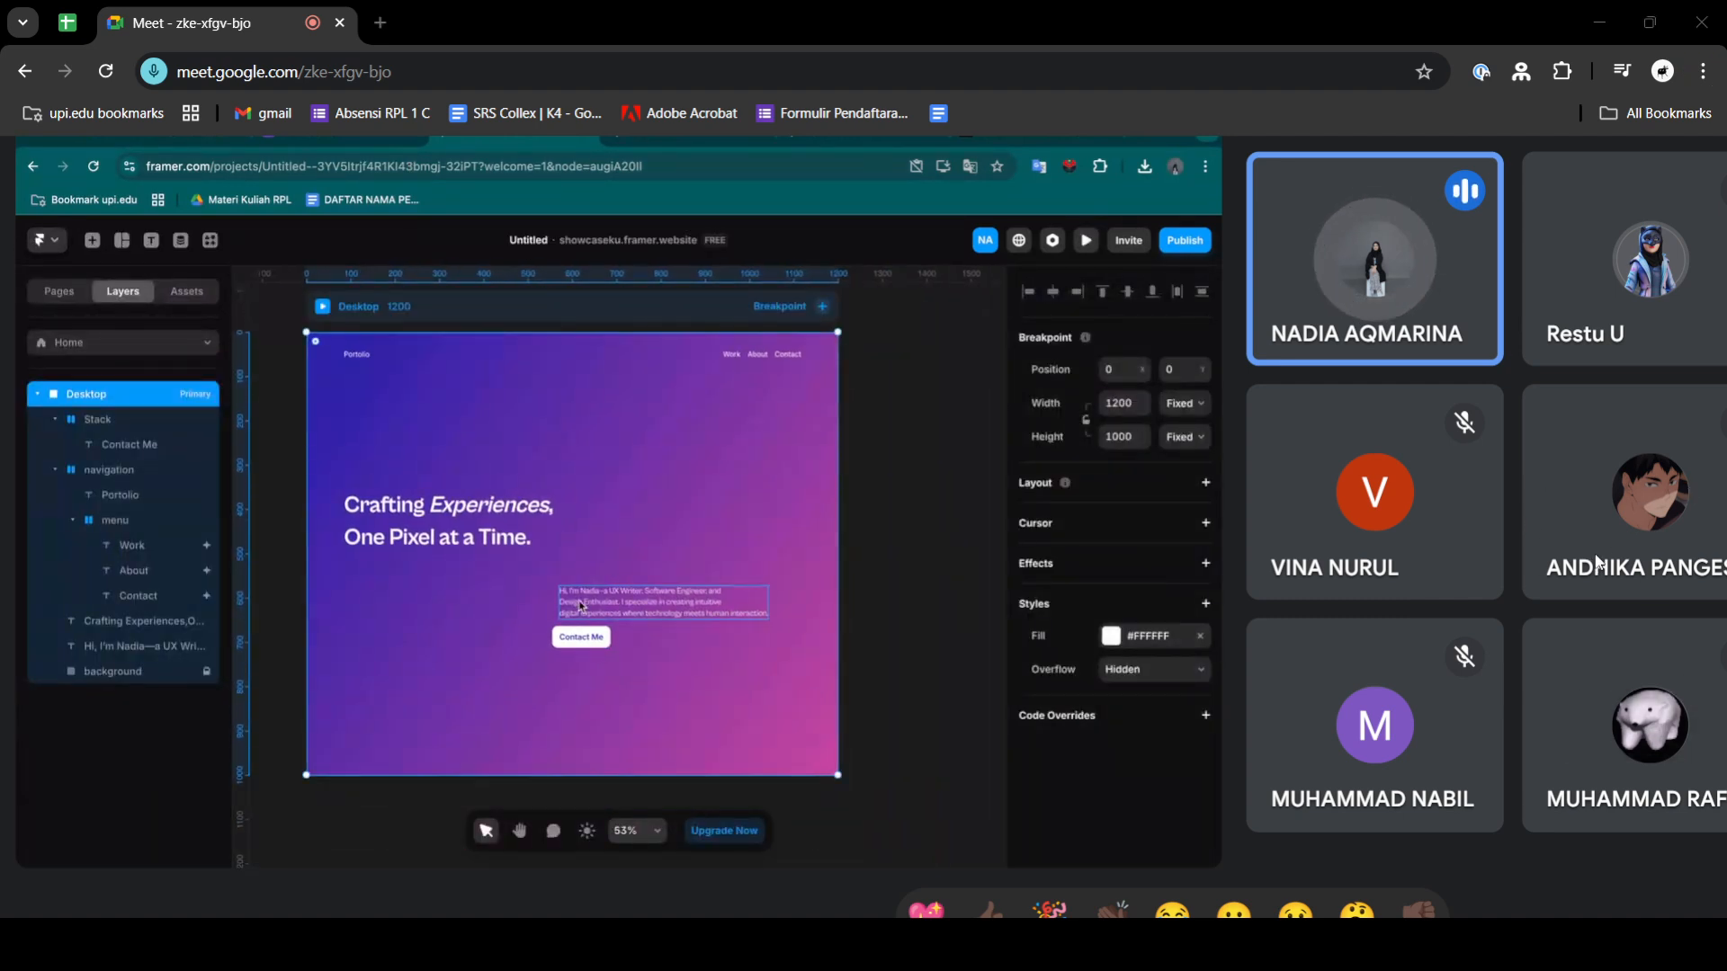
pyautogui.hotkey('alt', 'Tab')
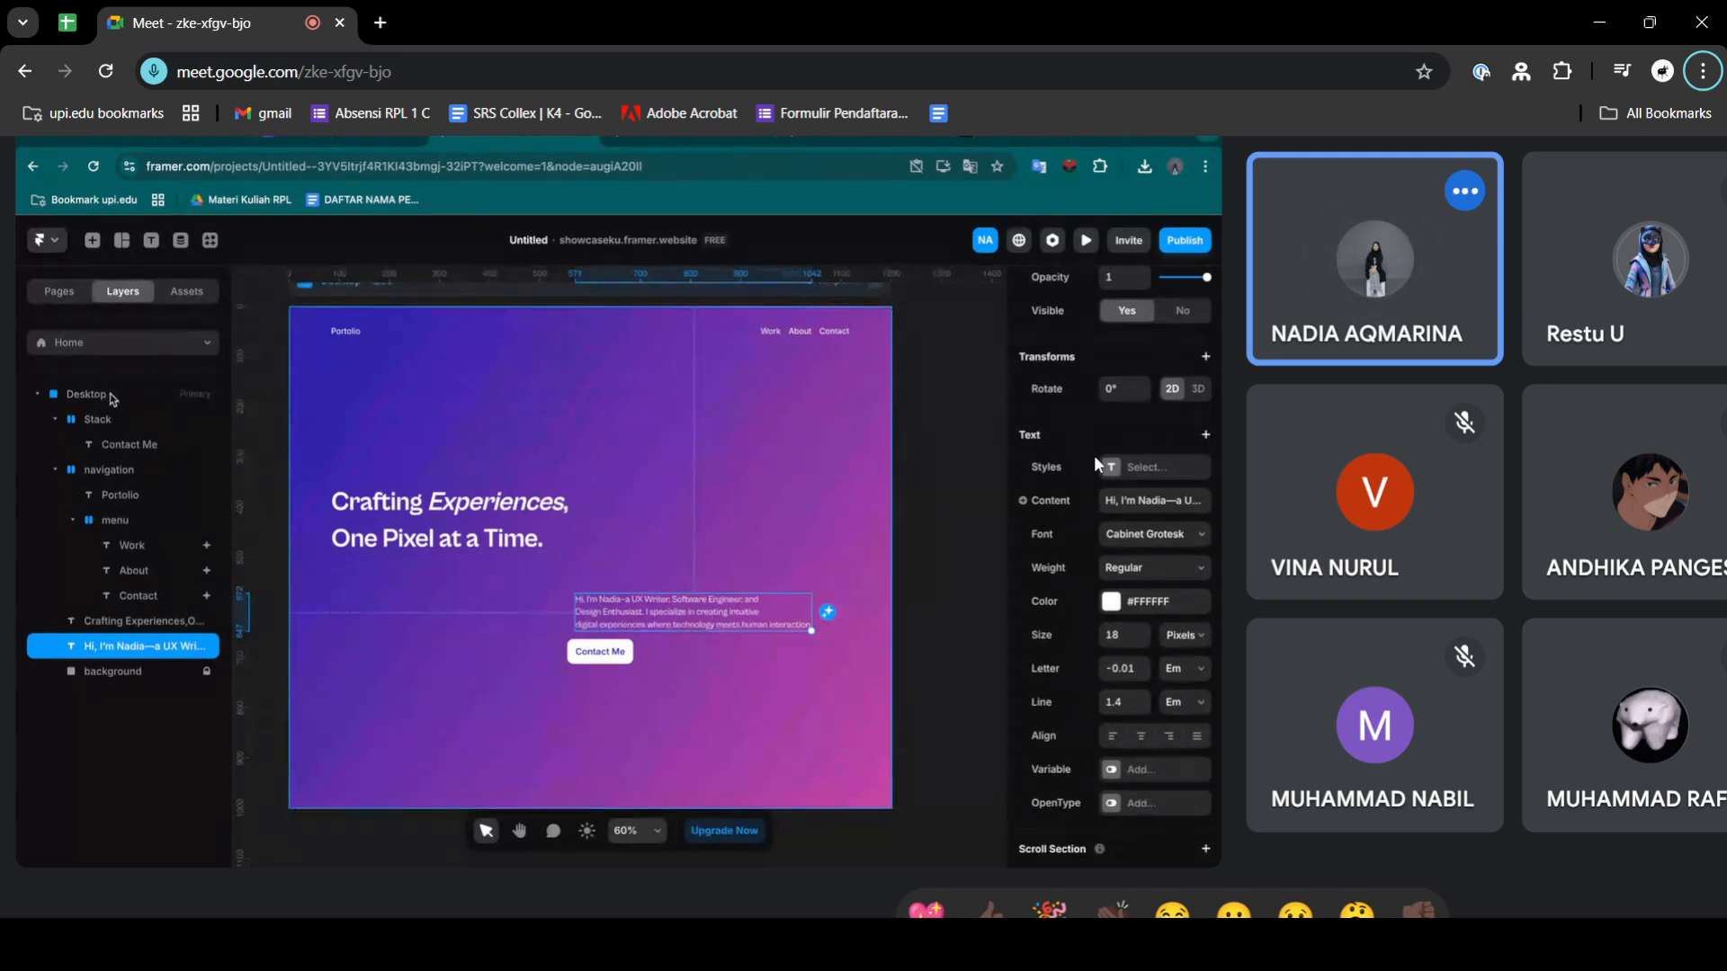
pyautogui.hotkey('alt', 'Tab')
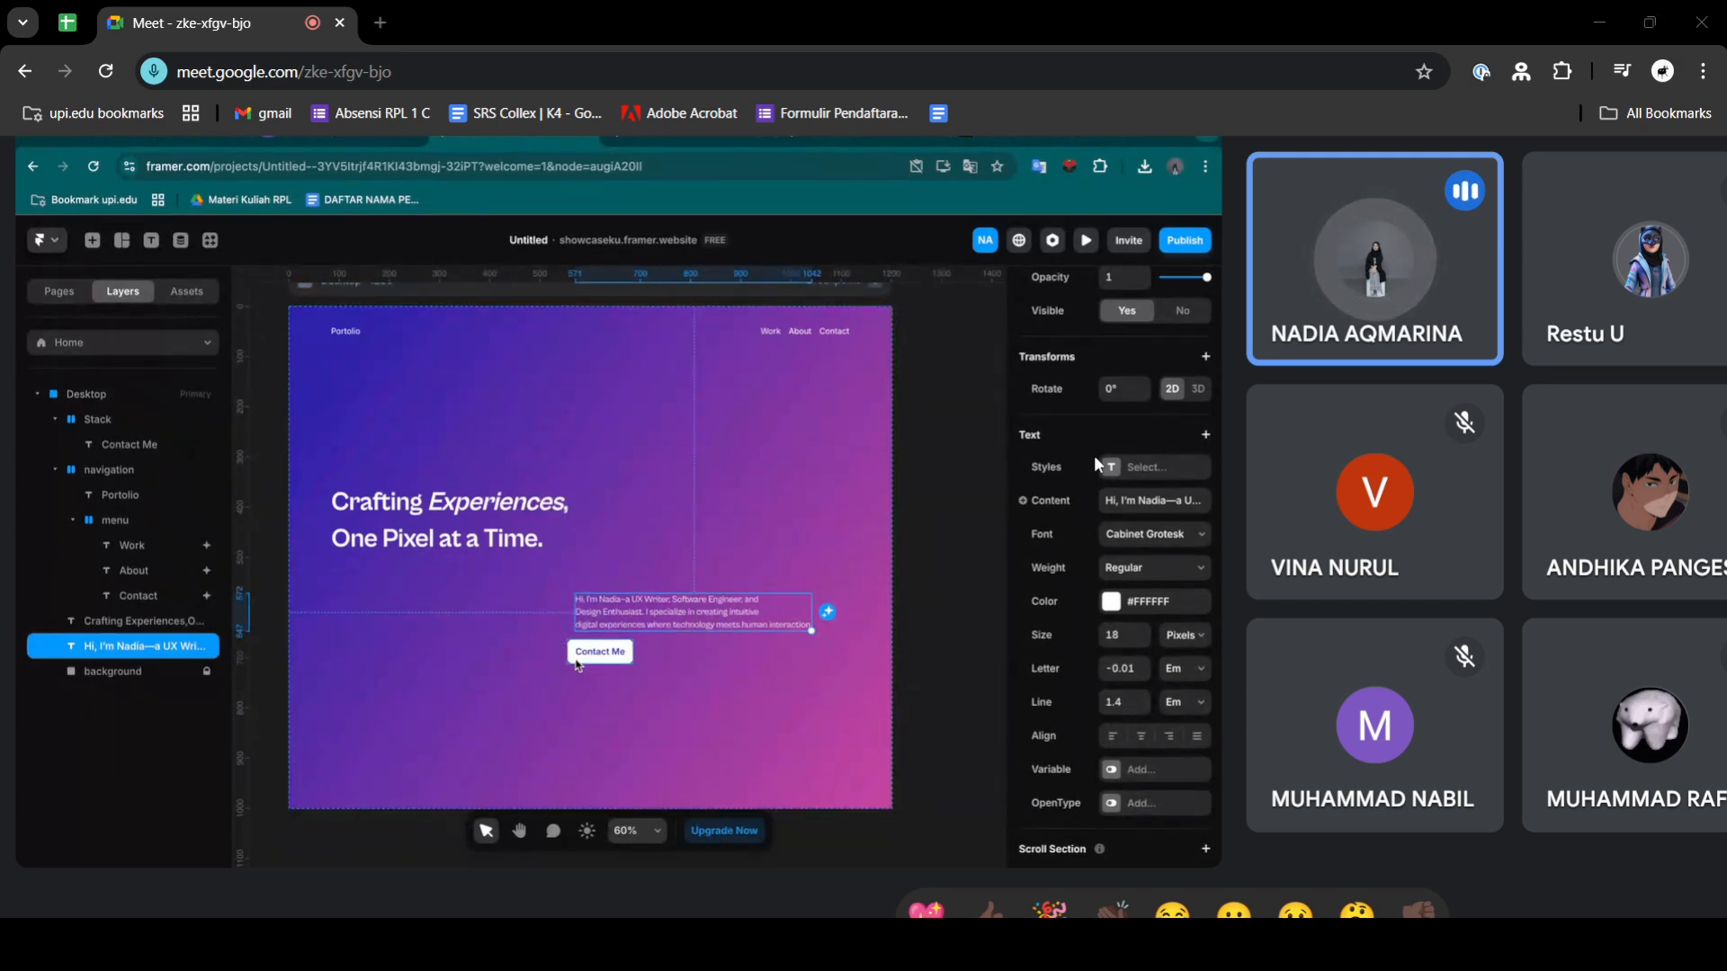
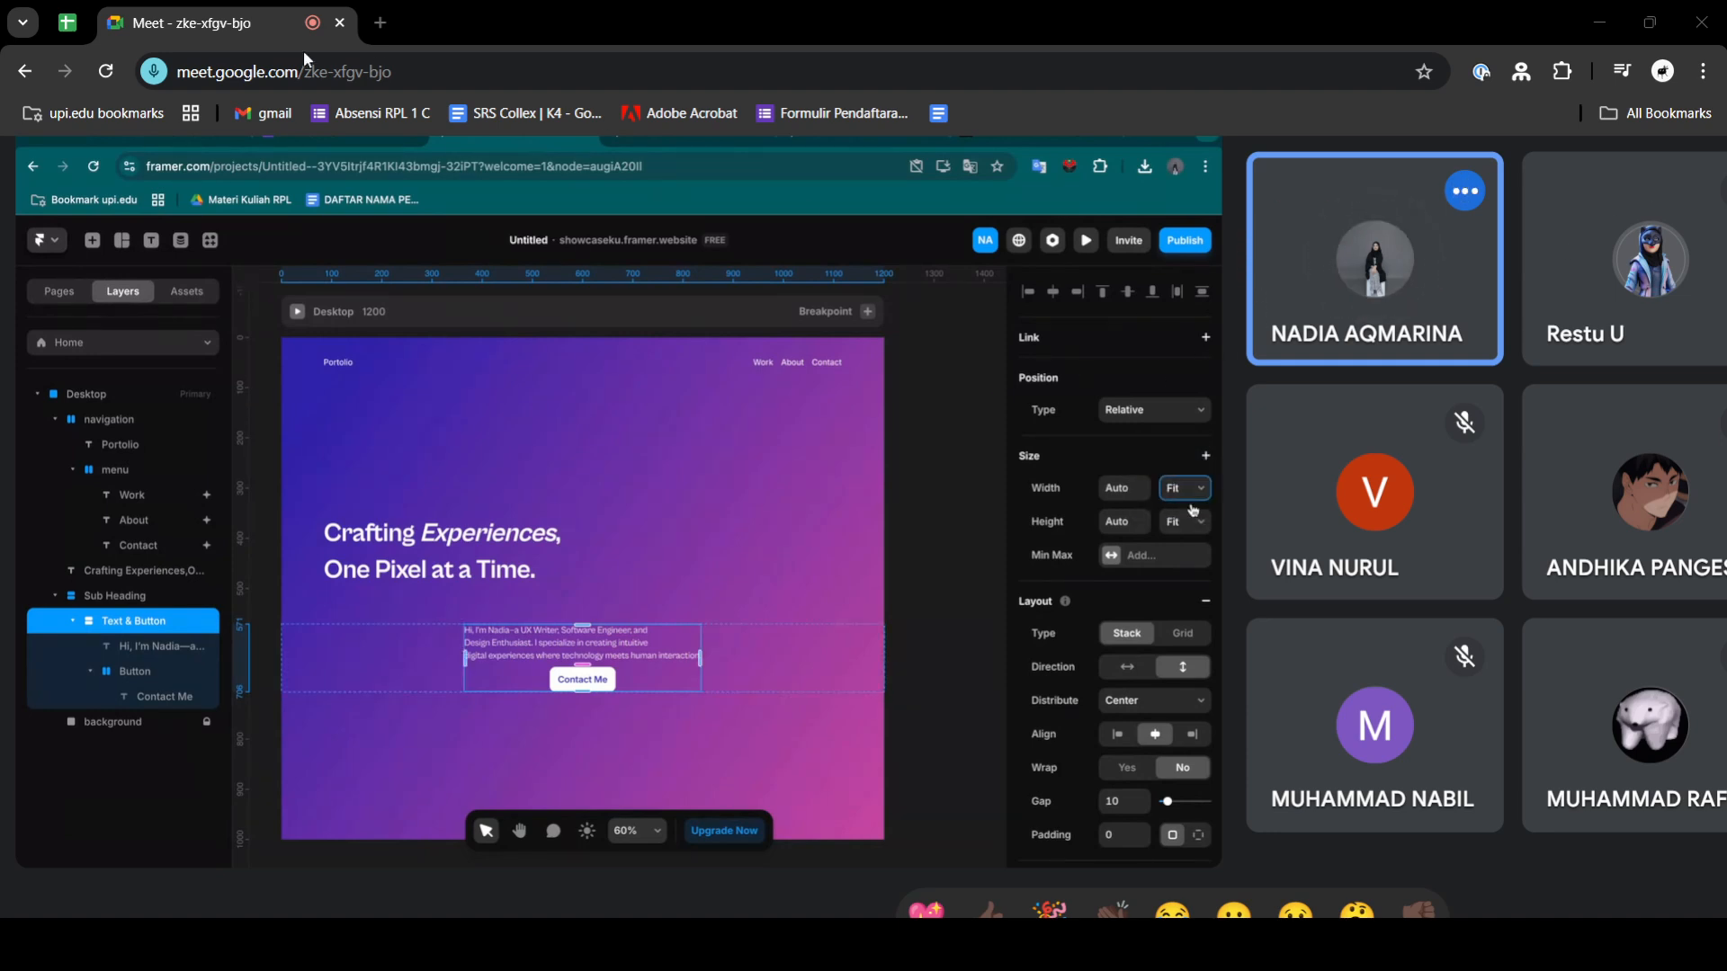
# - Pause the notification asking whether you are talking while the microphone is off
pyautogui.moveTo(925, 302)
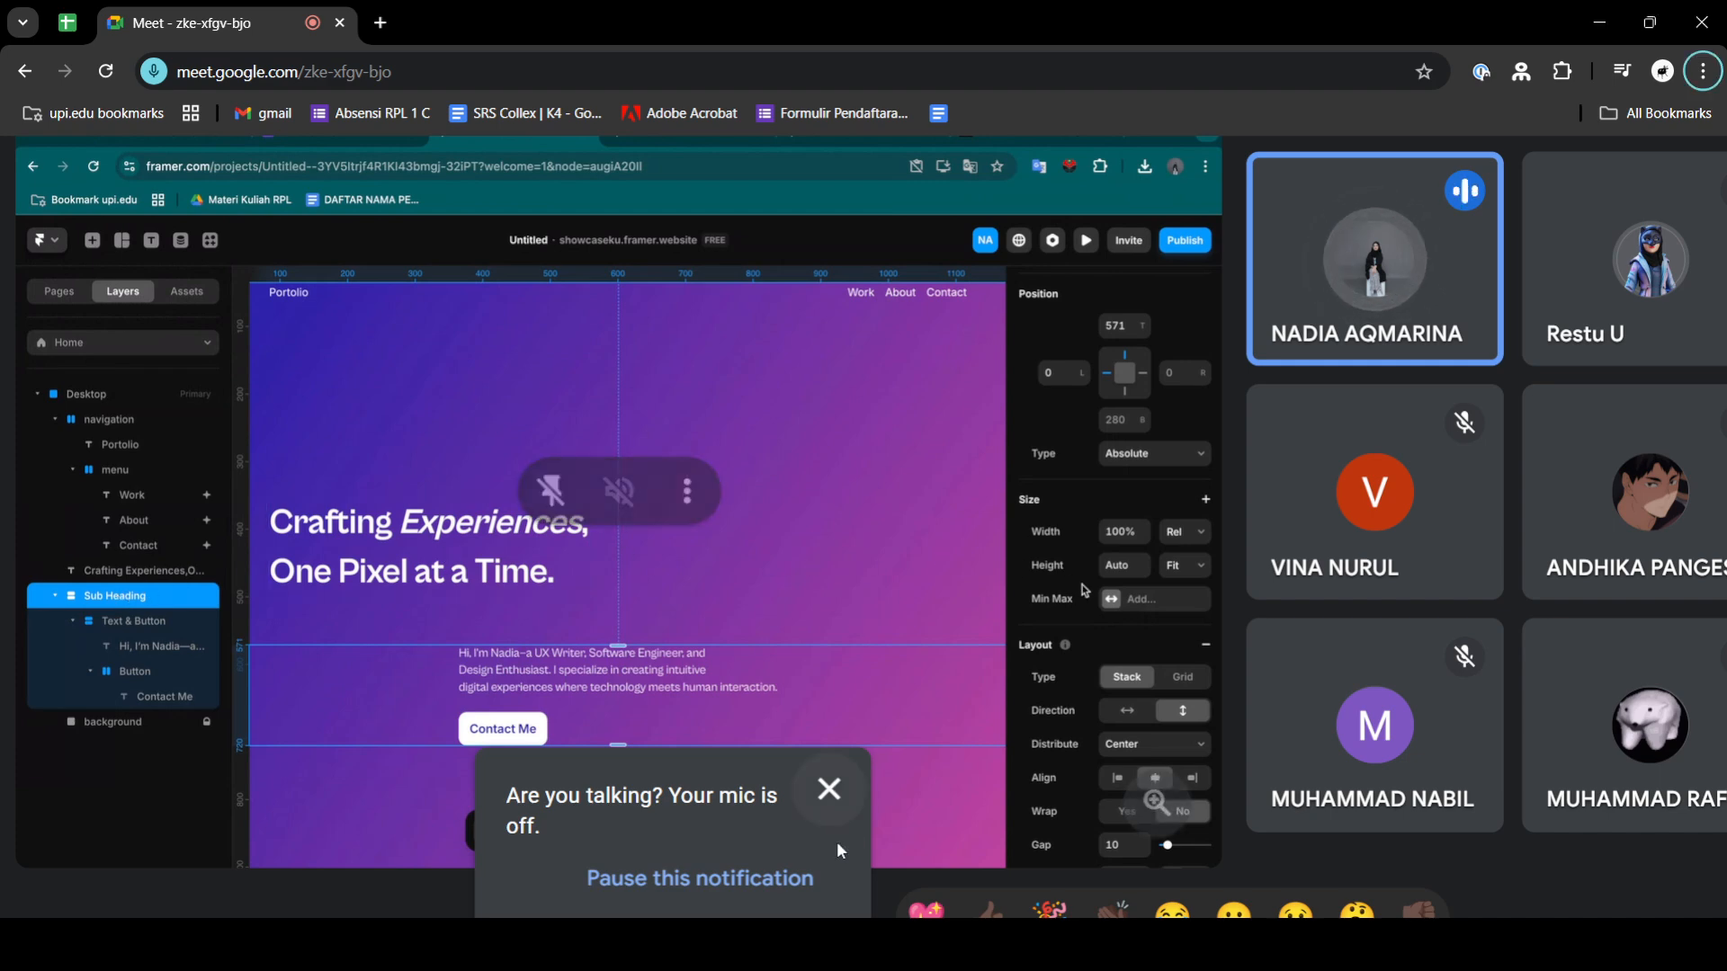
pyautogui.click(773, 889)
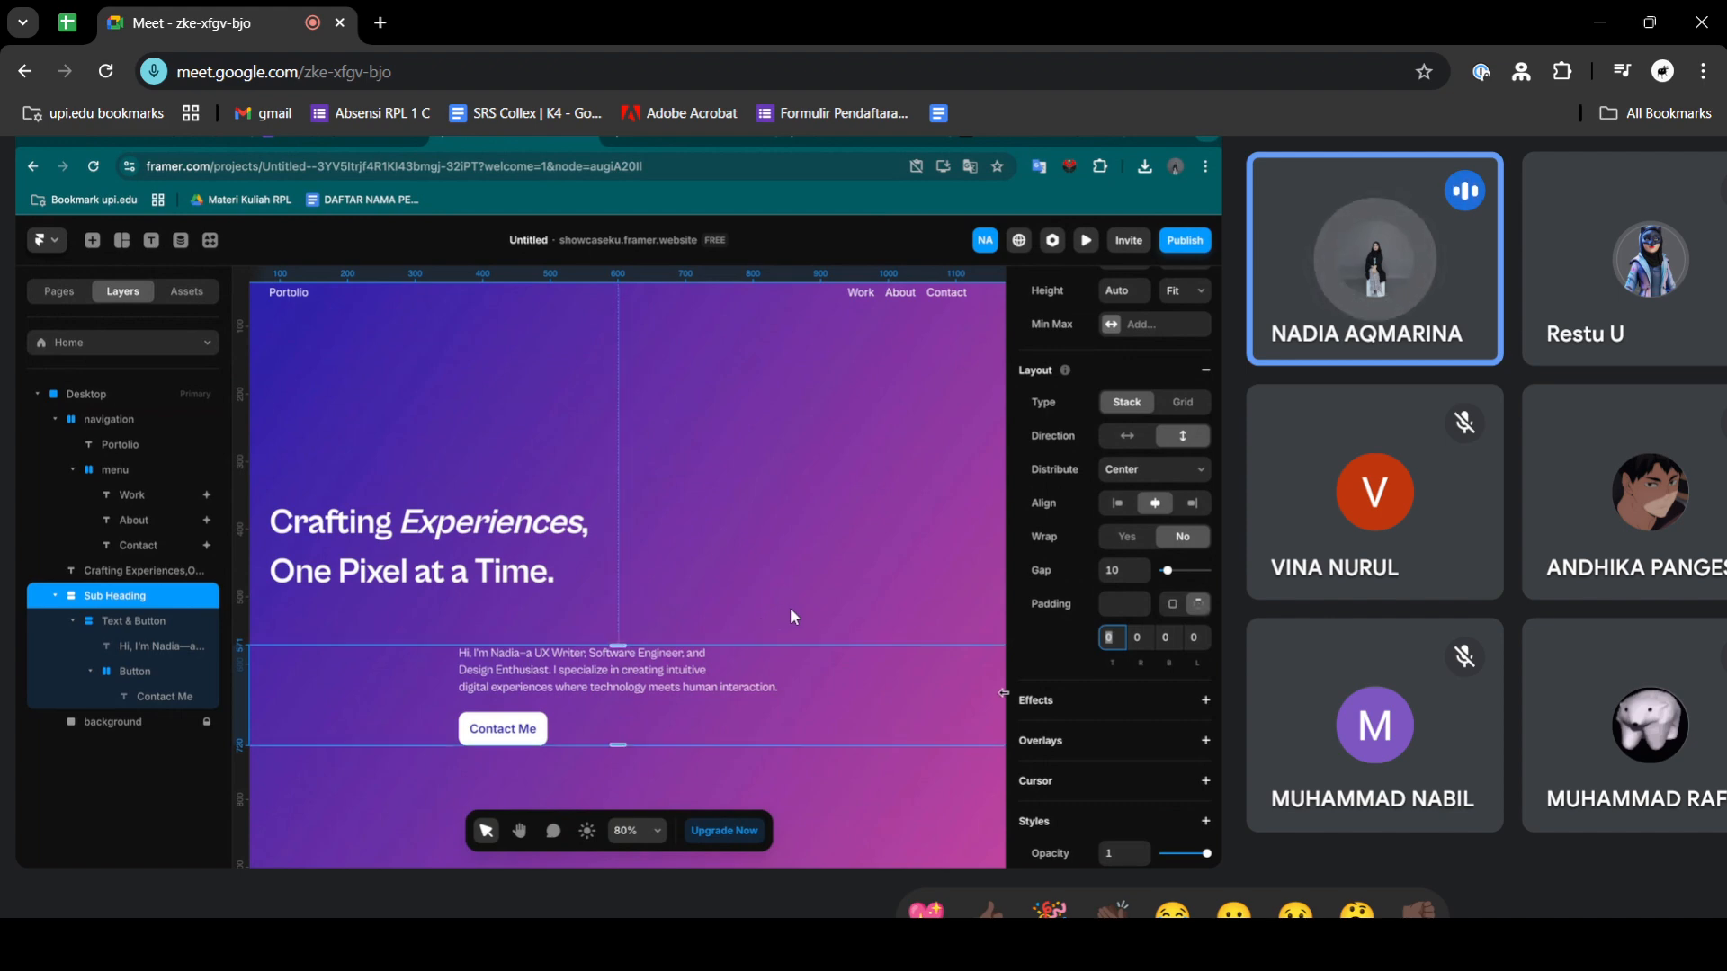
pyautogui.moveTo(862, 581)
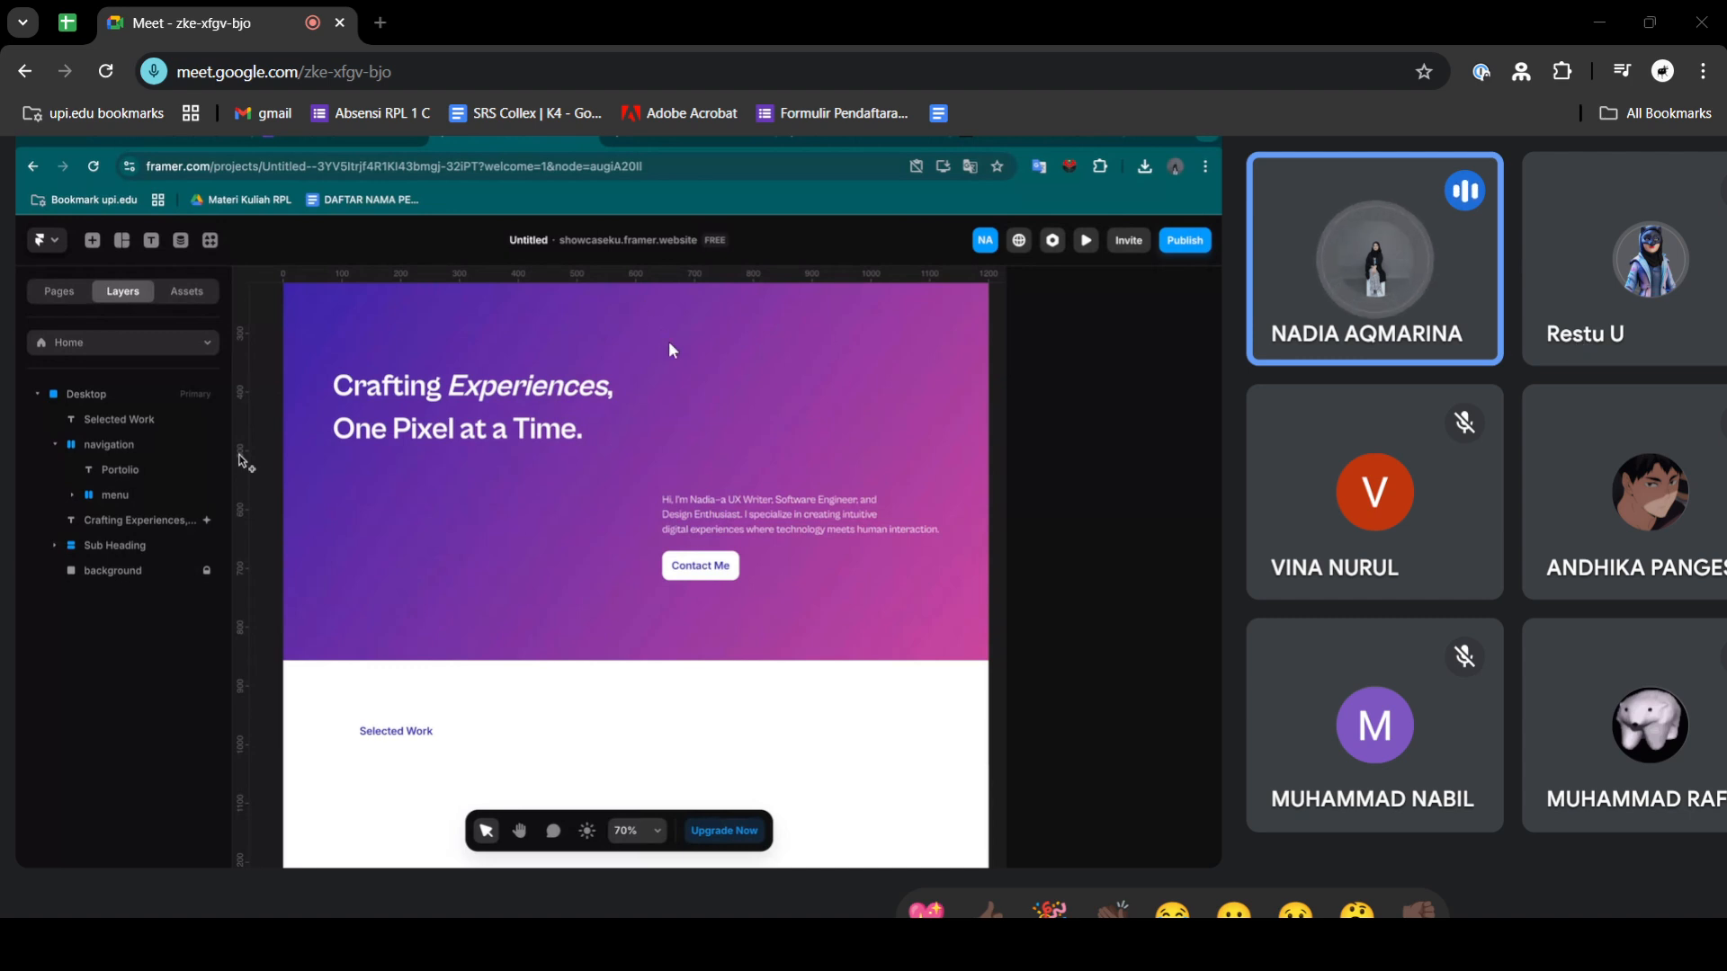
pyautogui.hotkey('alt', 'Tab')
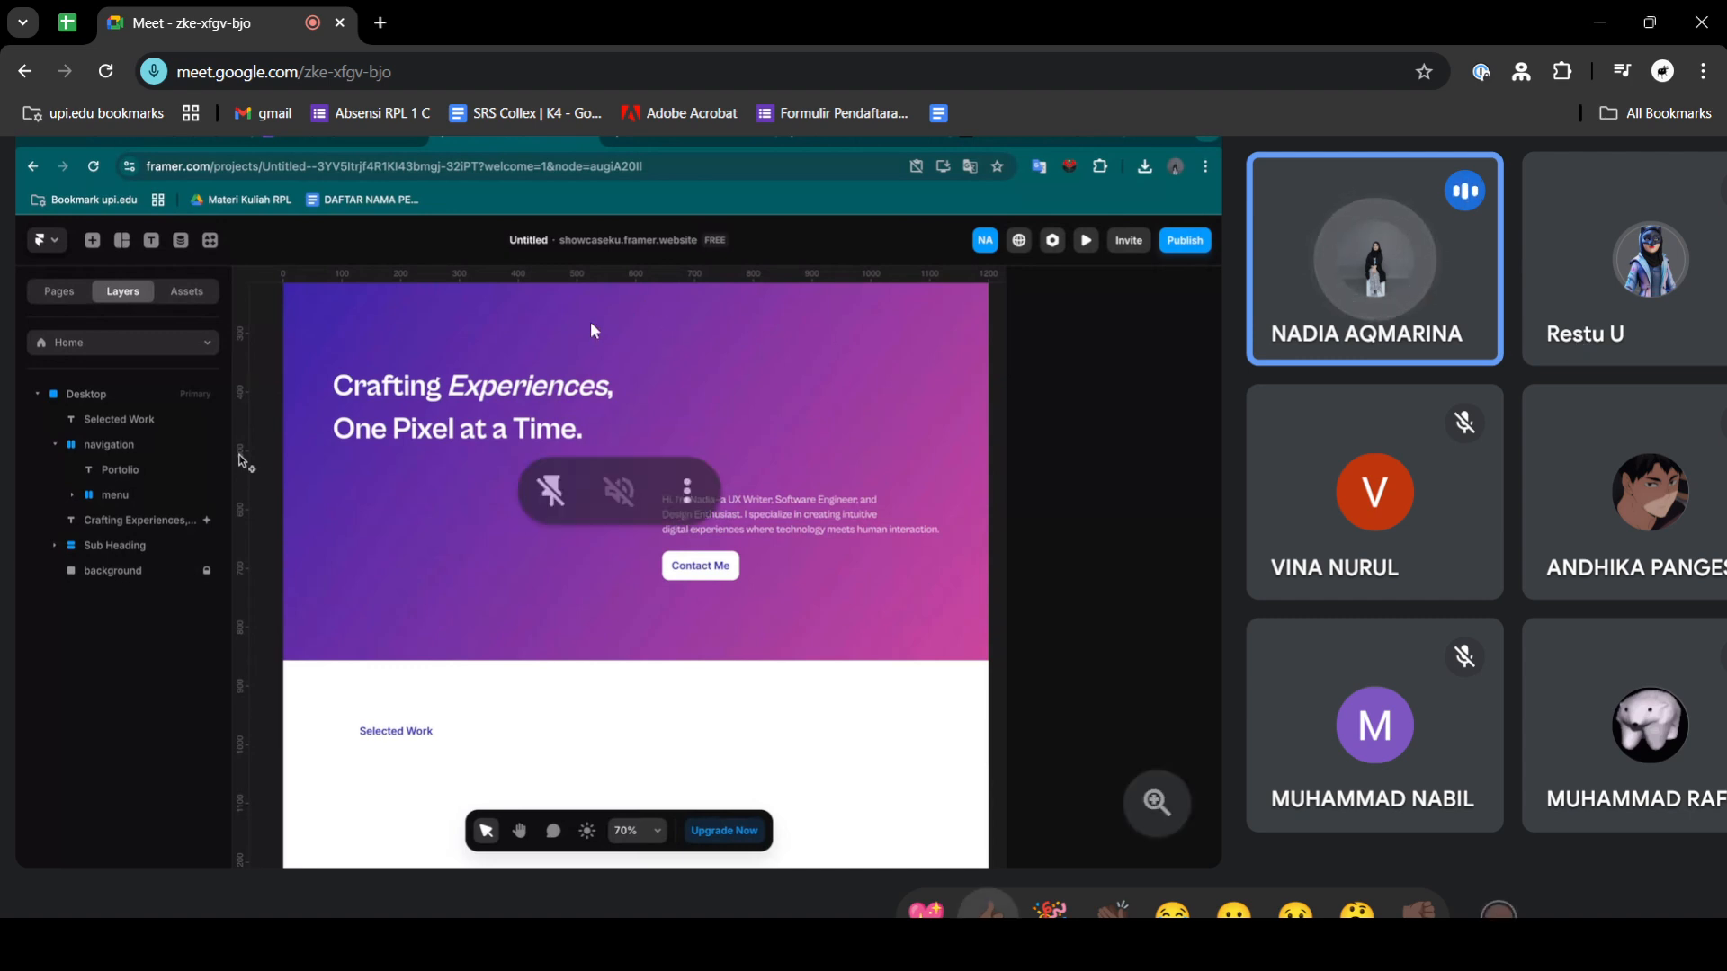
pyautogui.hotkey('alt', 'Tab')
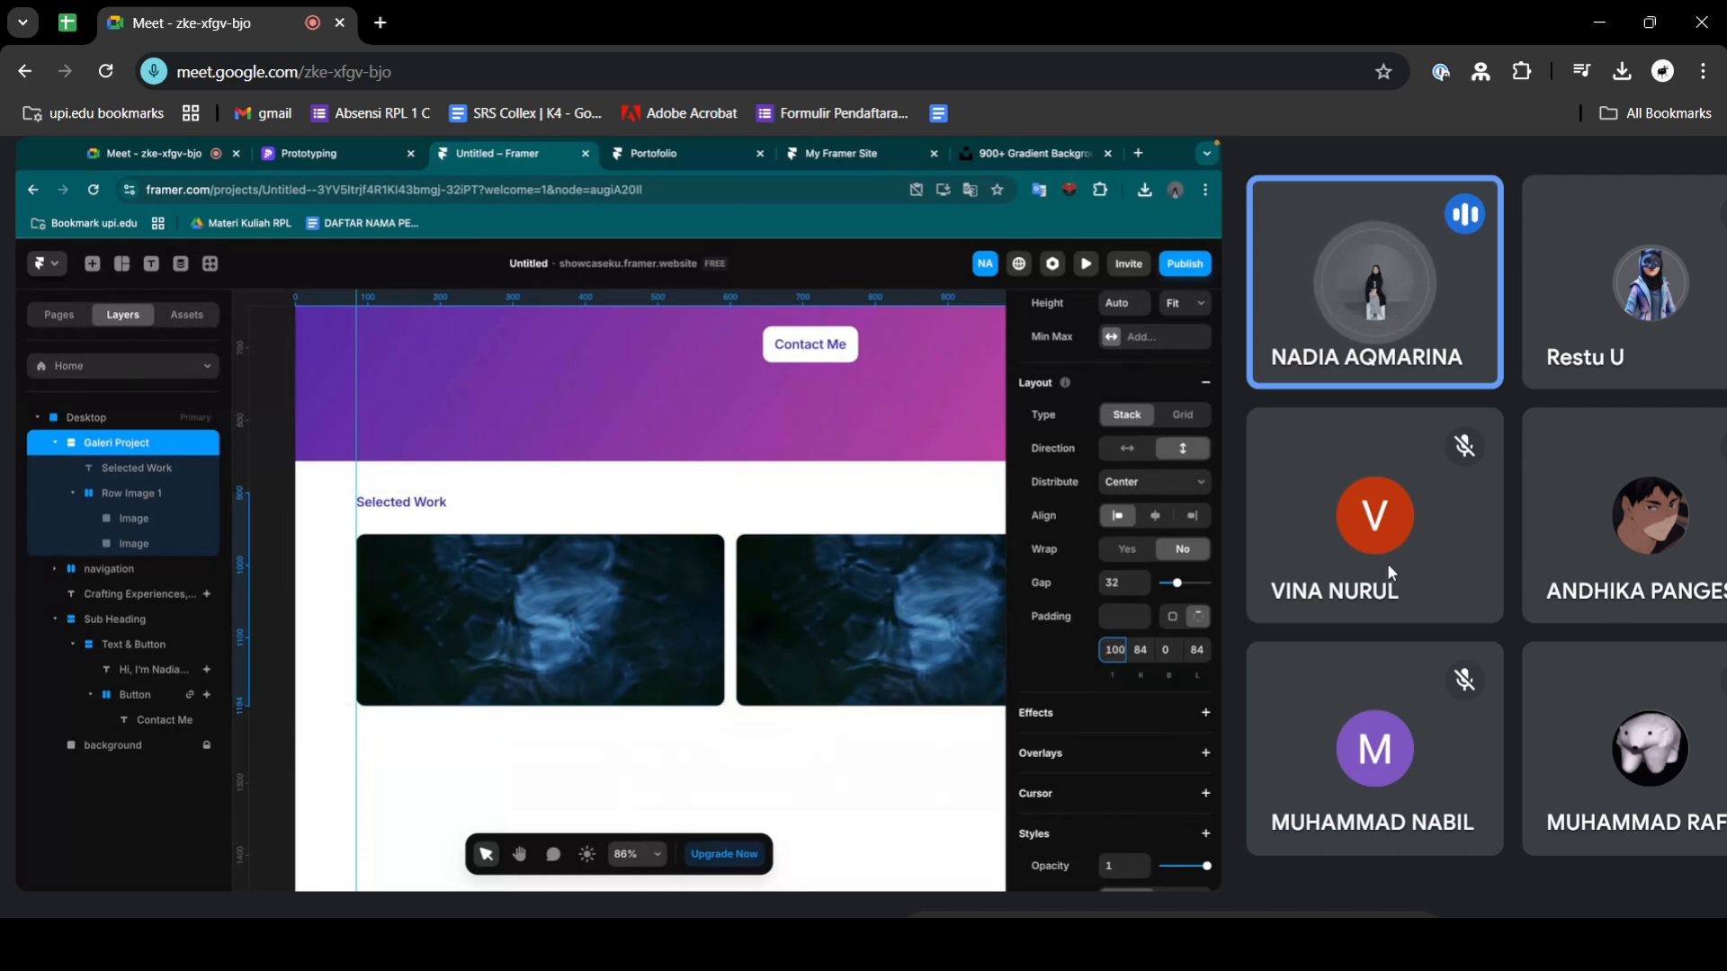
# - Switch the Galeri Project section's radius setting to individual corners in the shared Framer project
pyautogui.moveTo(891, 493)
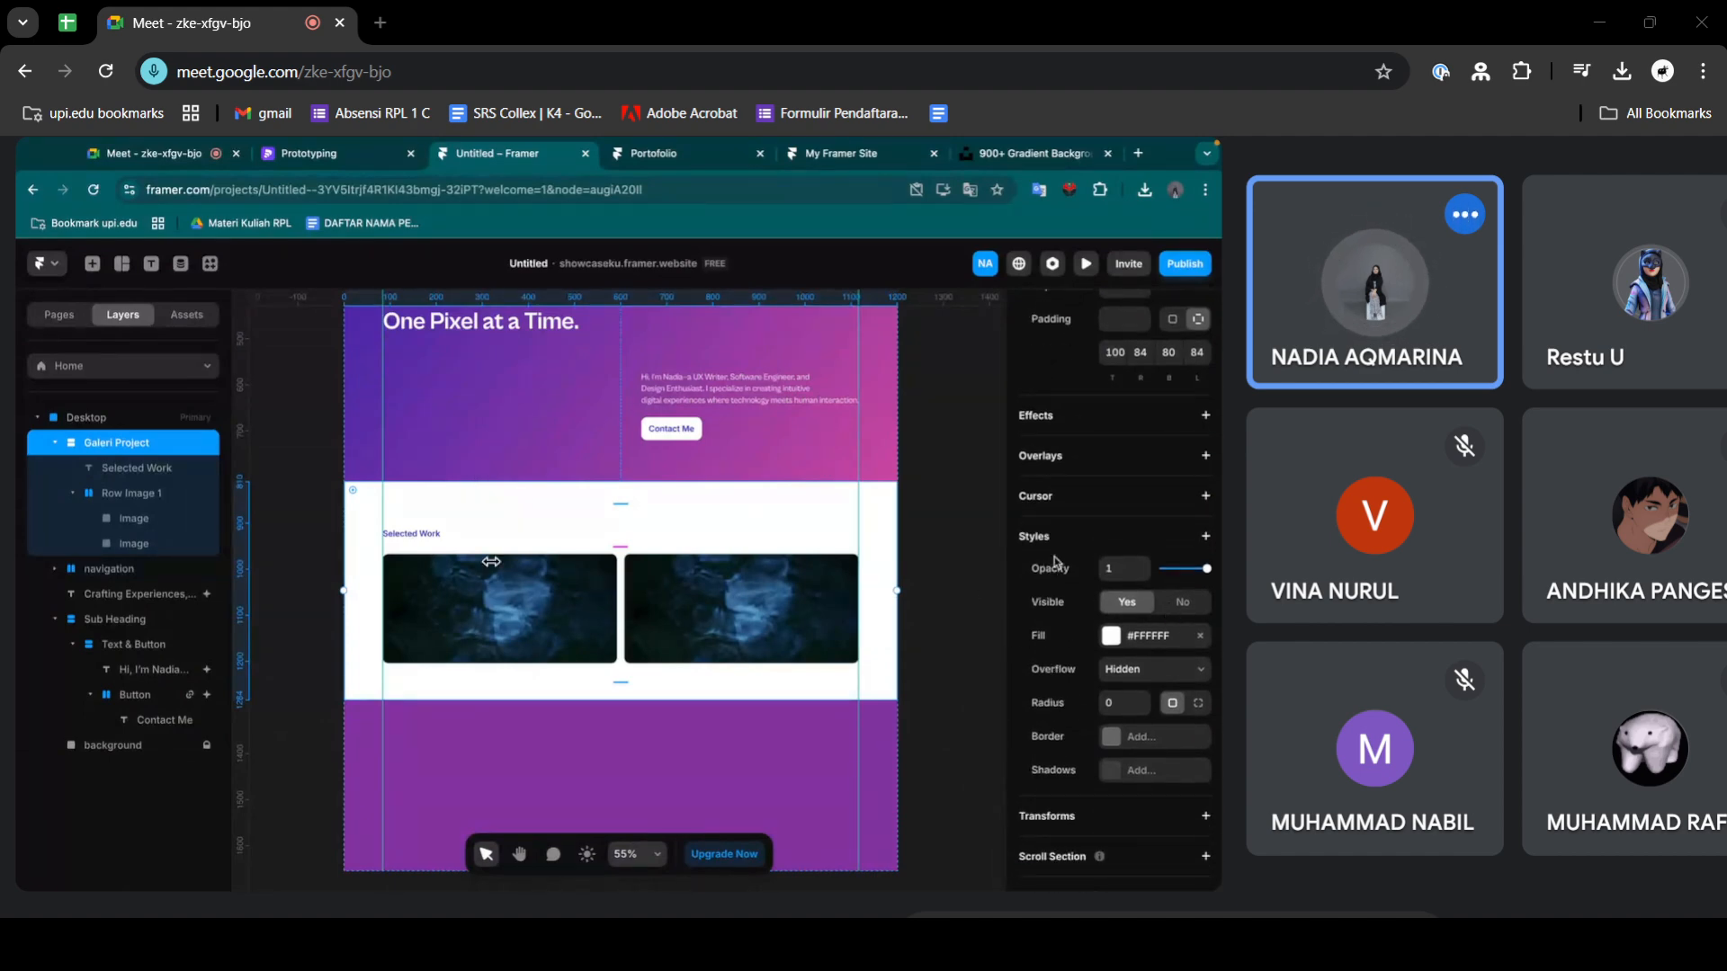
pyautogui.moveTo(885, 698)
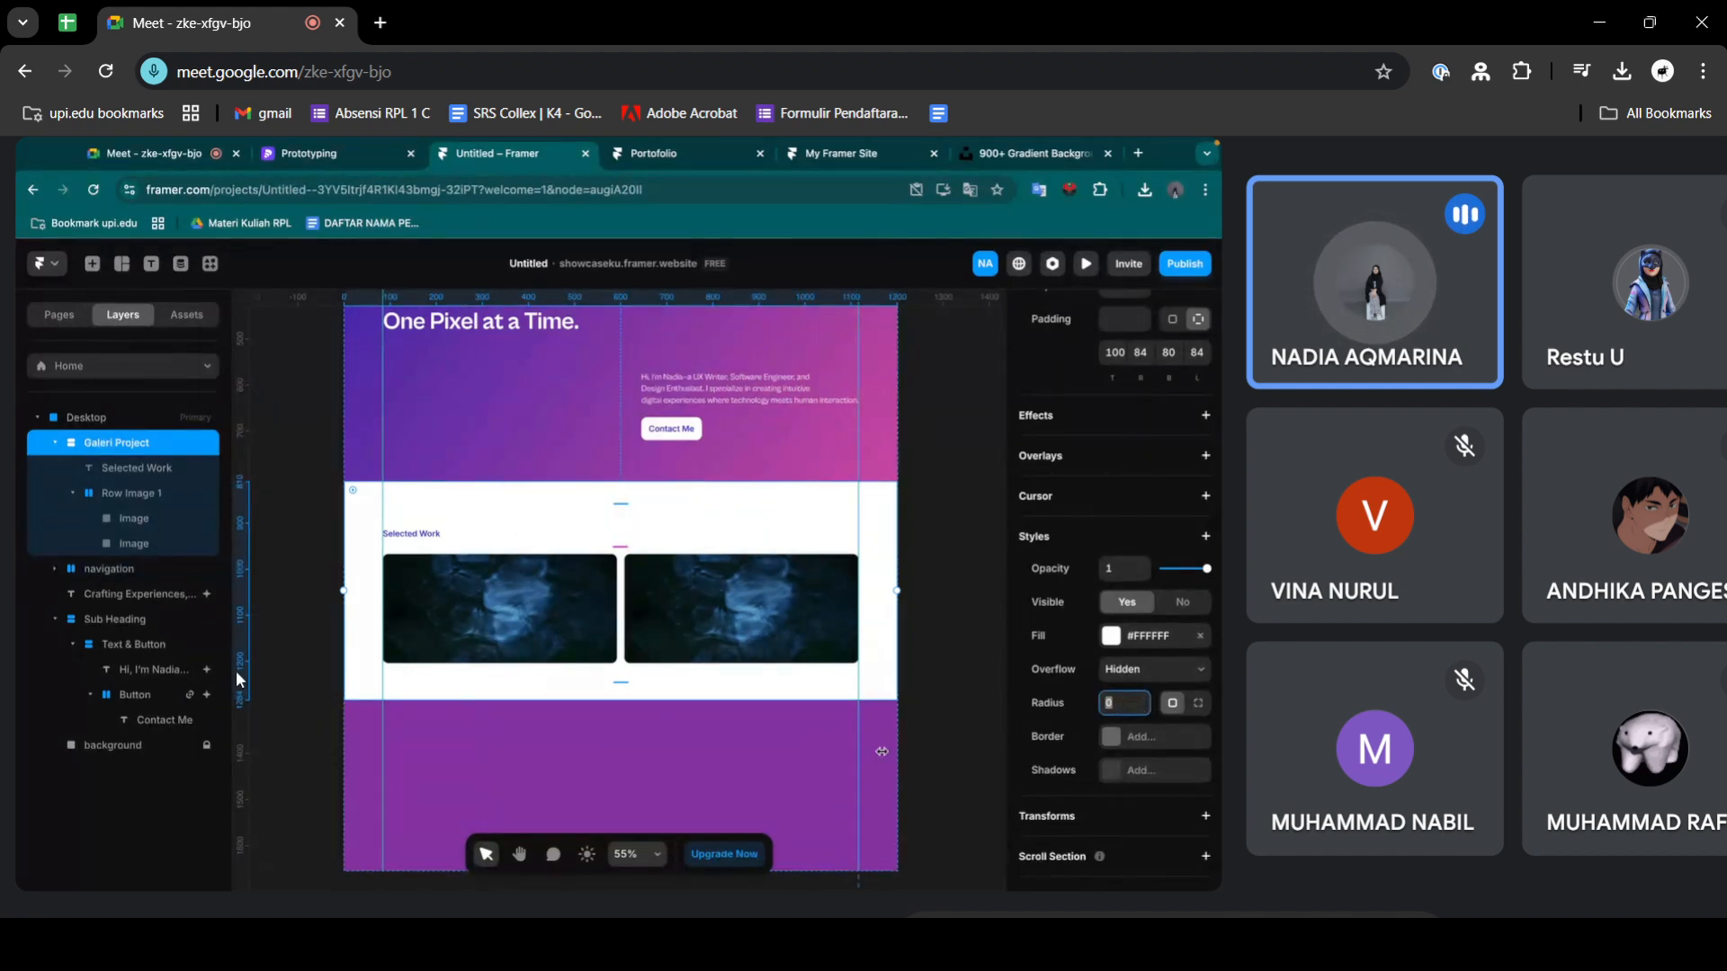
pyautogui.click(1199, 704)
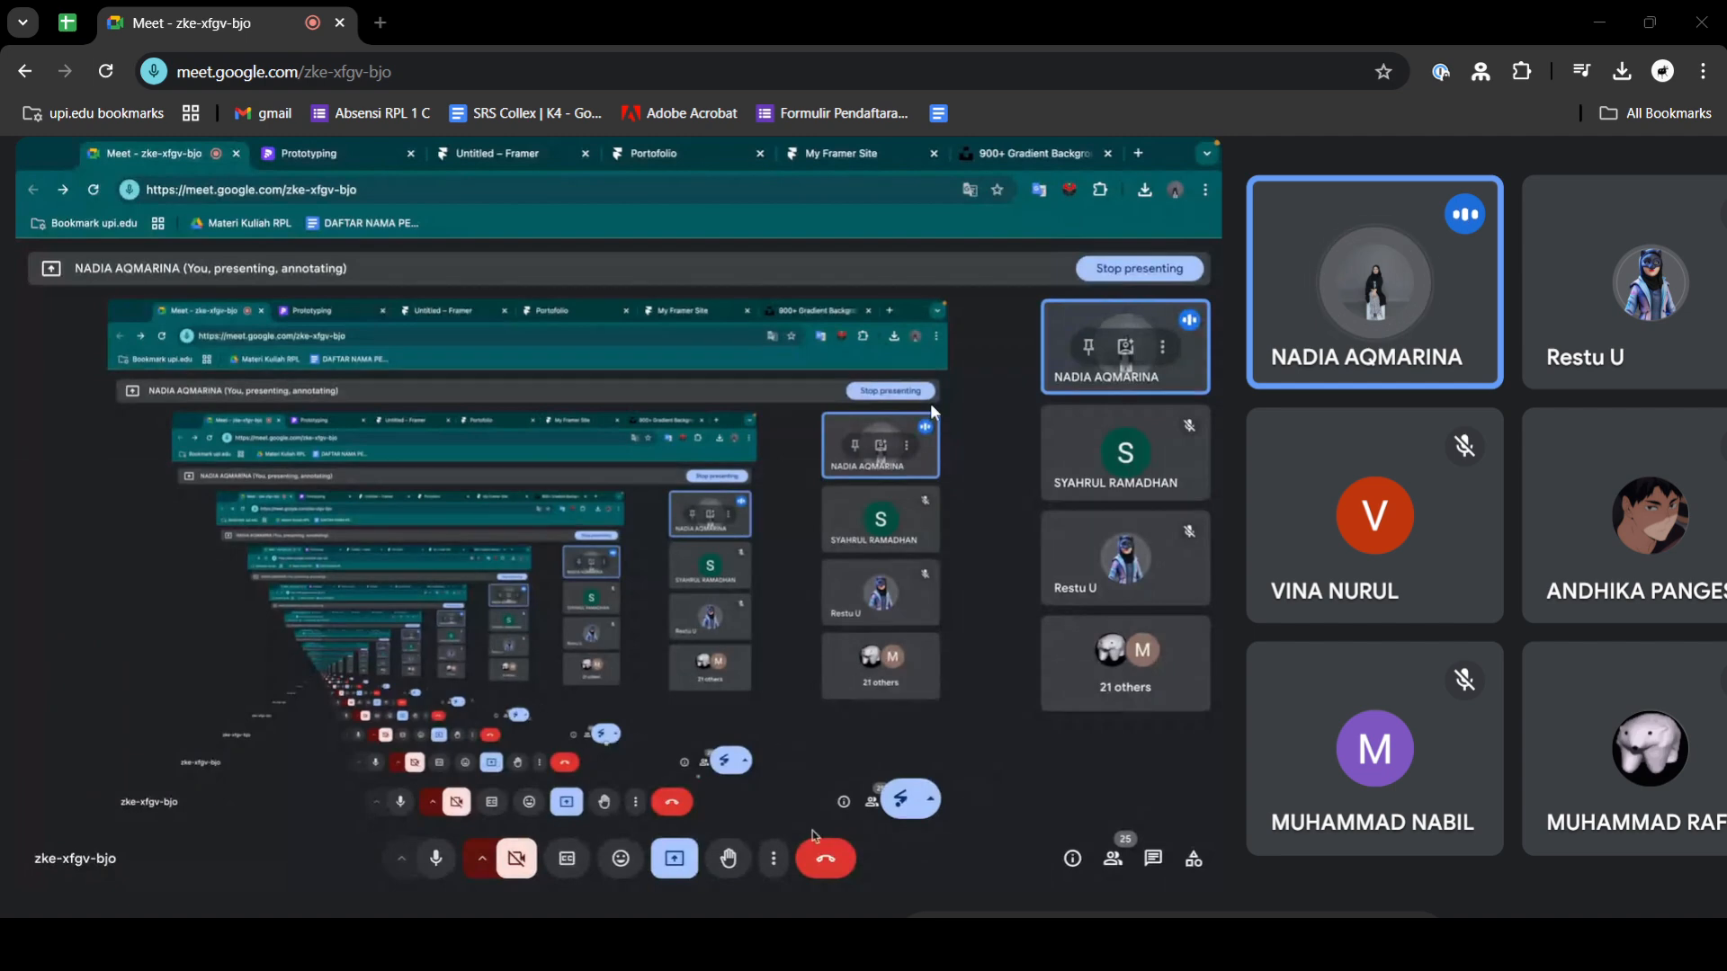
# - Mute the presenter's microphone in the call and bring up the Content Section slide of the Prototyping deck
pyautogui.click(437, 859)
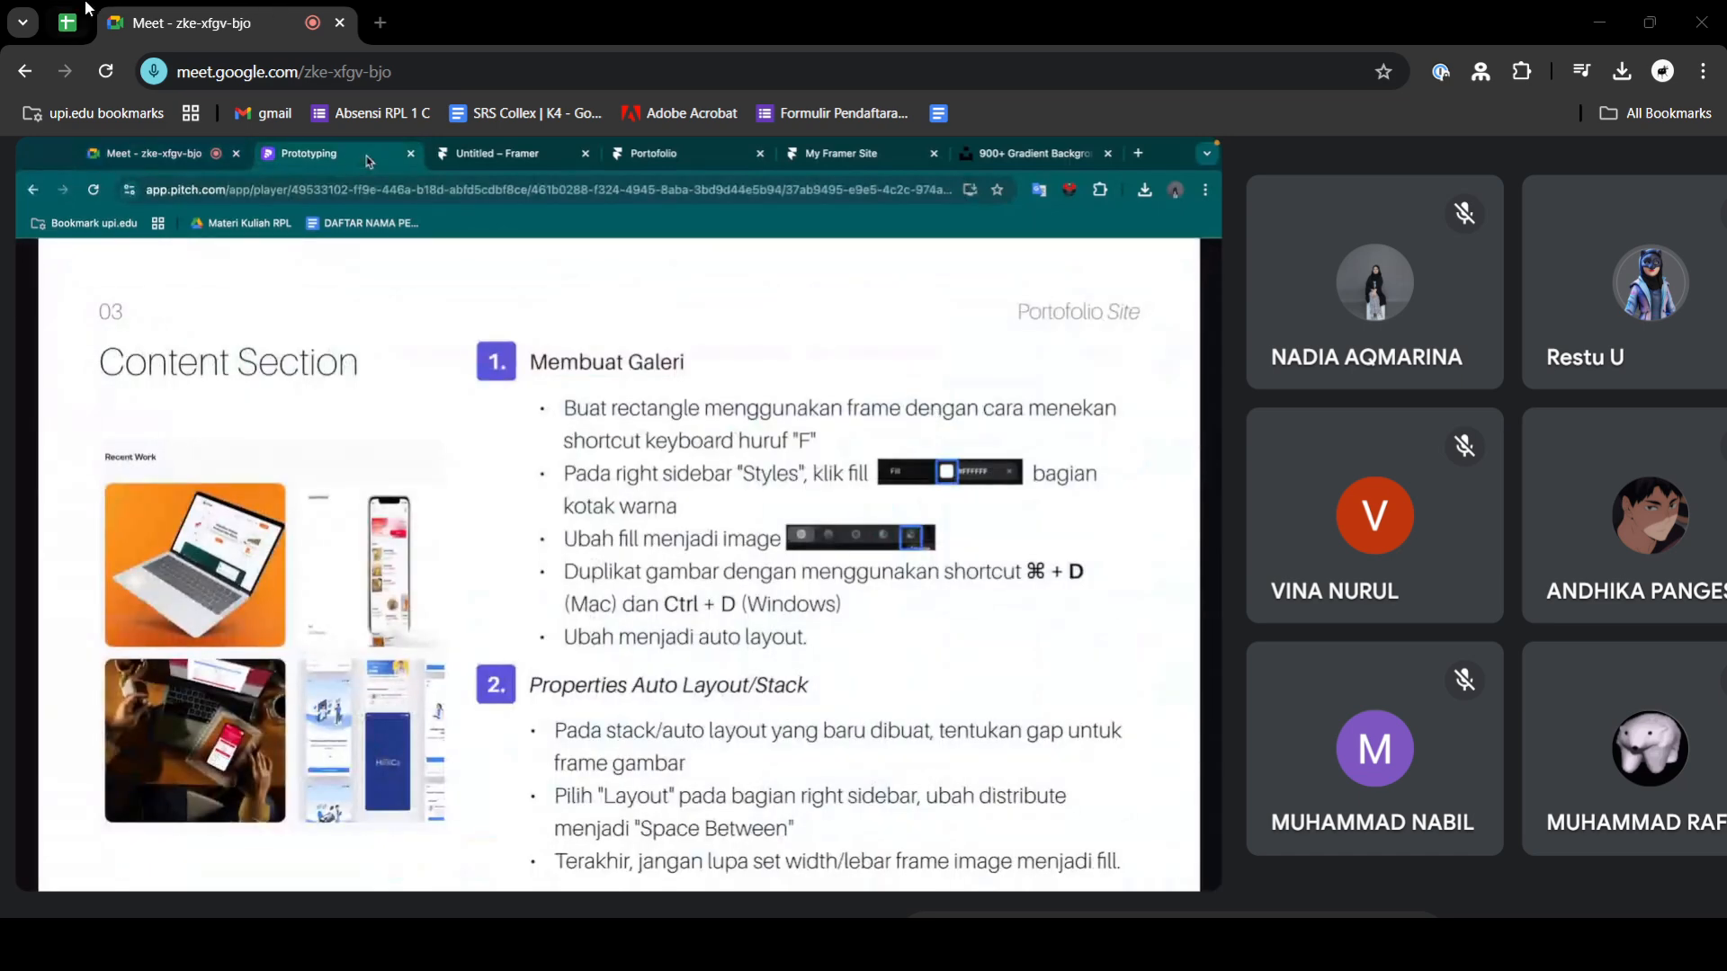
# - Look at the UI/UX Techcomfest Timeline sheet in Google Sheets and return to the Google Meet call
pyautogui.click(85, 9)
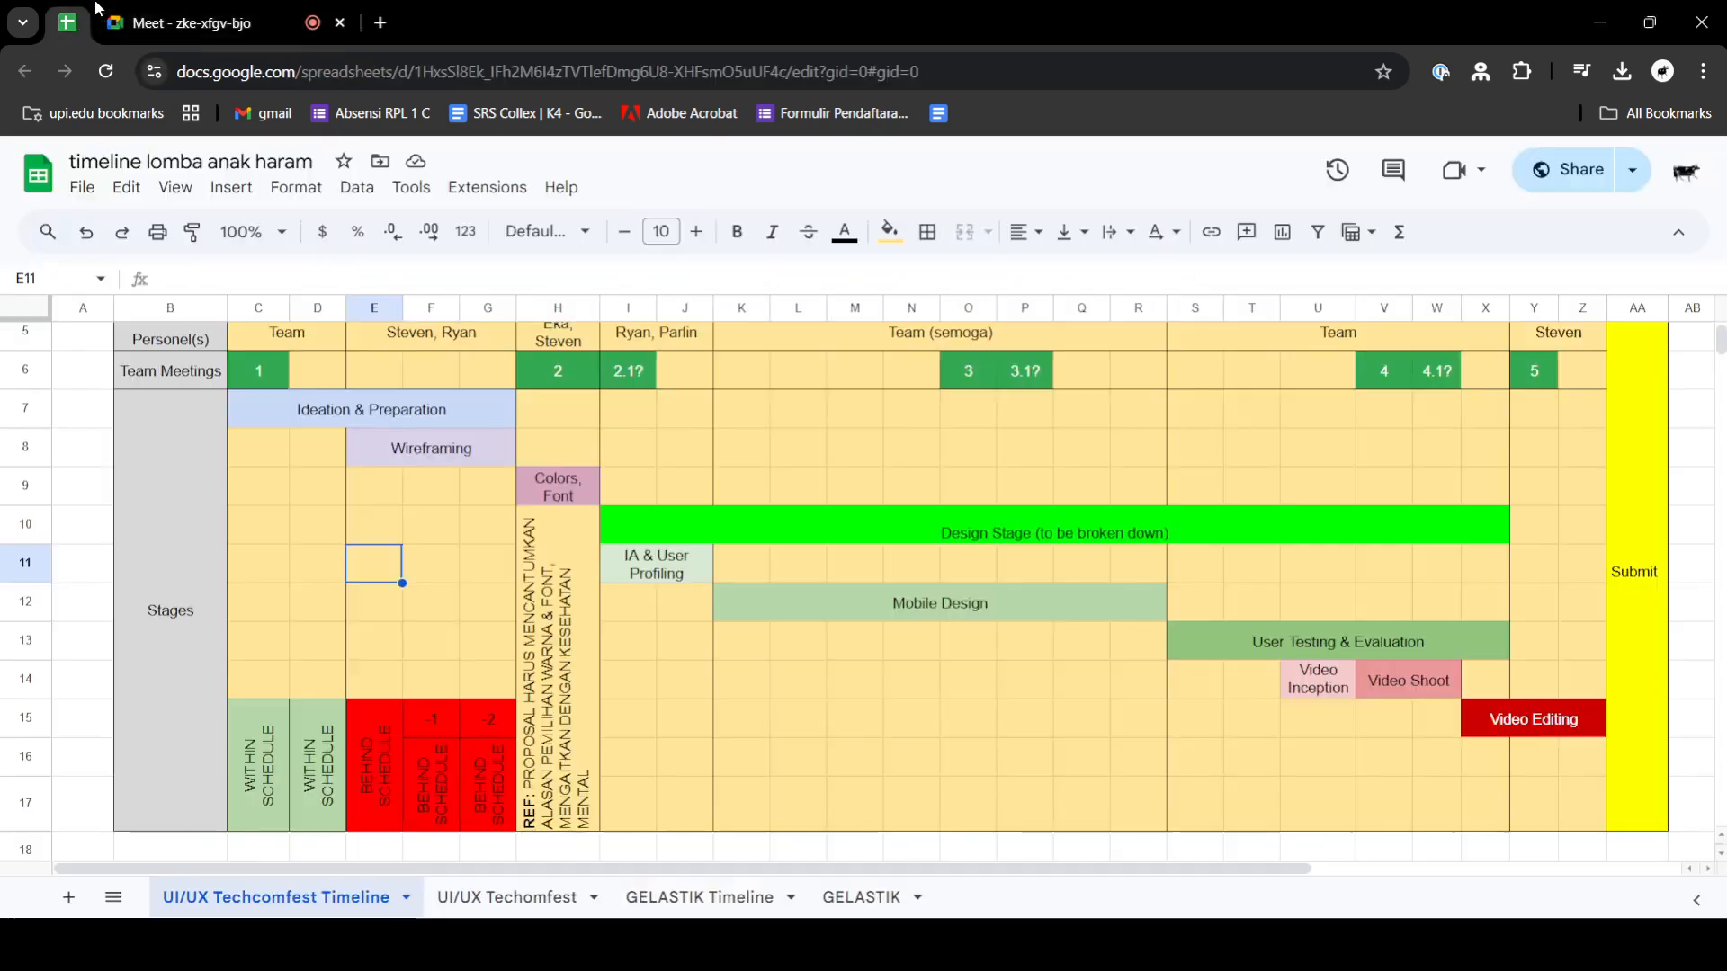
pyautogui.click(1660, 280)
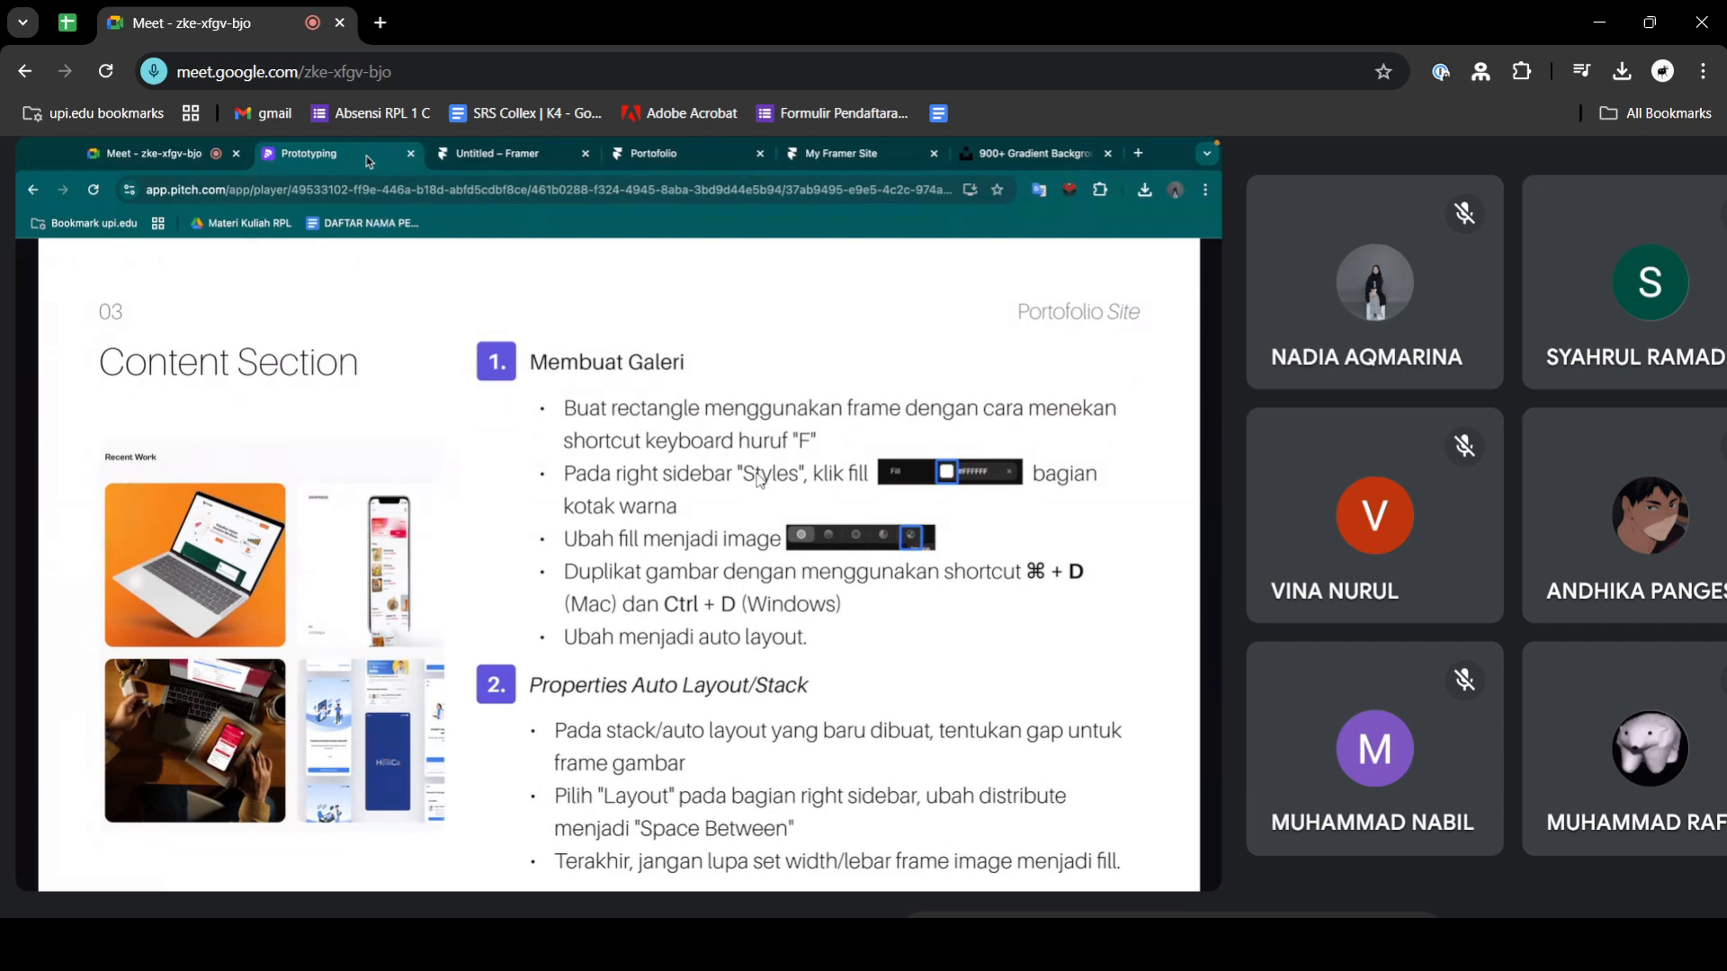
pyautogui.hotkey('alt', 'Tab')
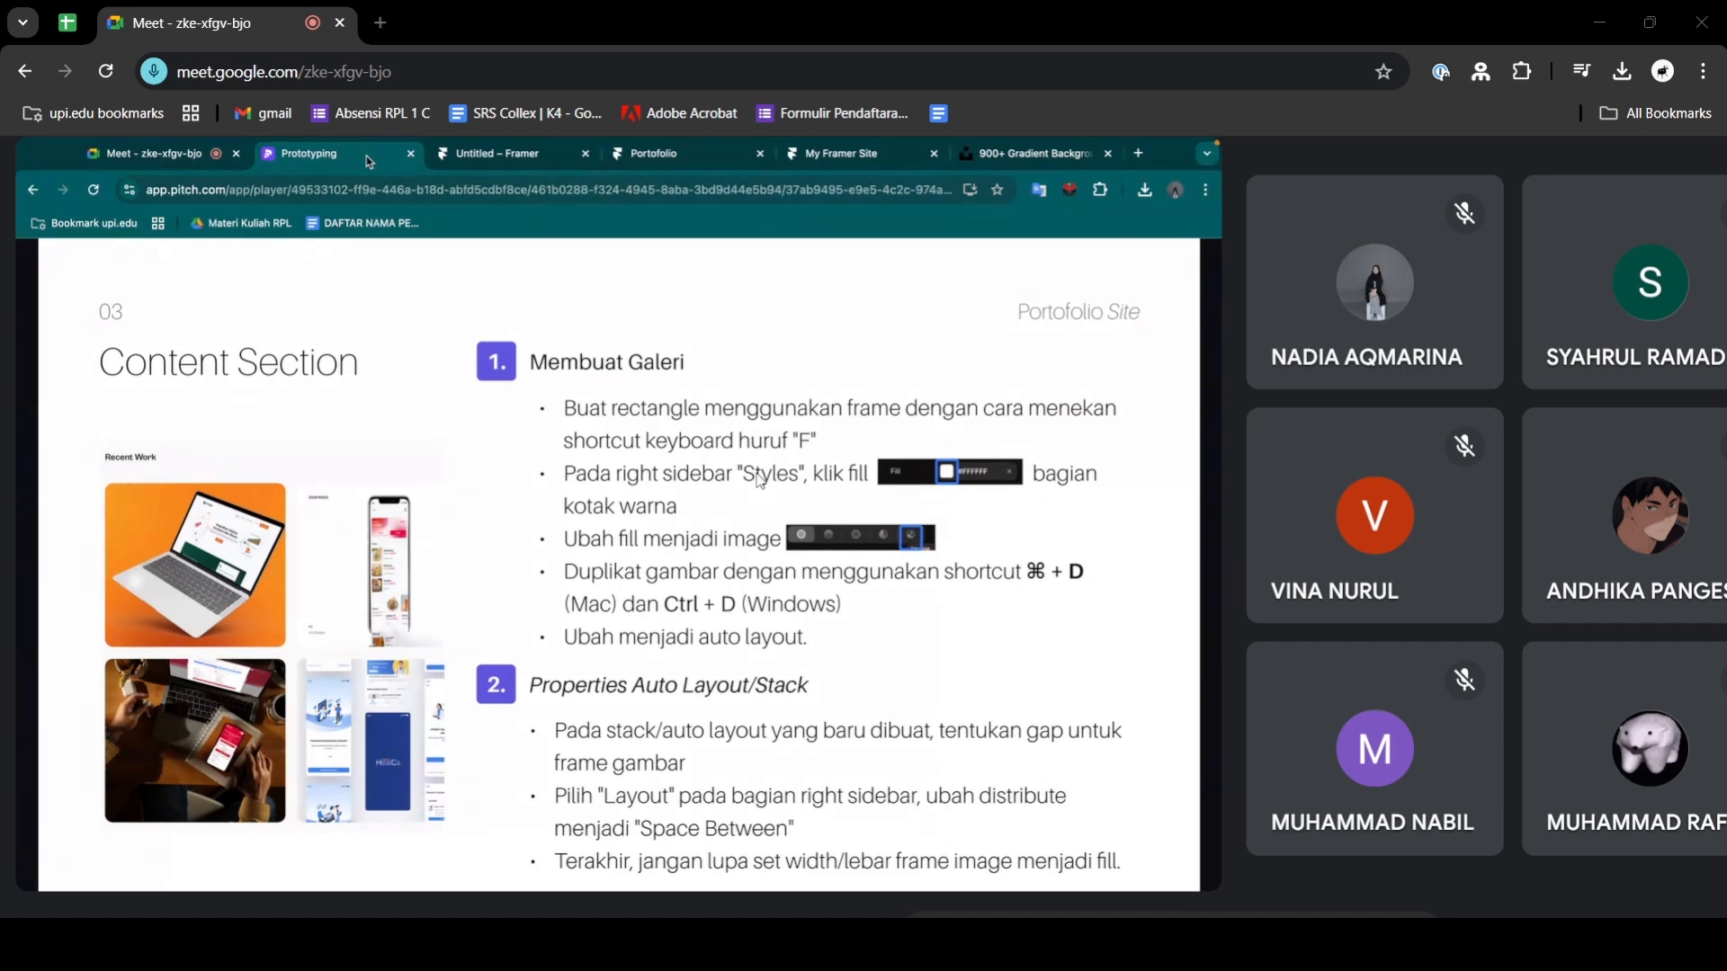
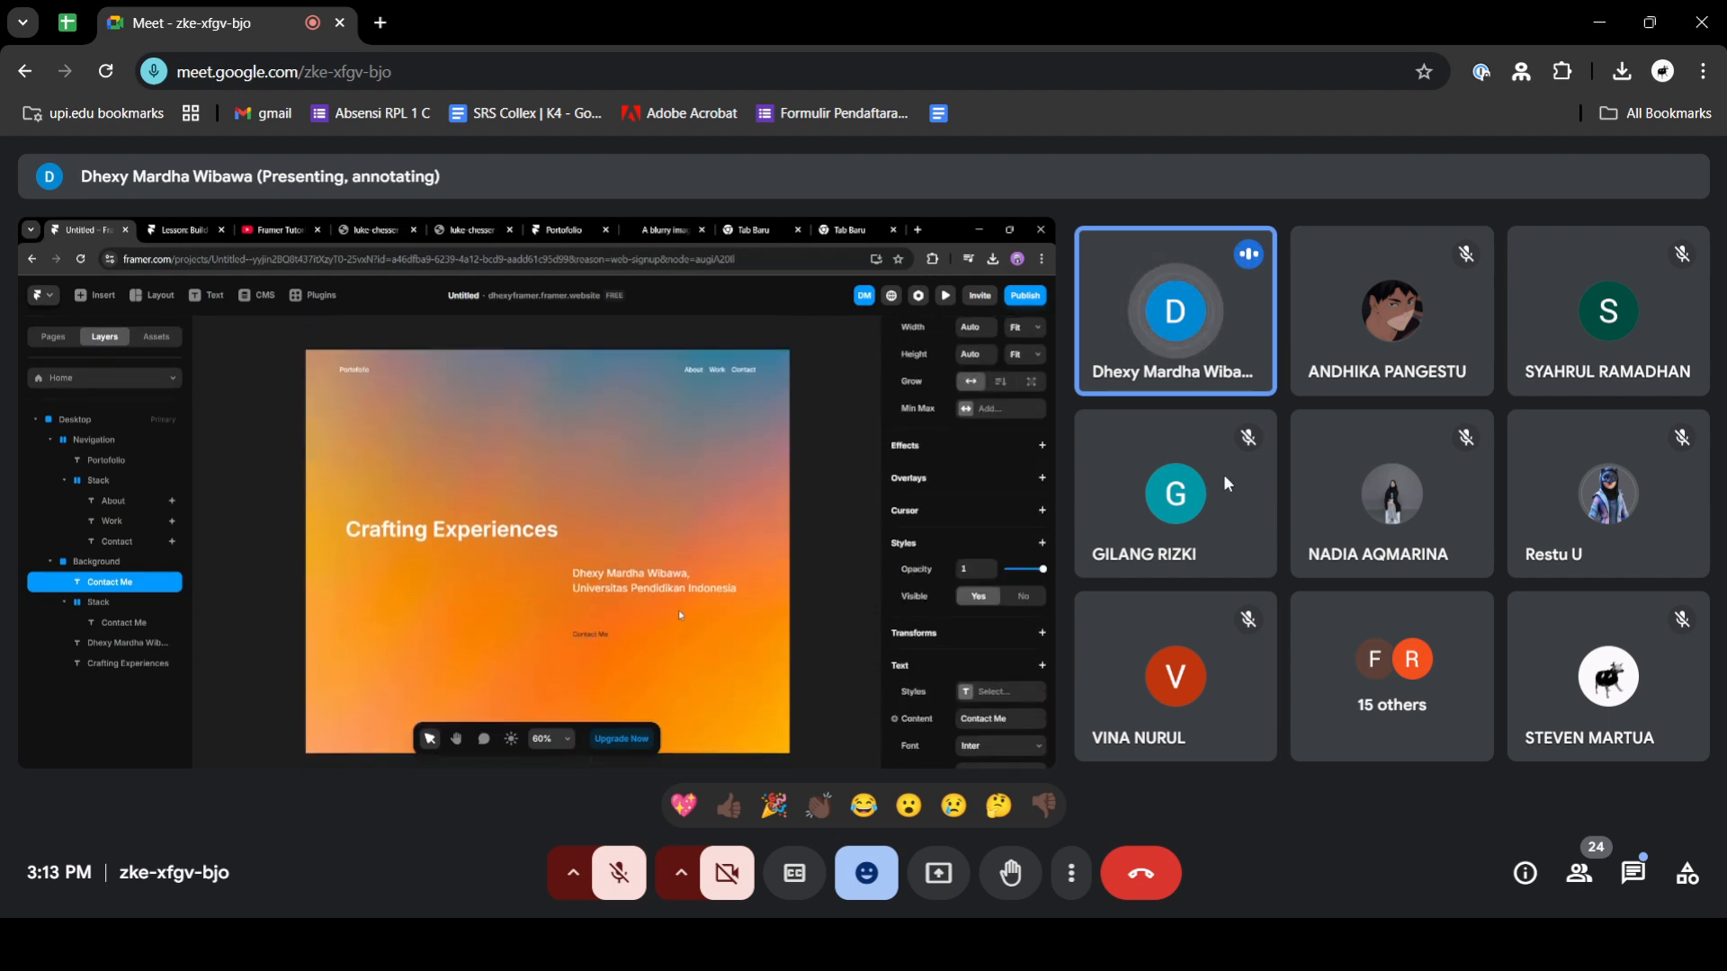
# - Check the unread in-call messages and close the chat again
pyautogui.moveTo(1226, 487)
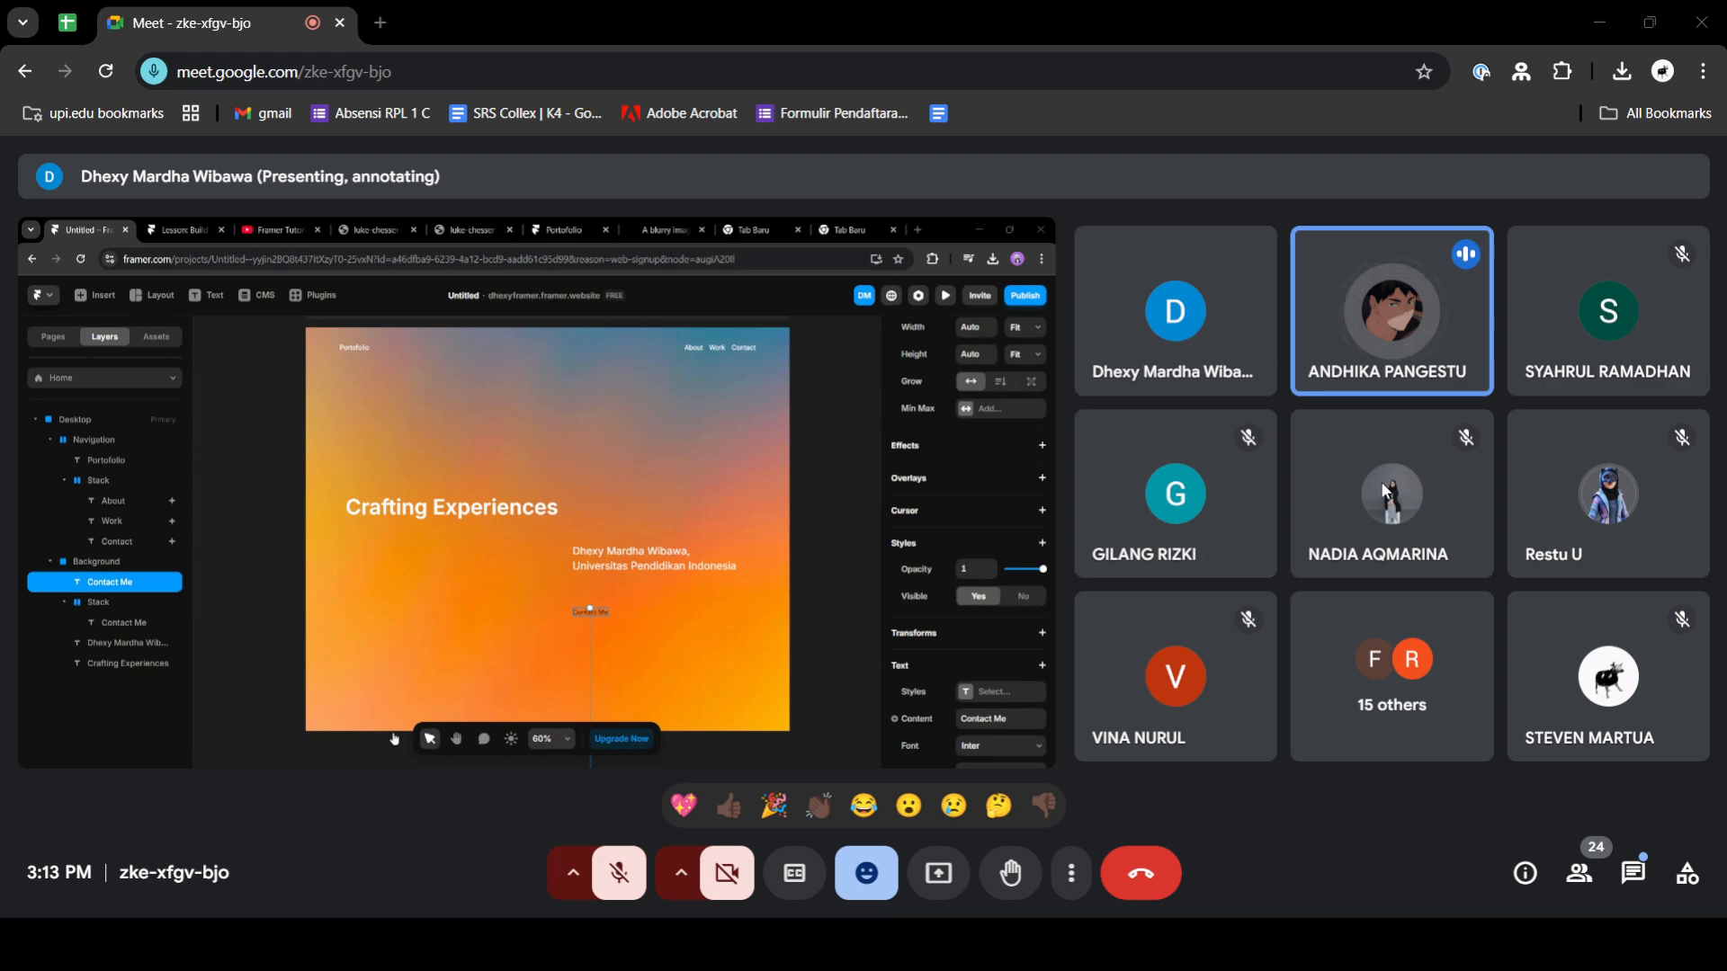
pyautogui.moveTo(1380, 482)
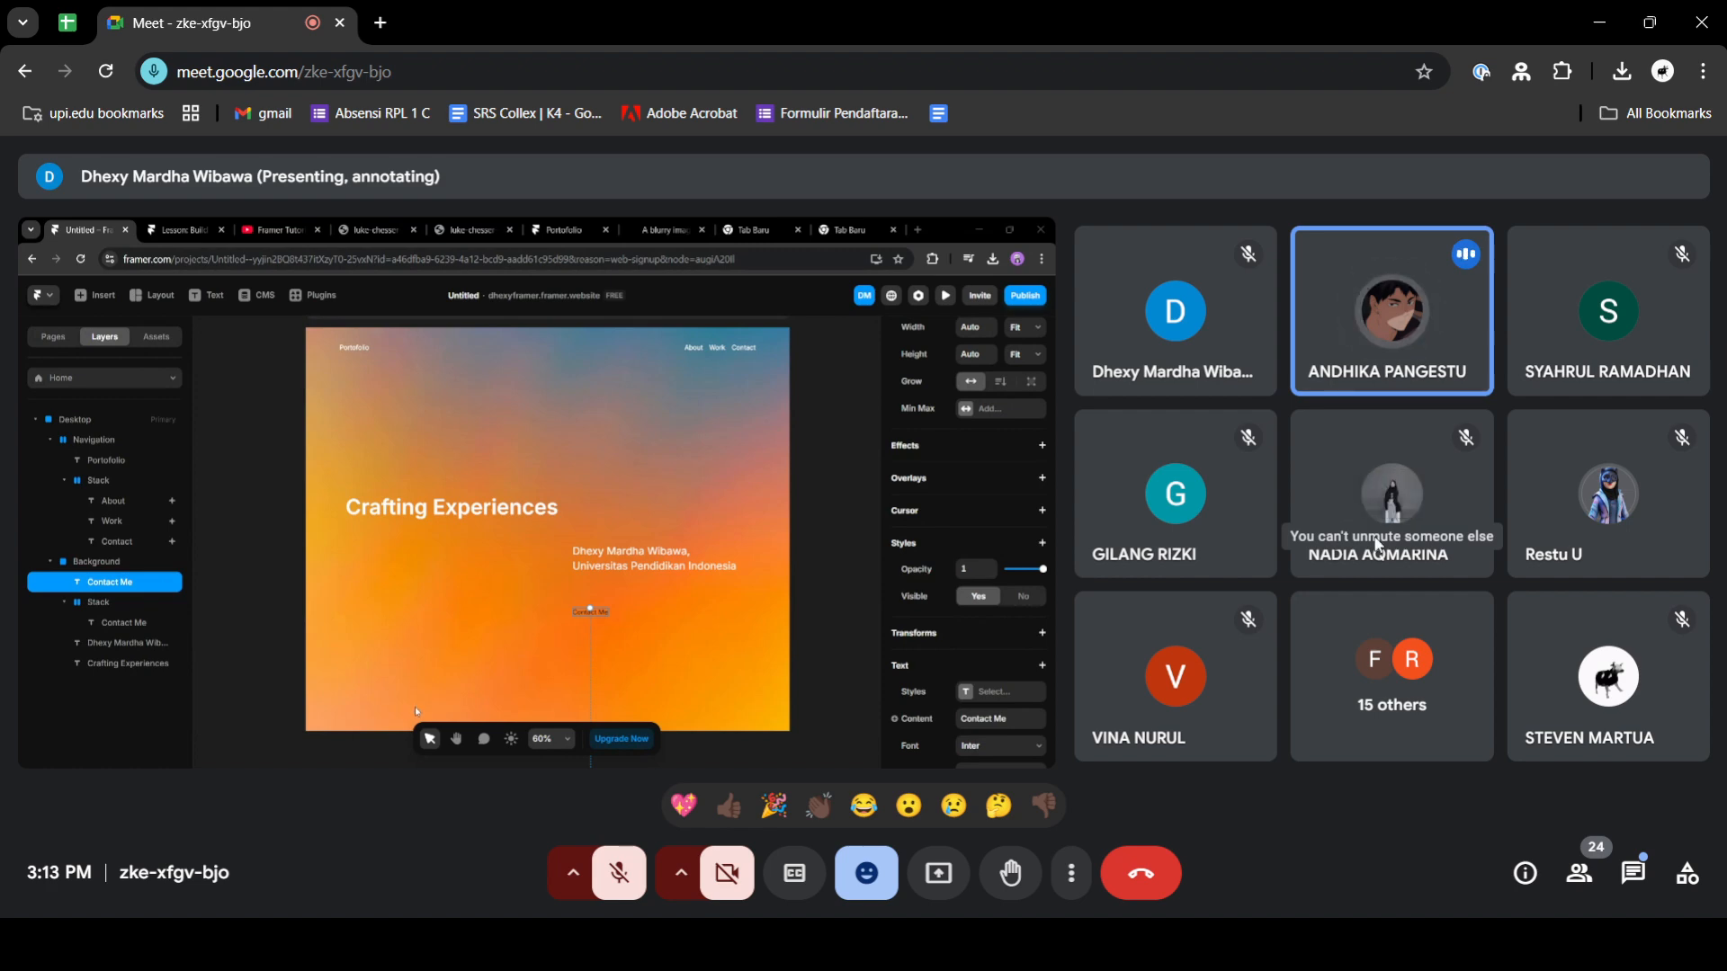
pyautogui.click(1635, 879)
pyautogui.click(1636, 878)
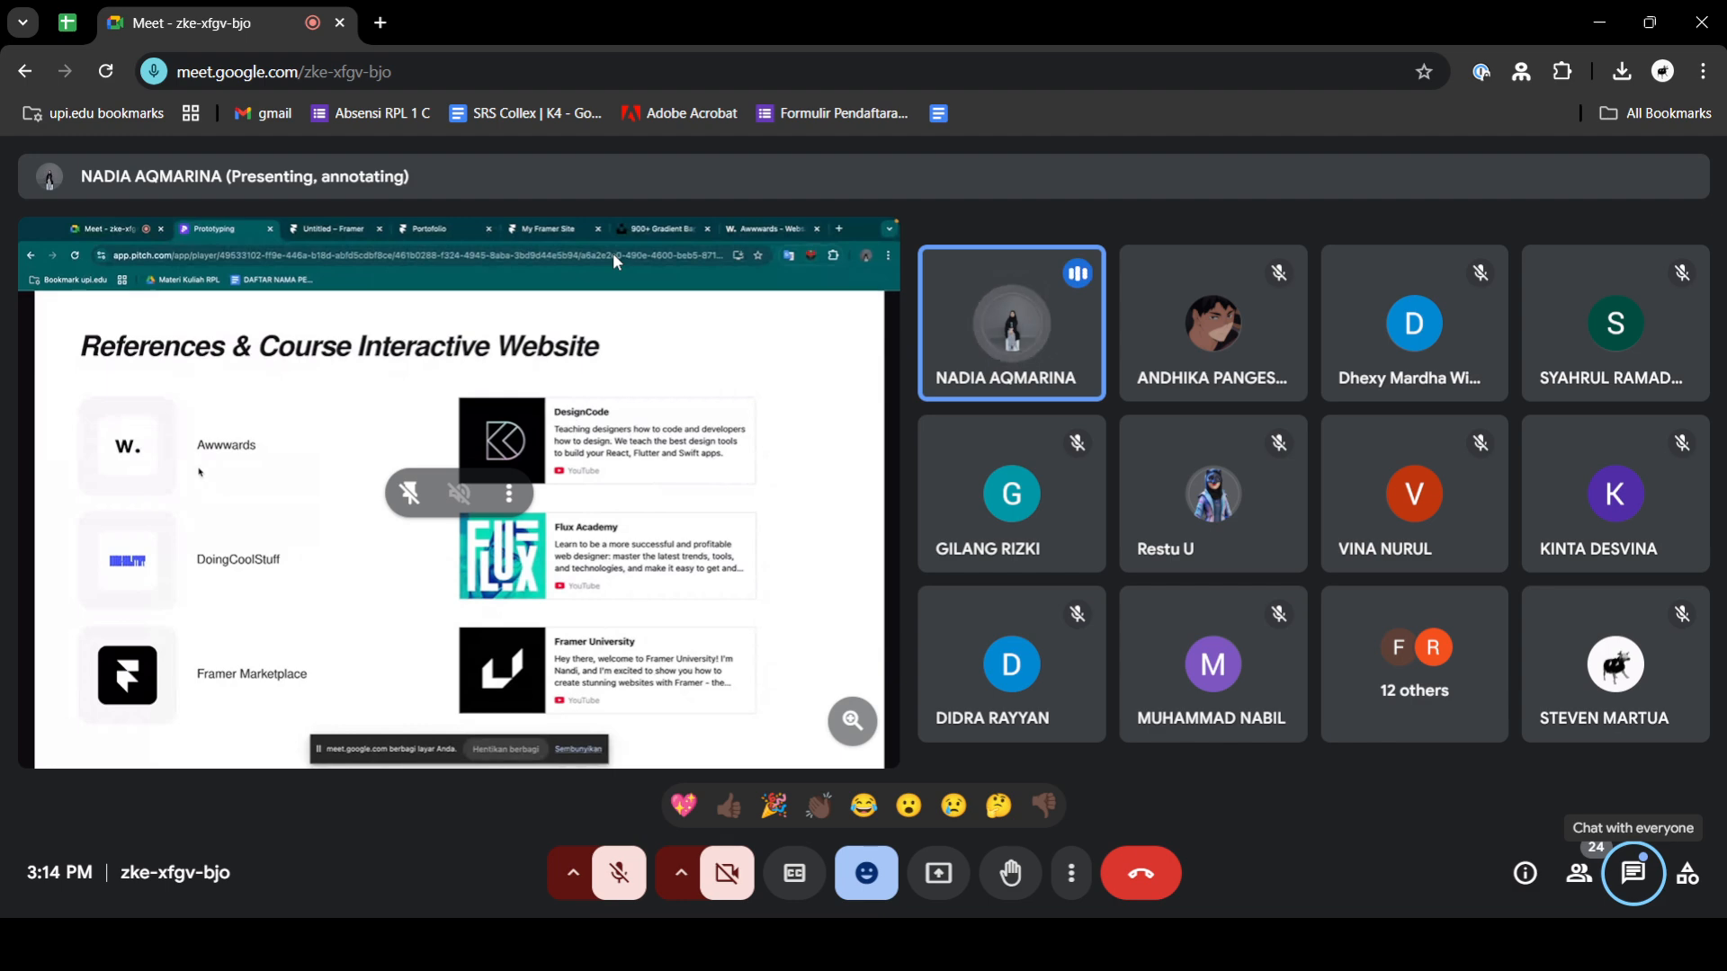
pyautogui.hotkey('alt', 'Tab')
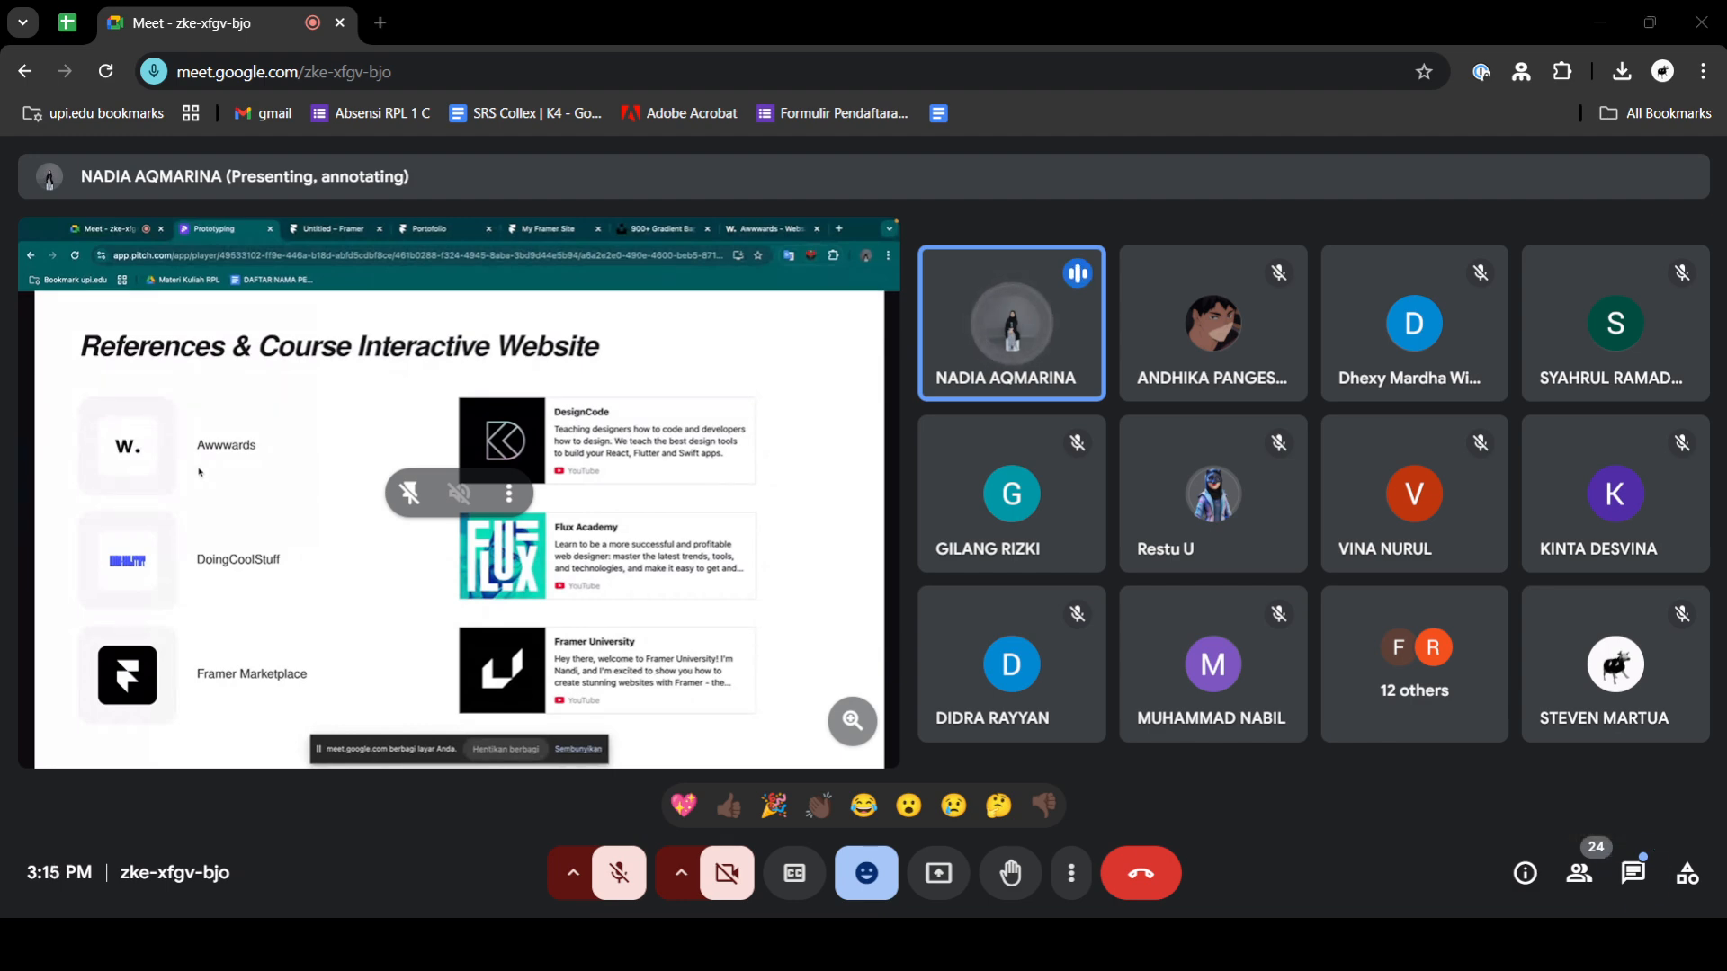
pyautogui.hotkey('alt', 'Tab')
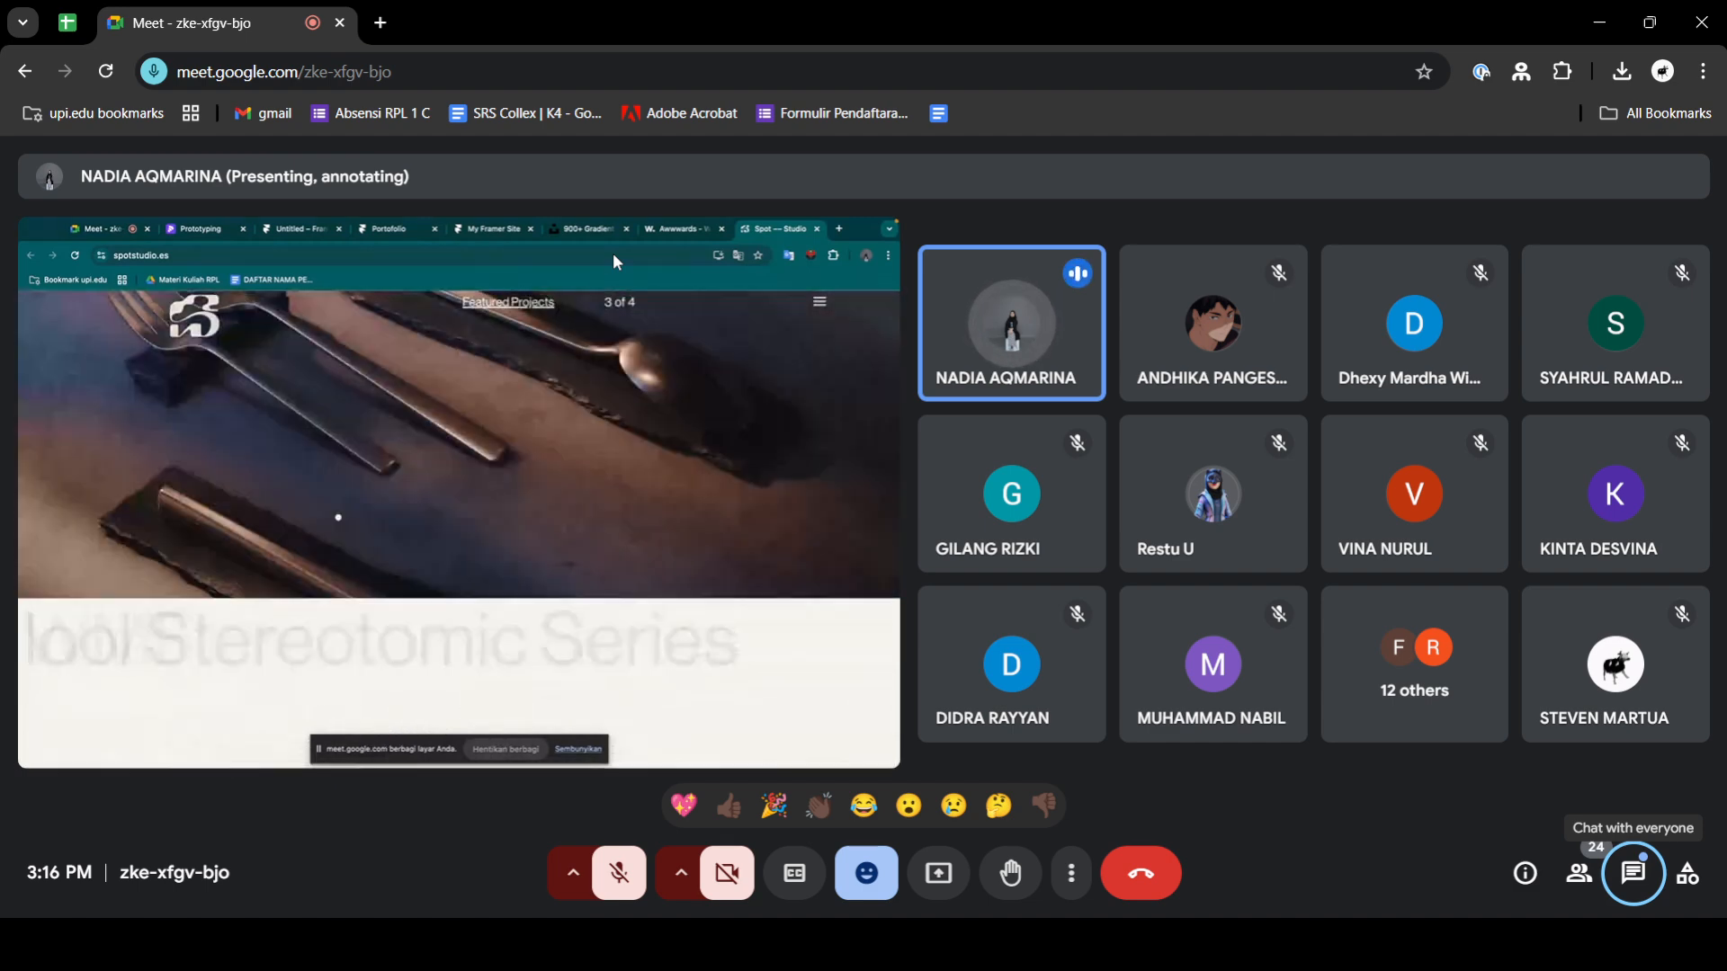
pyautogui.click(346, 944)
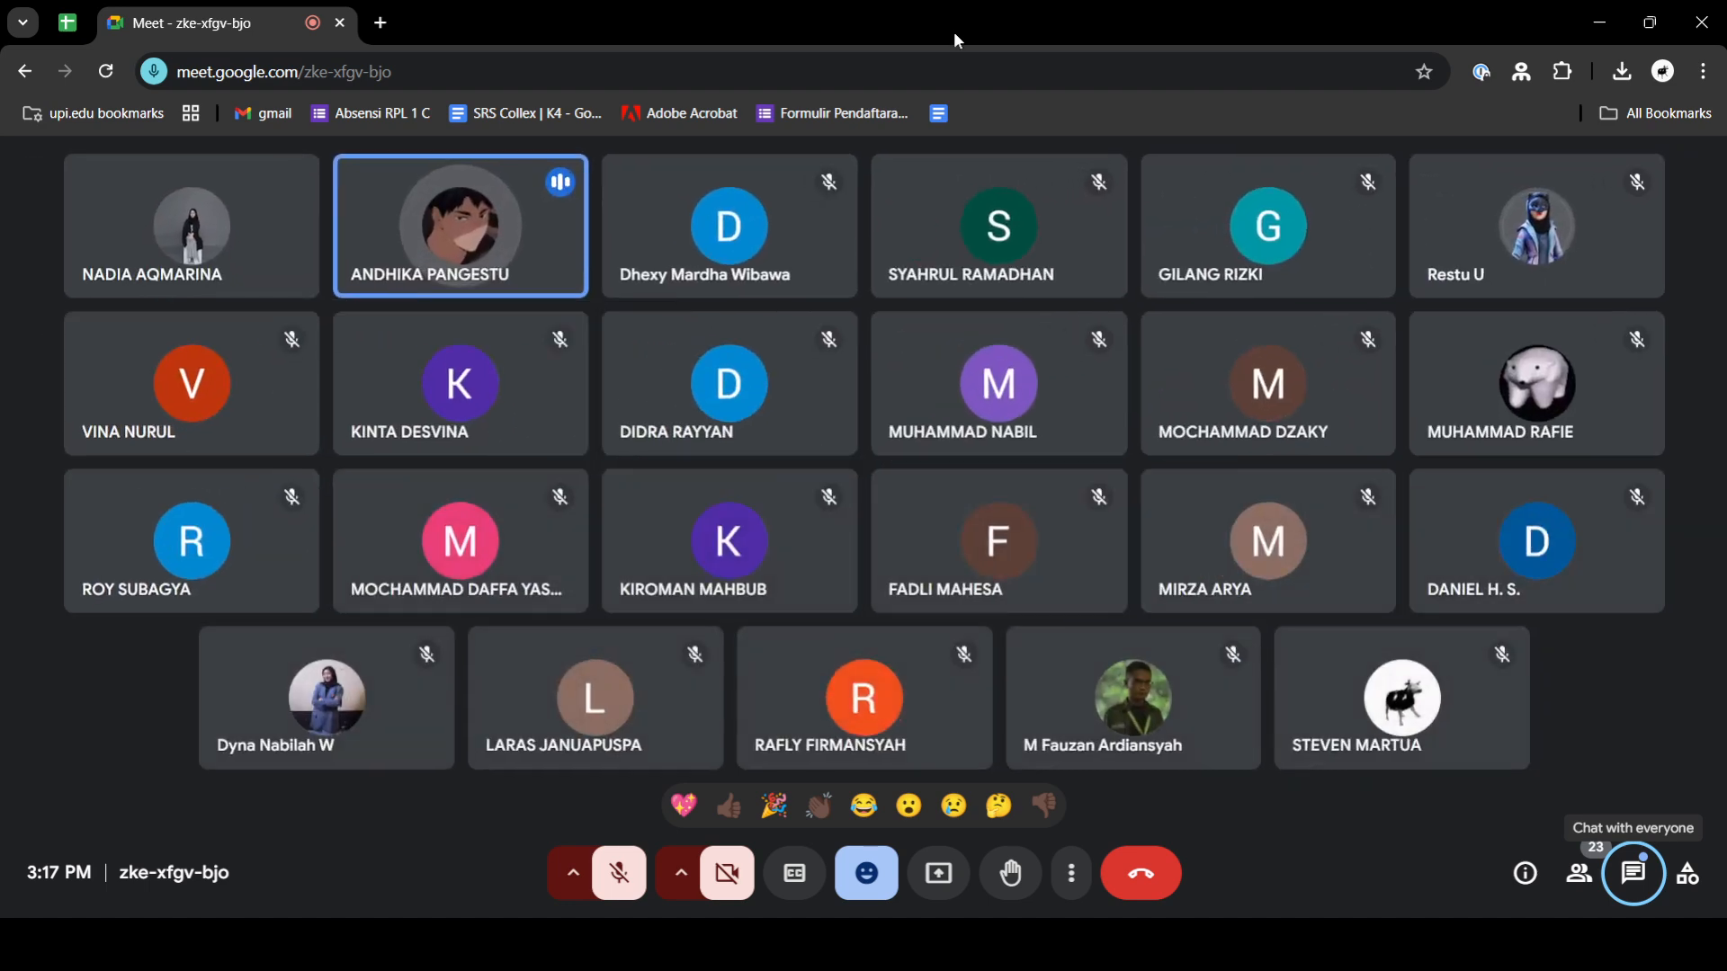
pyautogui.click(713, 945)
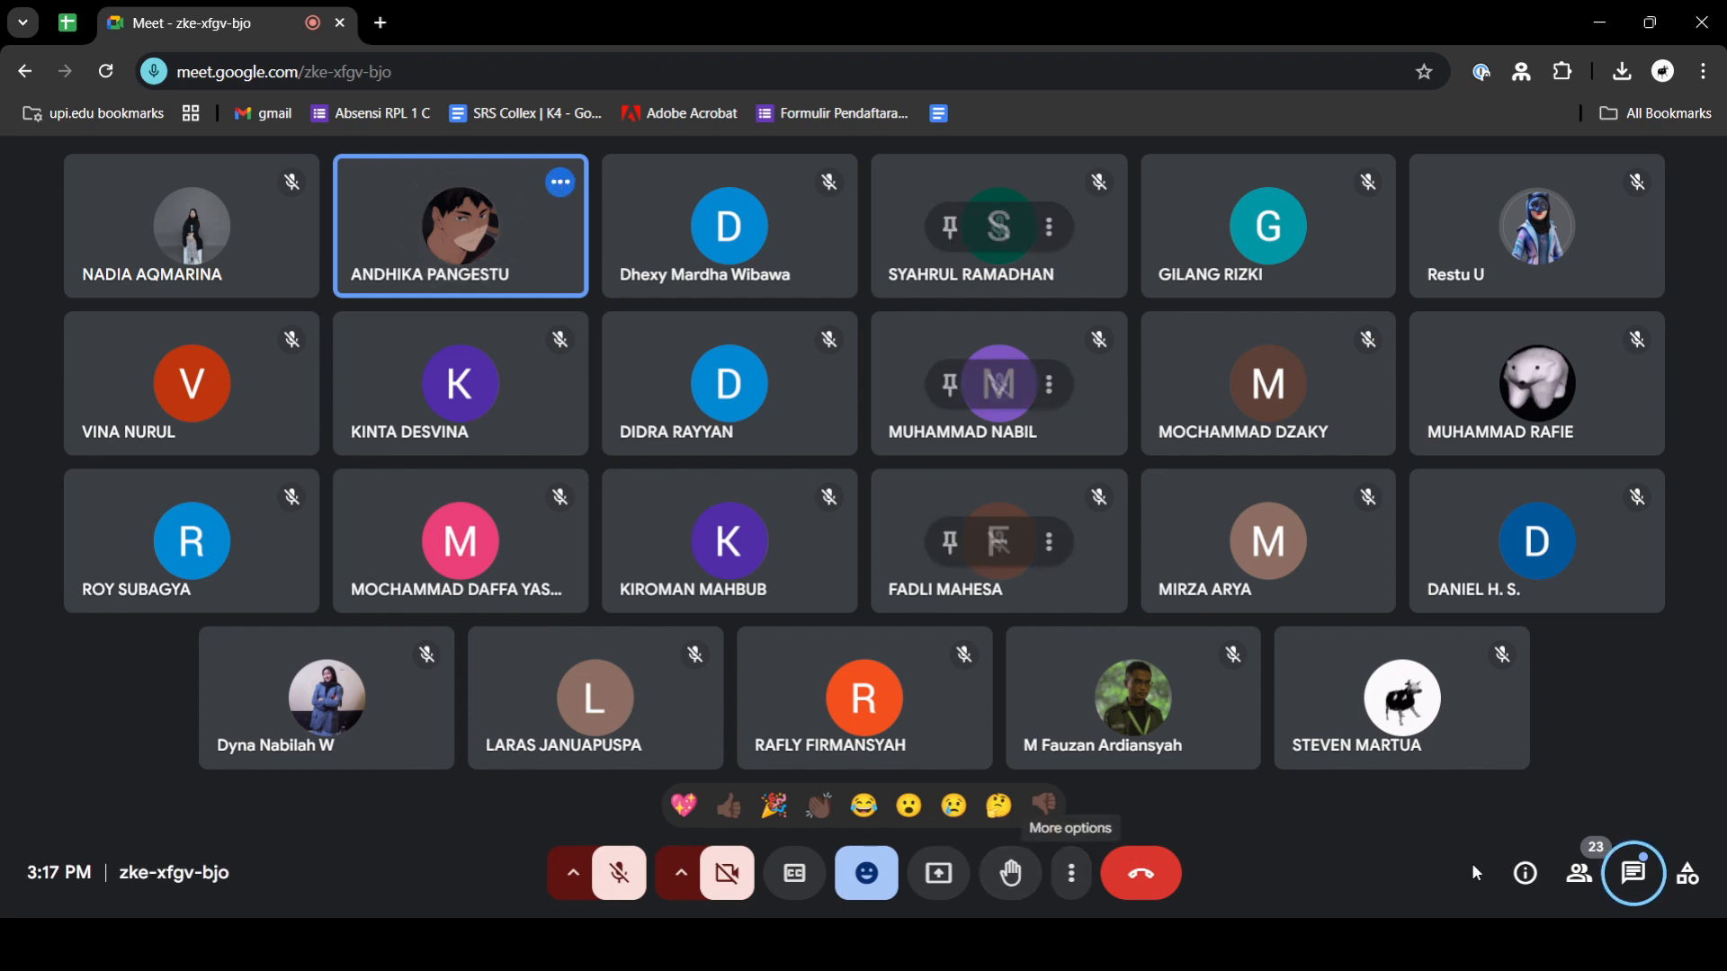
# - Send the in-call message "sekarangg" to everyone and close the chat
pyautogui.click(1634, 869)
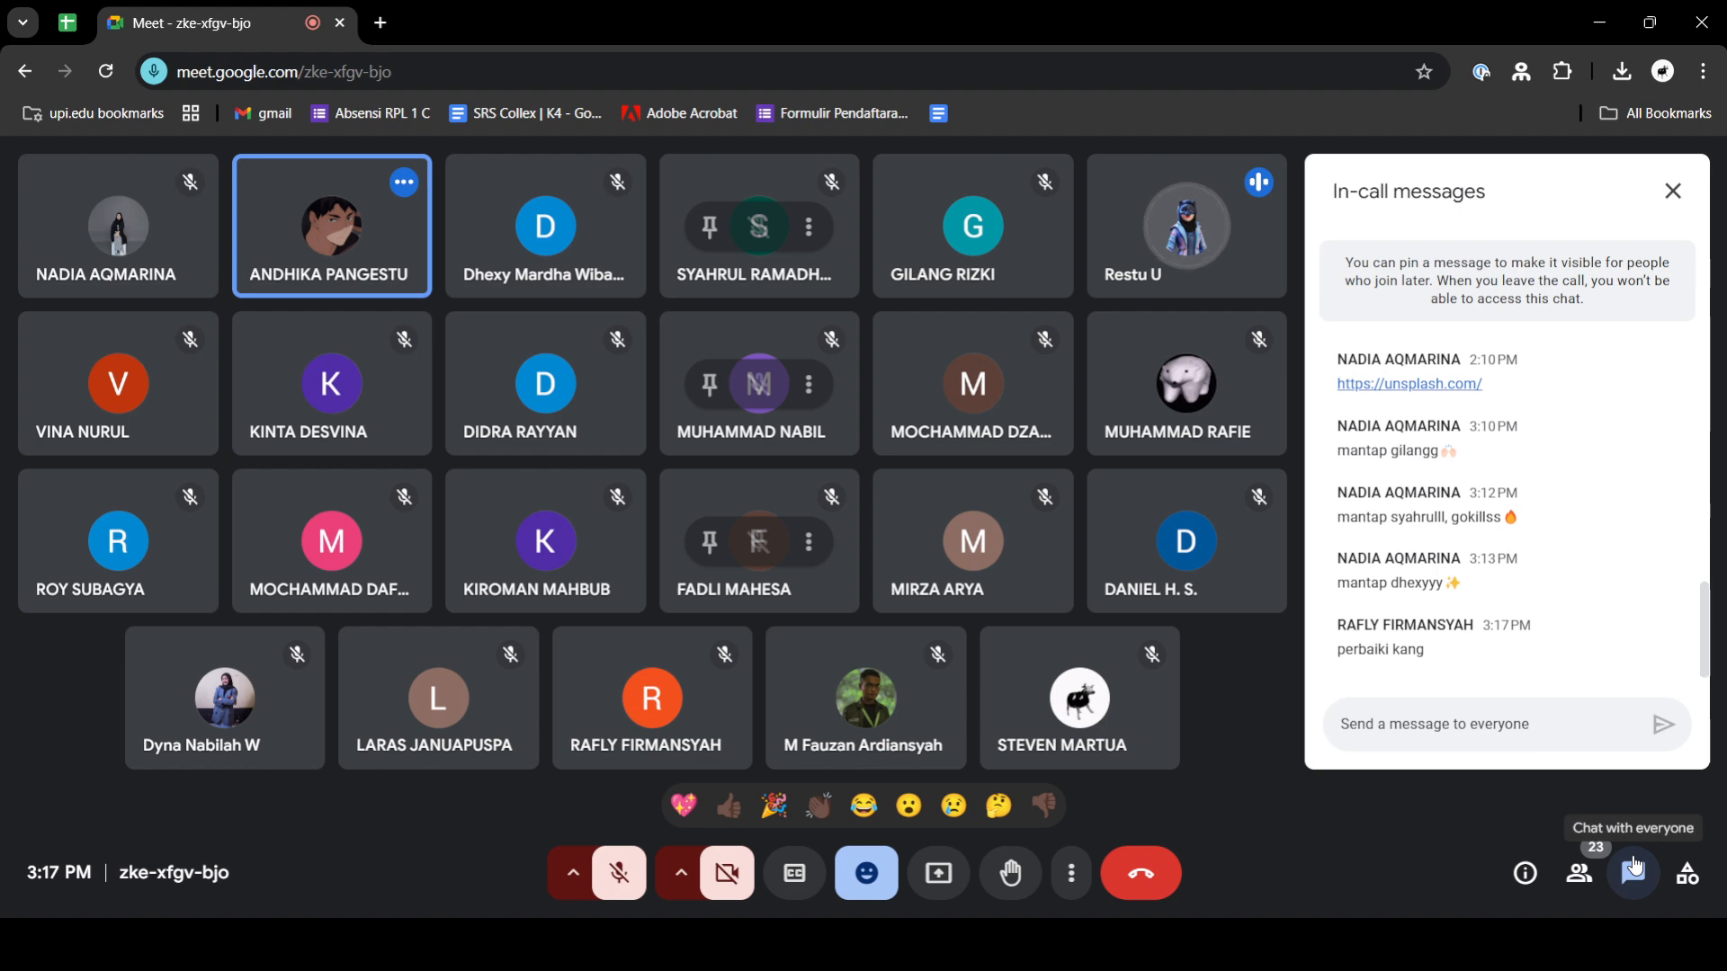
pyautogui.click(1634, 869)
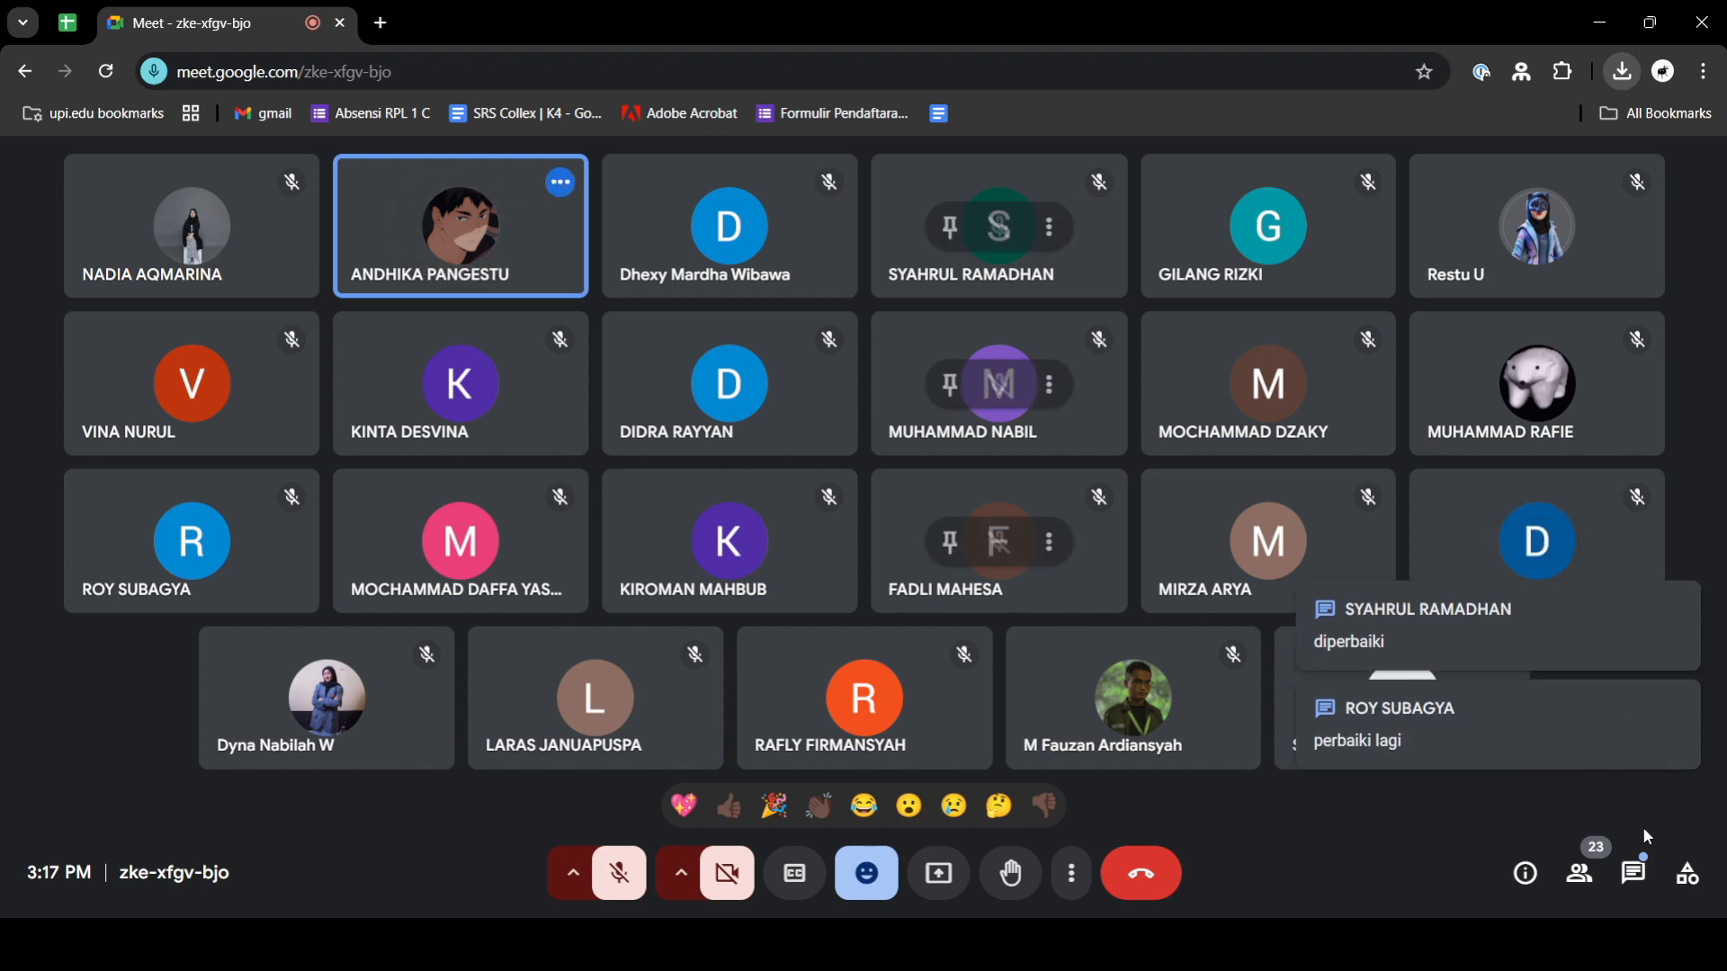
pyautogui.click(1632, 872)
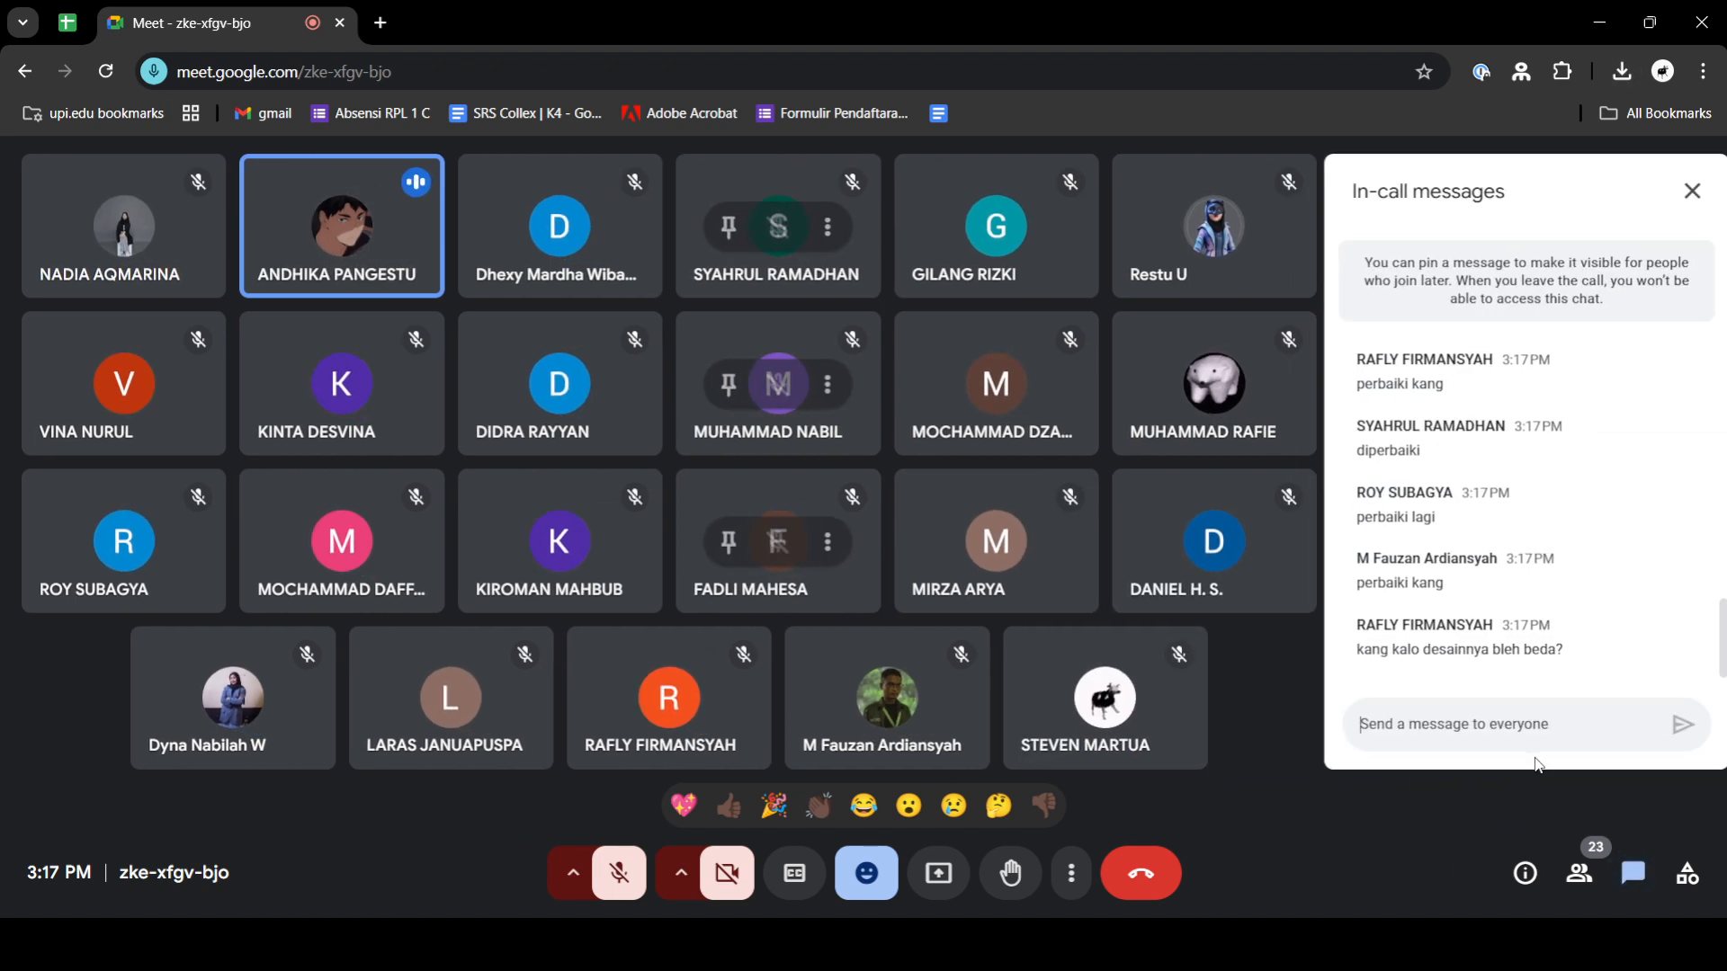
pyautogui.write('sekarangg')
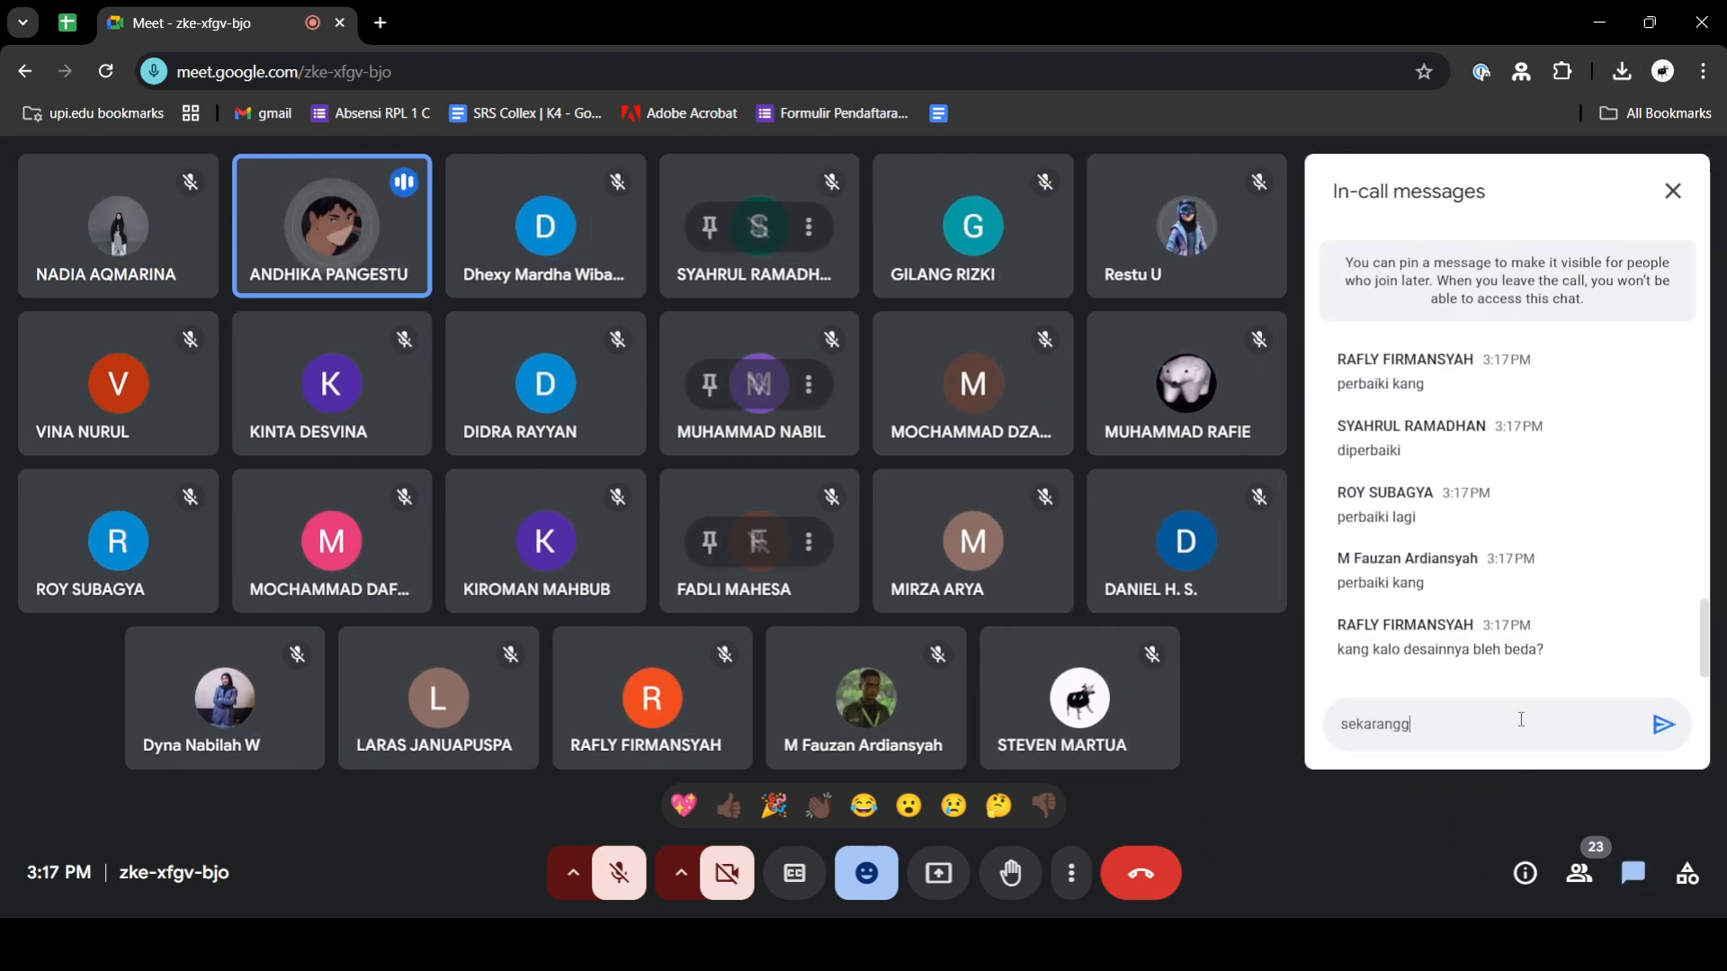
pyautogui.press('Return')
pyautogui.click(1666, 207)
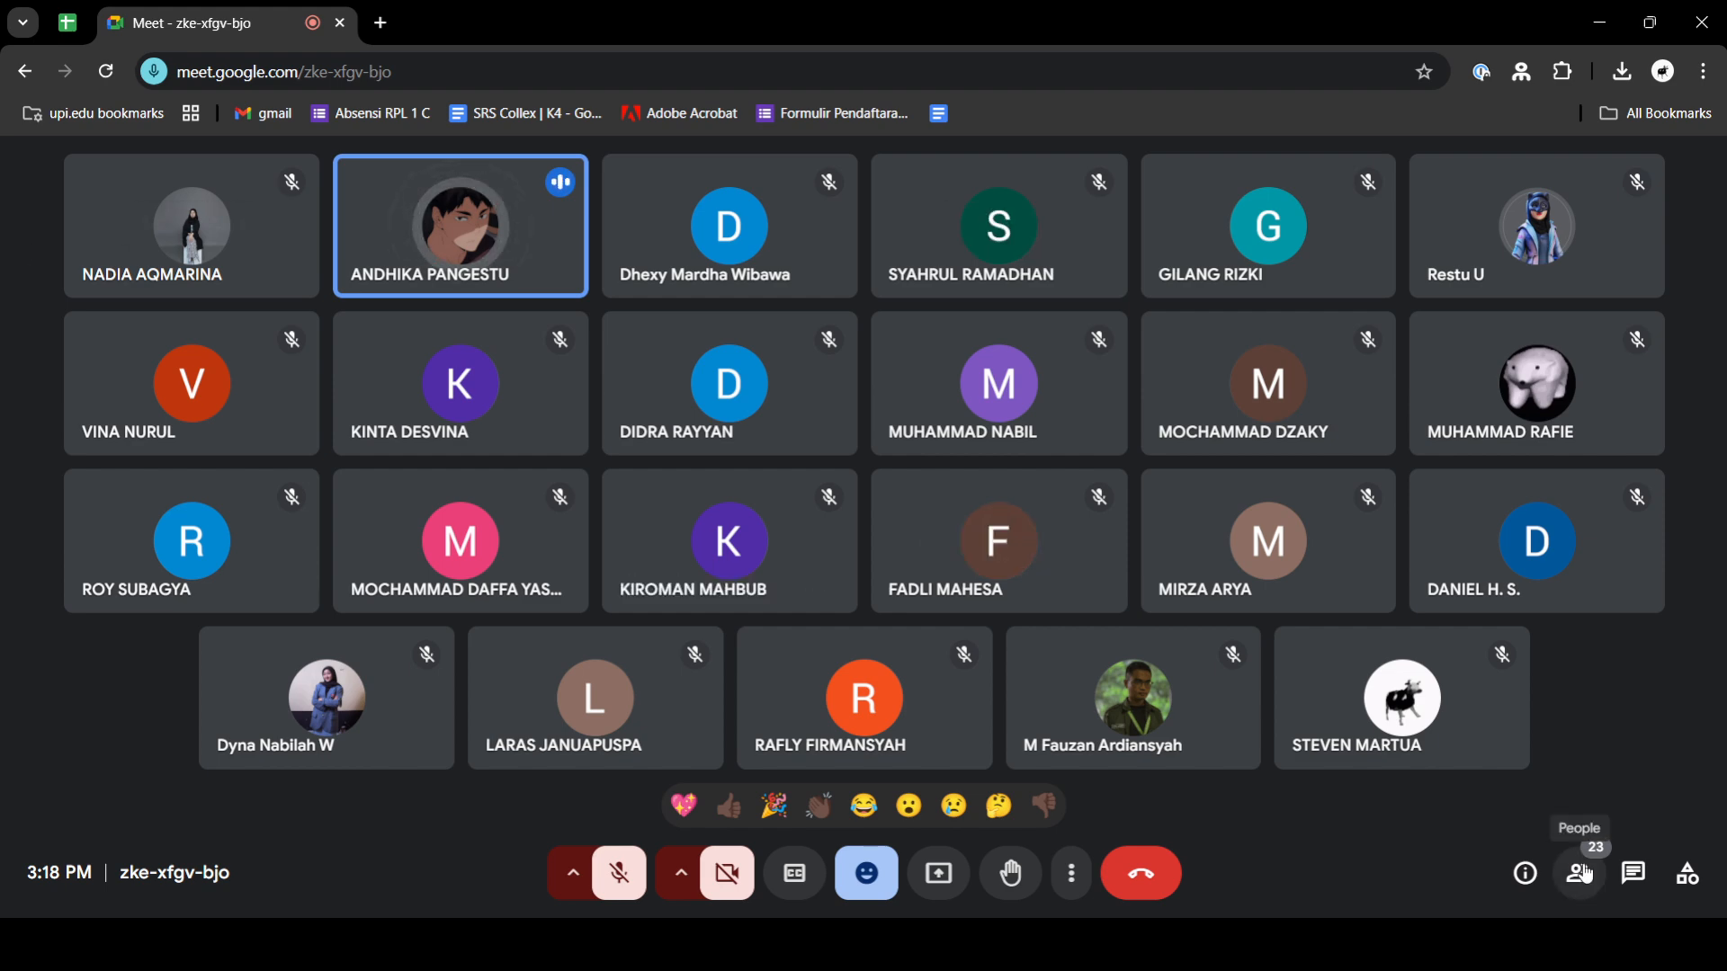
# - Read through the recent replies in the in-call messages and close the chat
pyautogui.click(1634, 874)
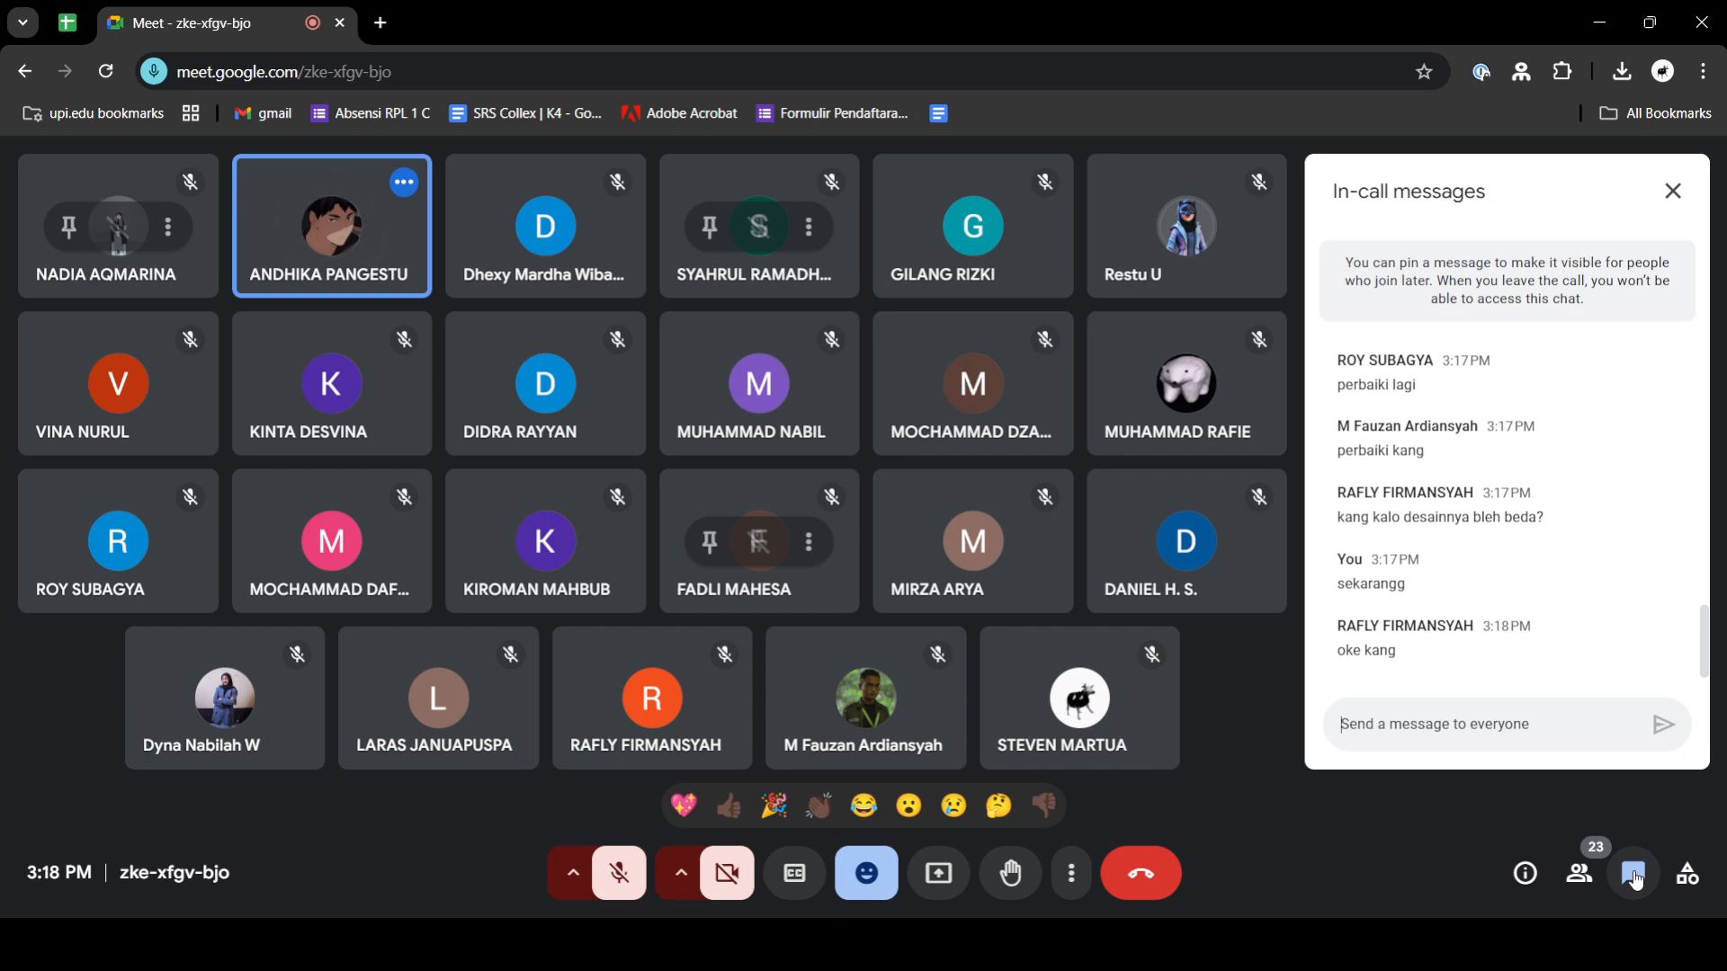
pyautogui.click(1634, 874)
pyautogui.click(1635, 874)
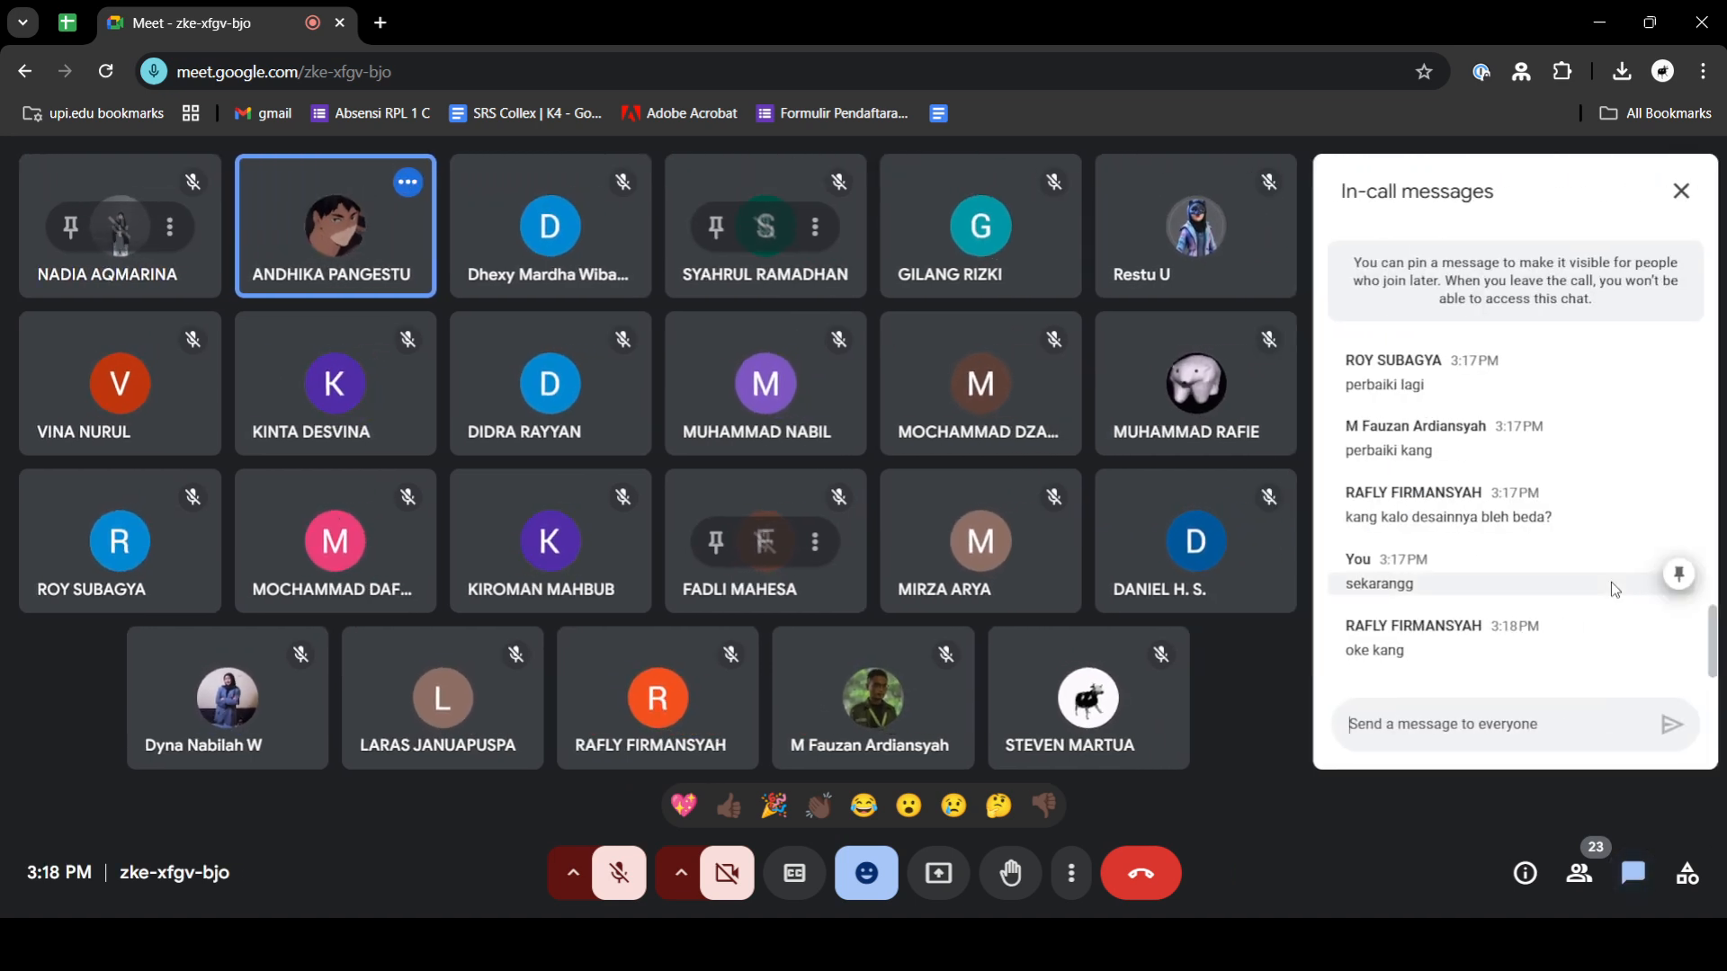
pyautogui.scroll(2, 1611, 581)
pyautogui.scroll(-3, 1611, 590)
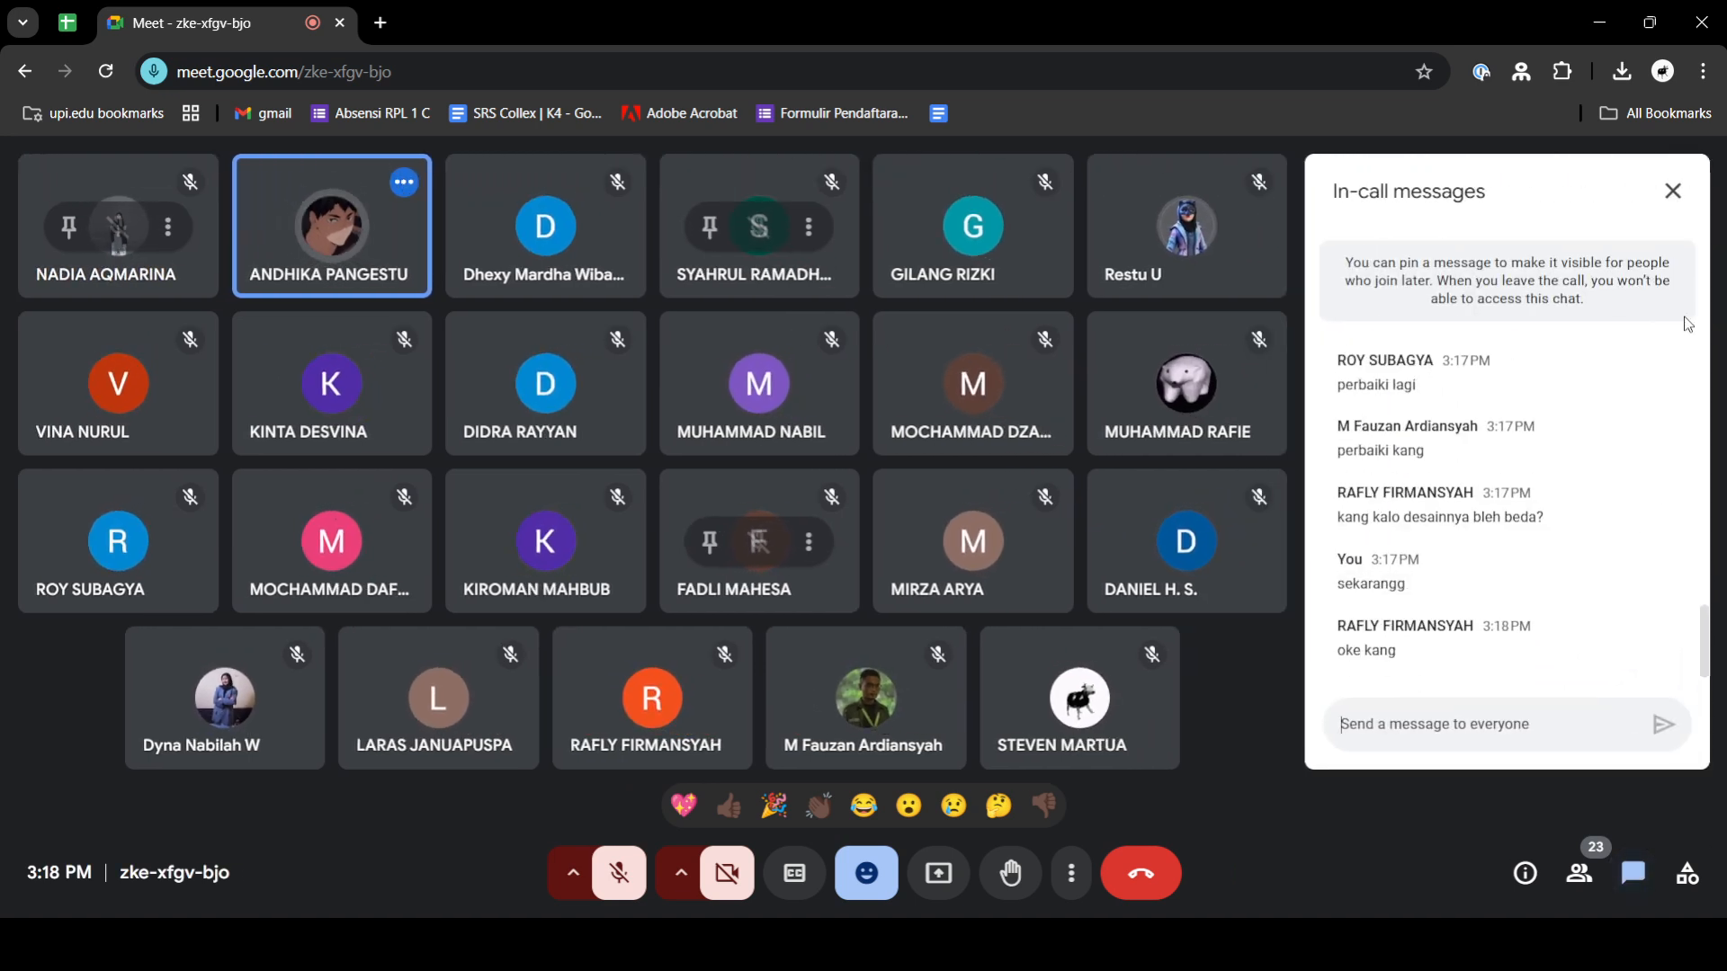
pyautogui.click(1673, 193)
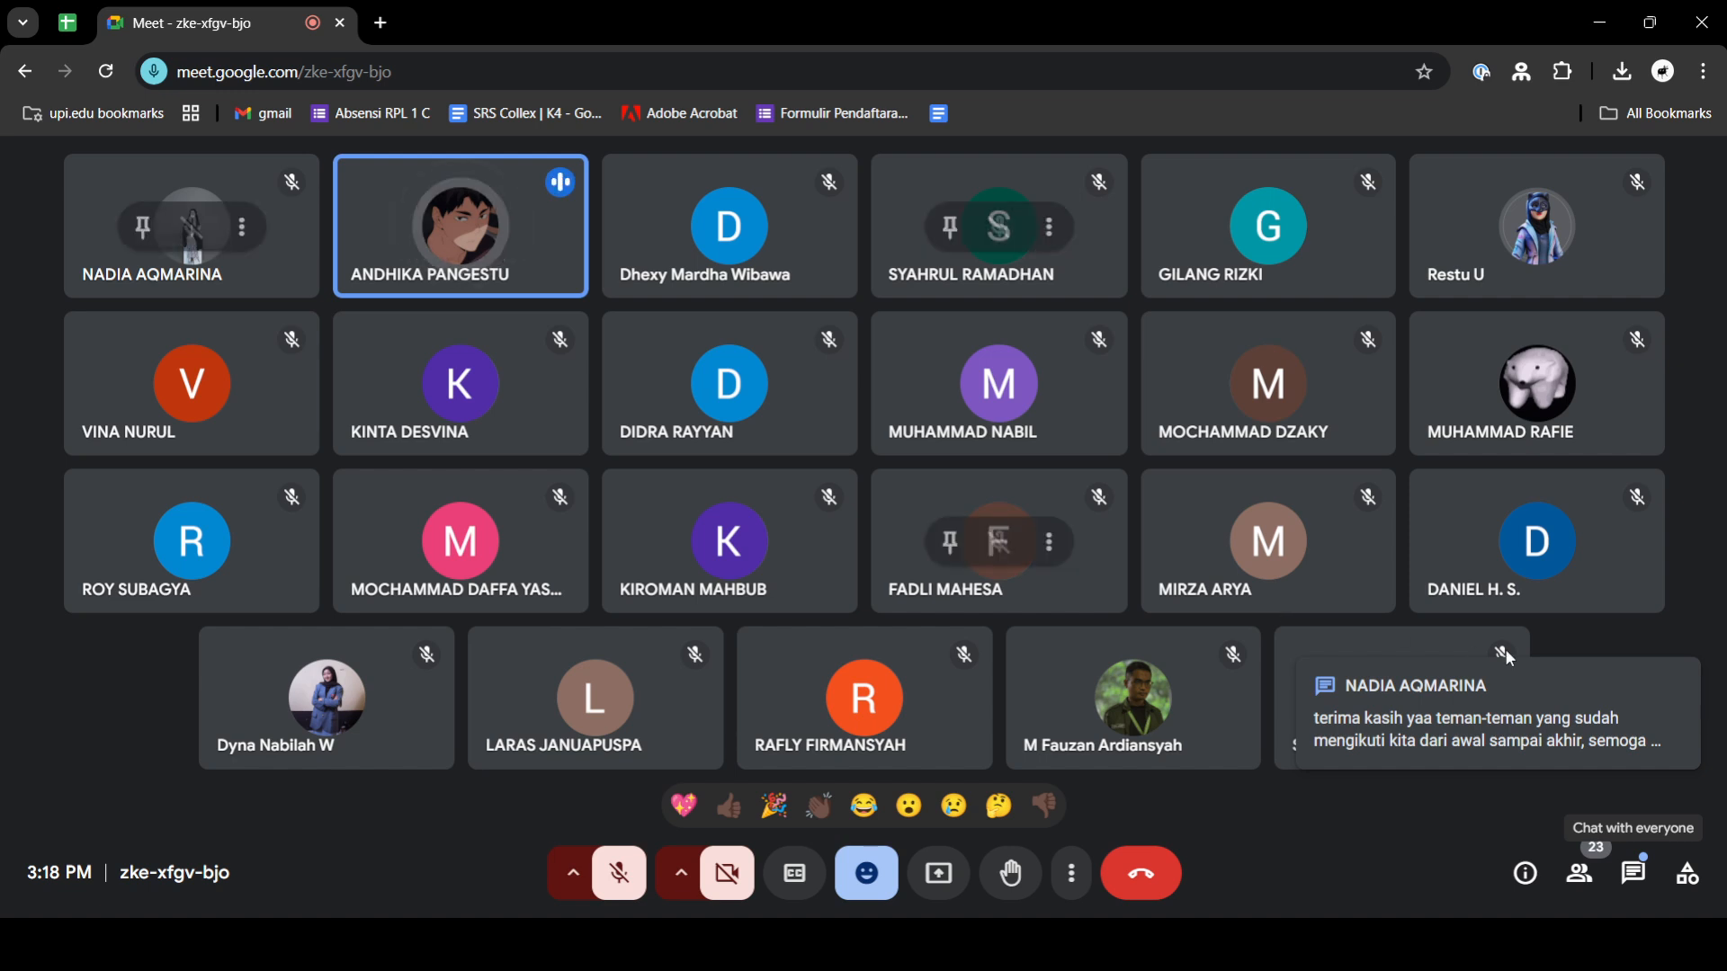
# - Reply "5 menit kang" to everyone in the in-call messages and close the chat
pyautogui.click(1619, 875)
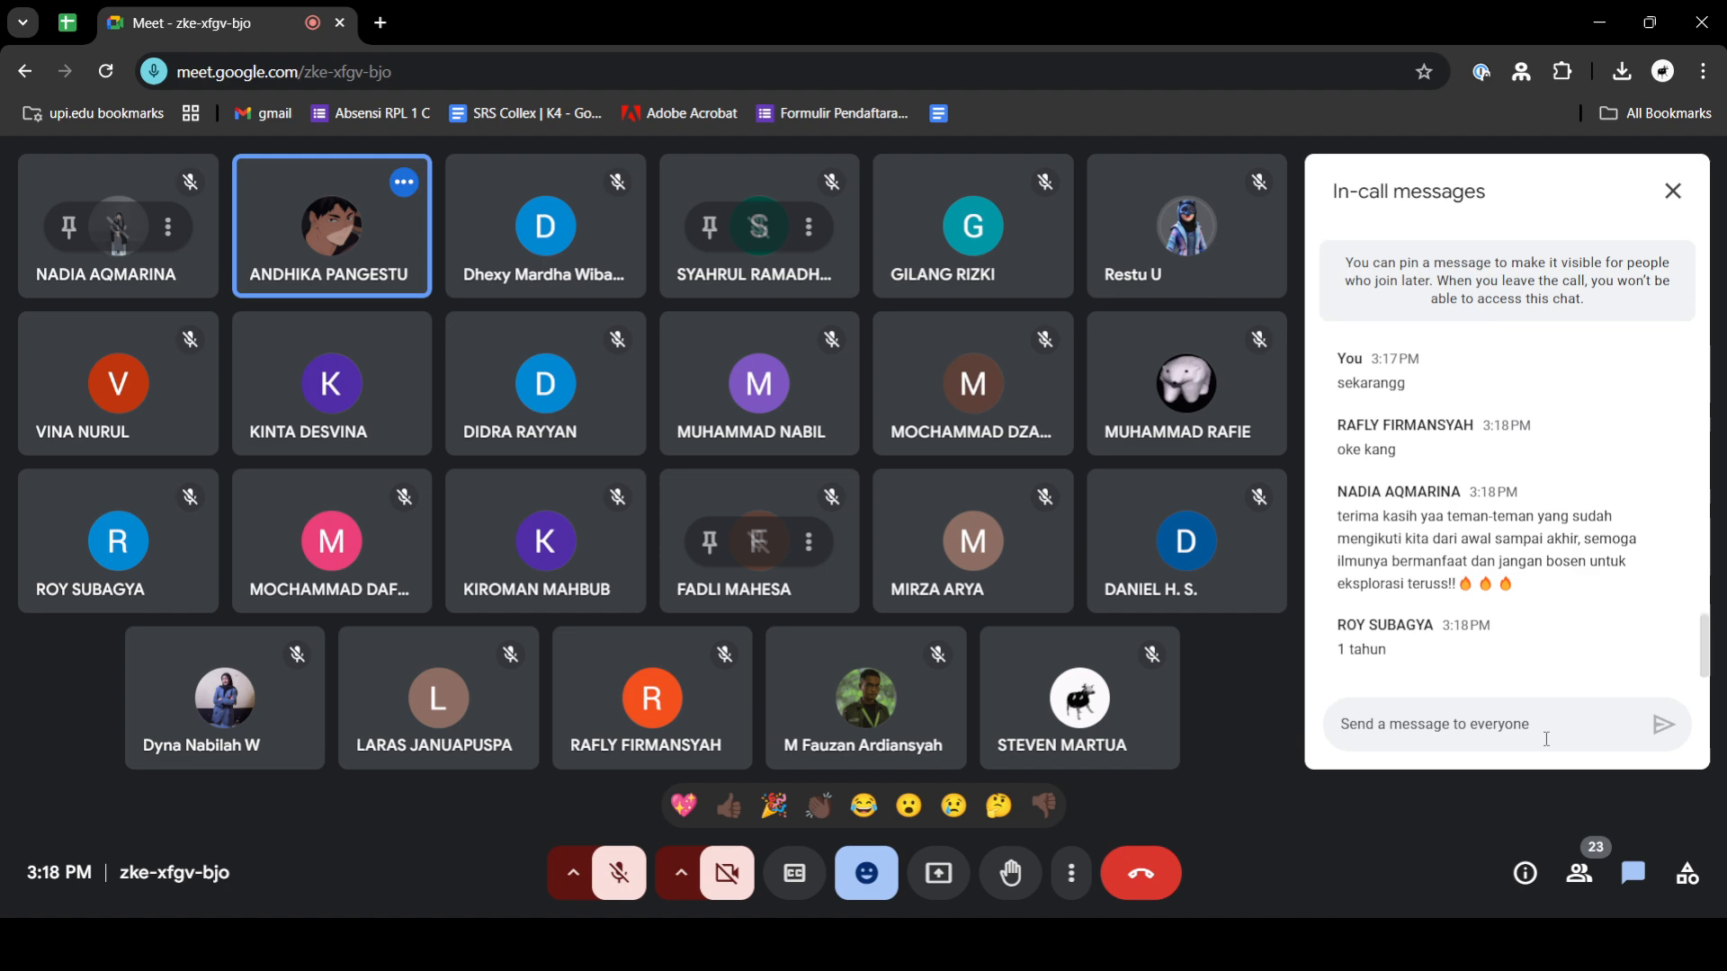
pyautogui.write('5 menit kang')
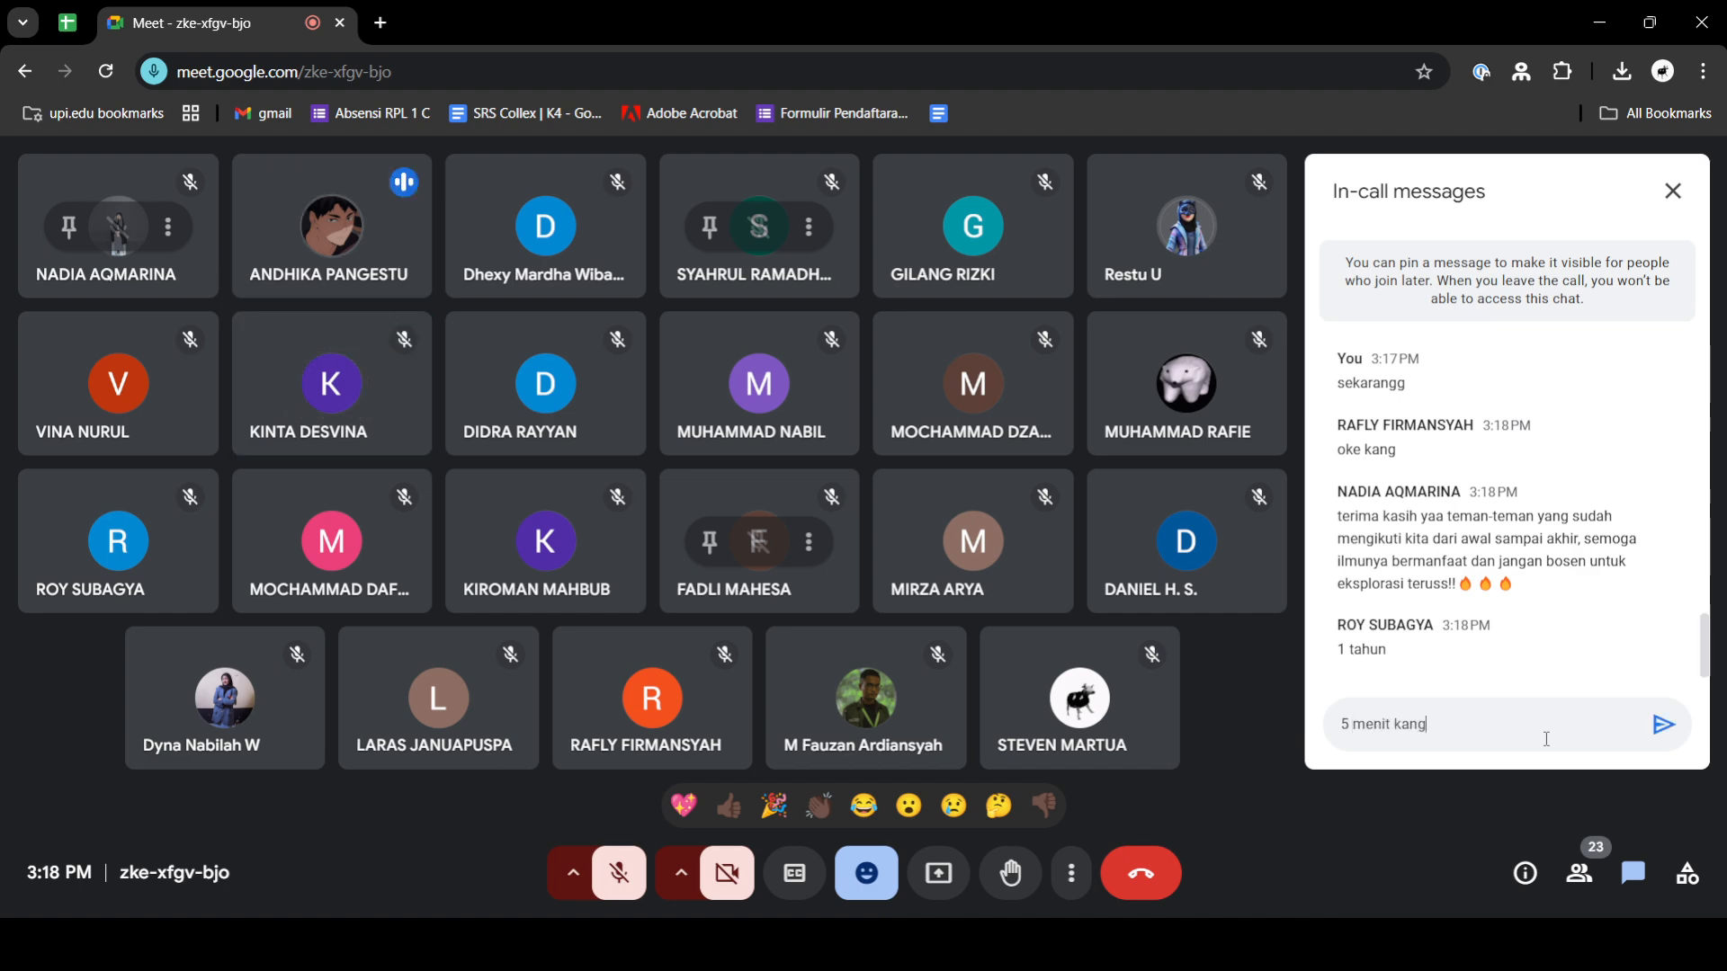
pyautogui.press('Return')
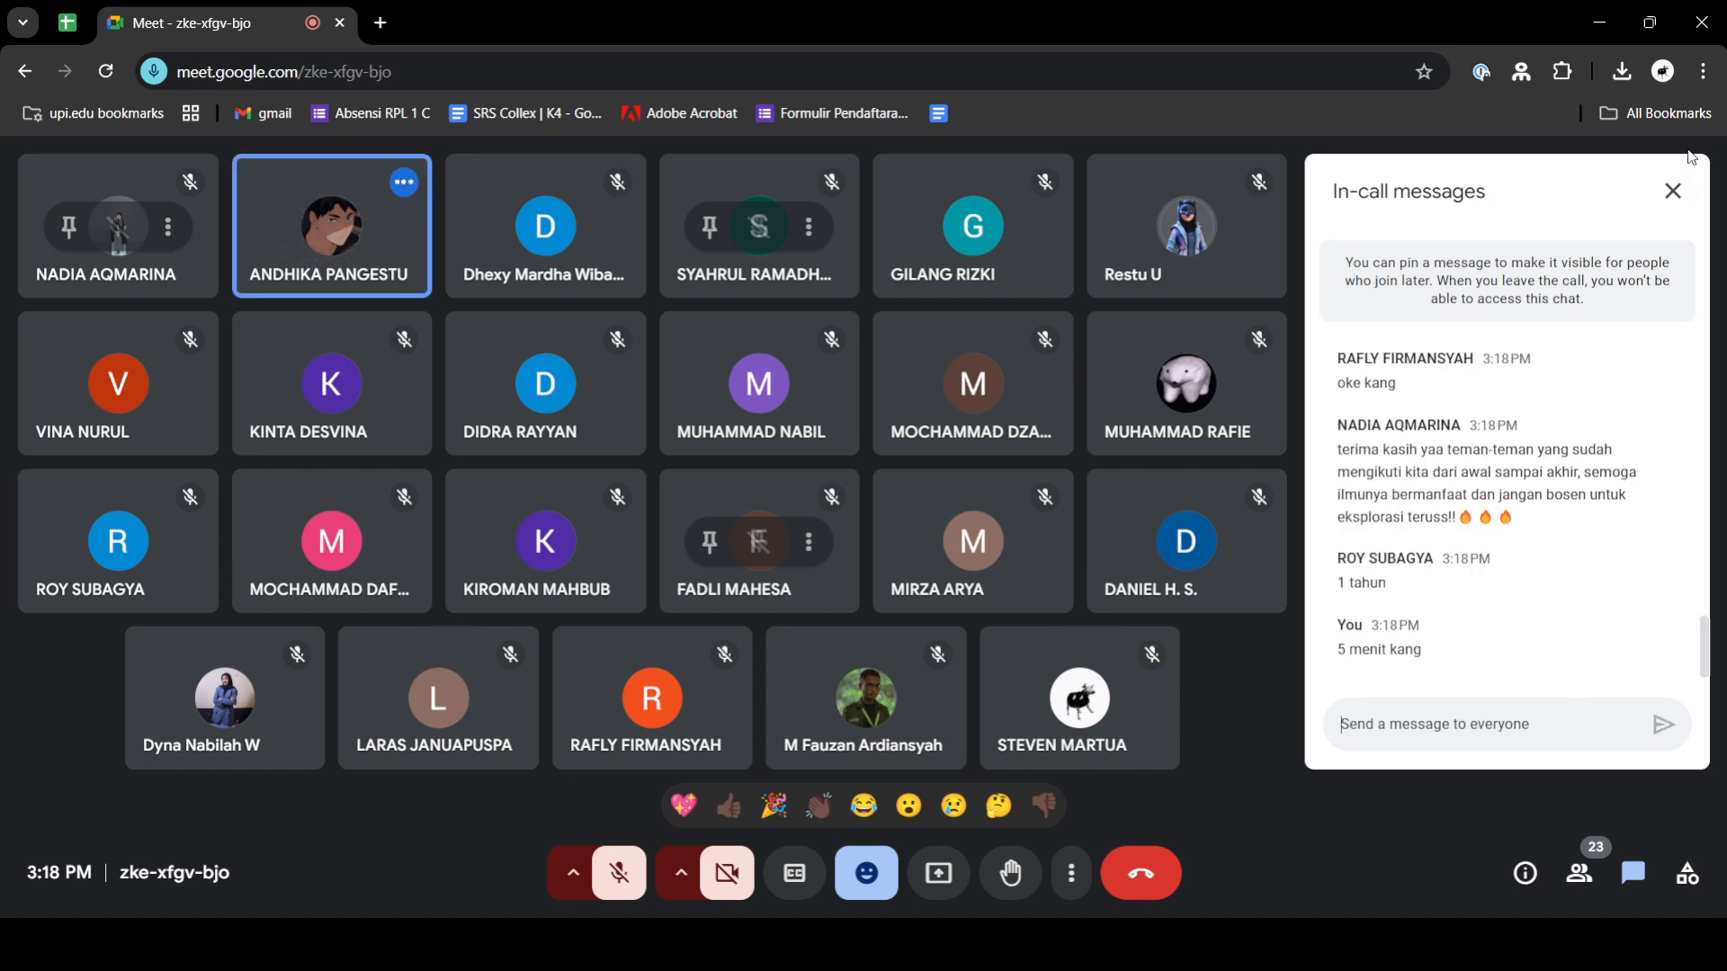
pyautogui.click(1671, 191)
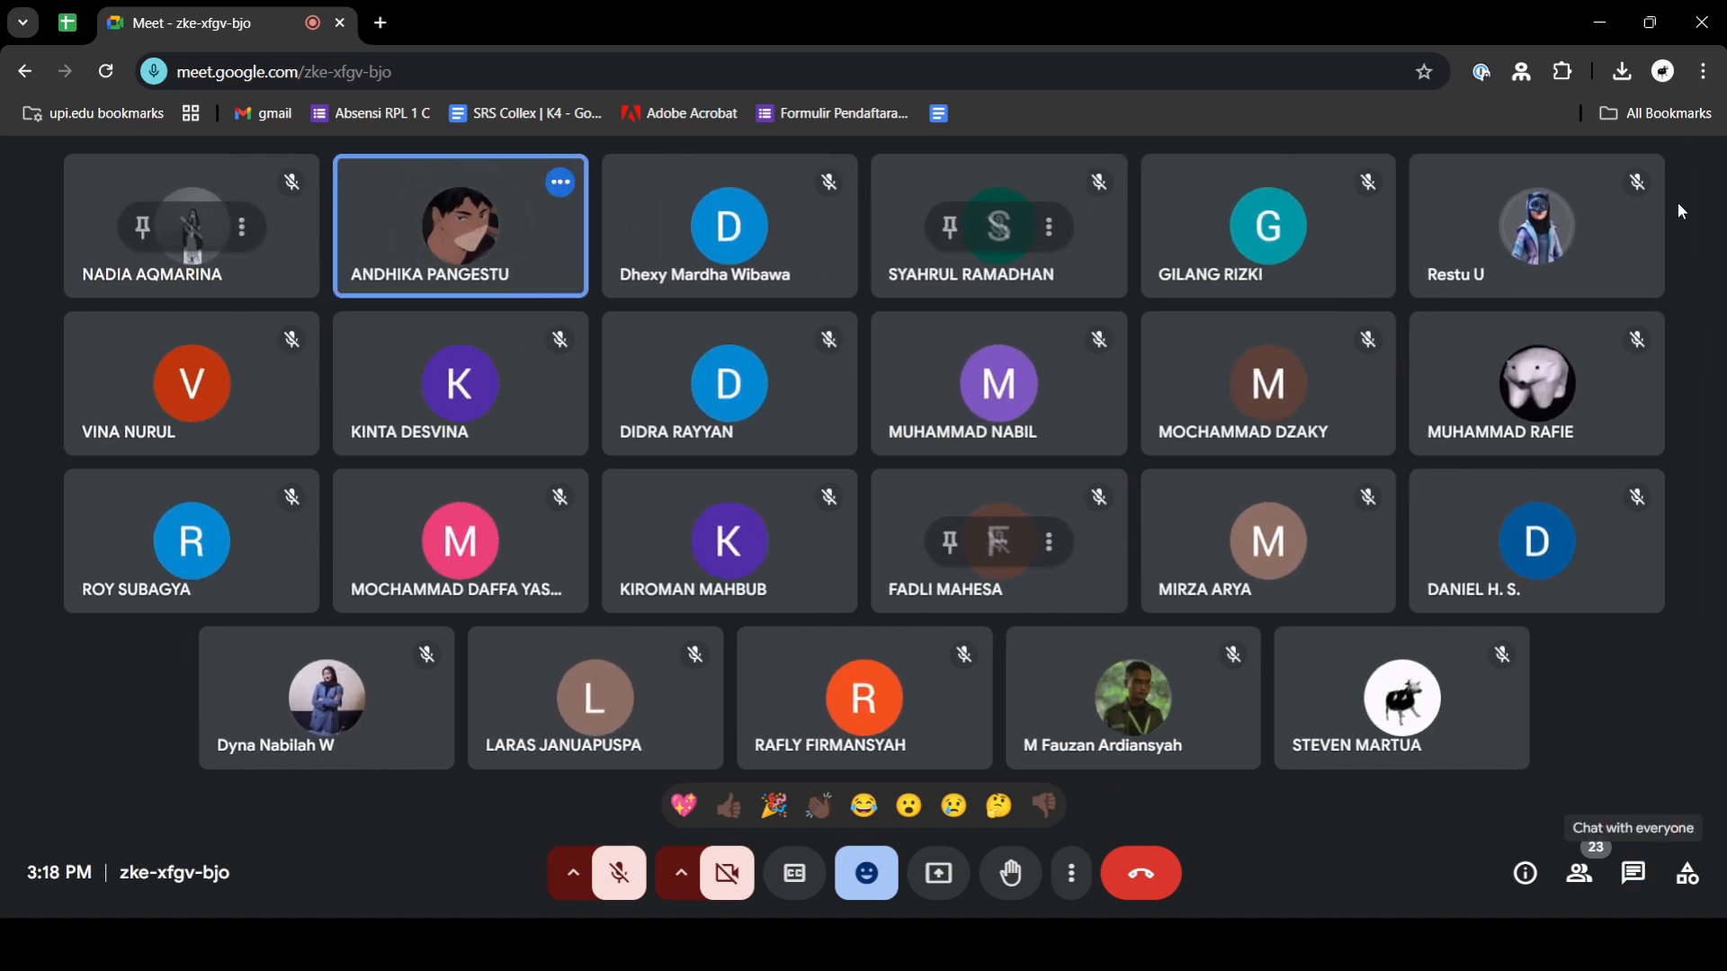
# - Send several thumbs-up reactions to the call
pyautogui.click(726, 944)
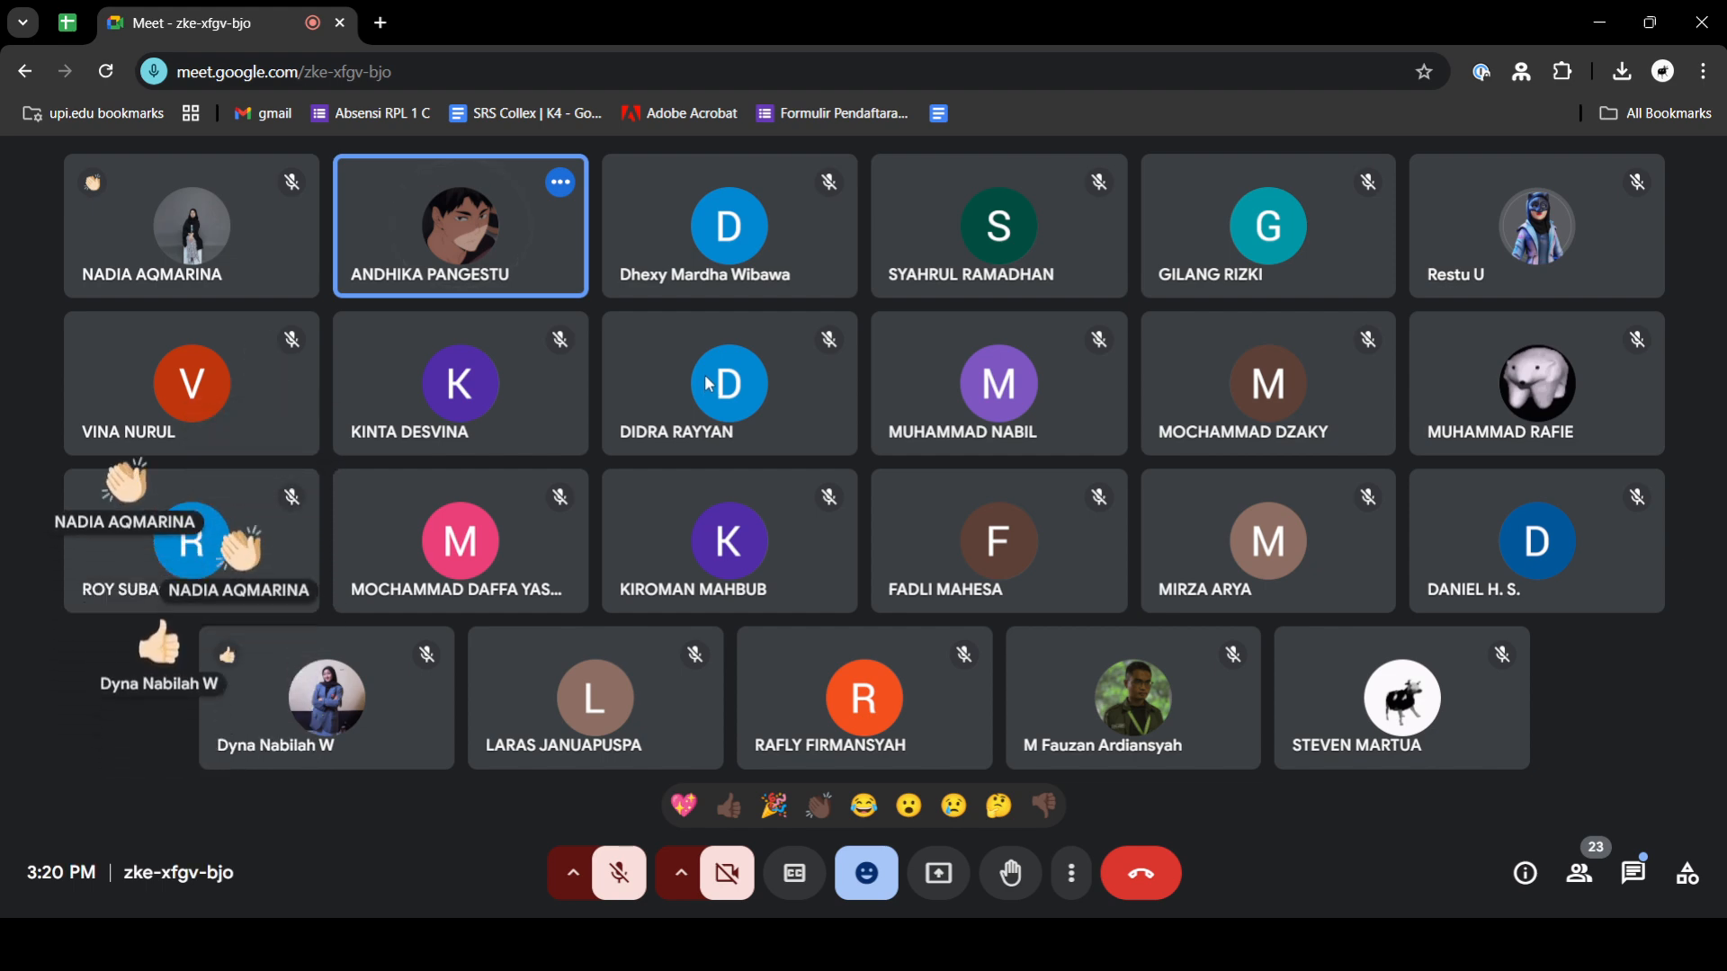
pyautogui.click(723, 809)
pyautogui.click(721, 809)
pyautogui.click(721, 809)
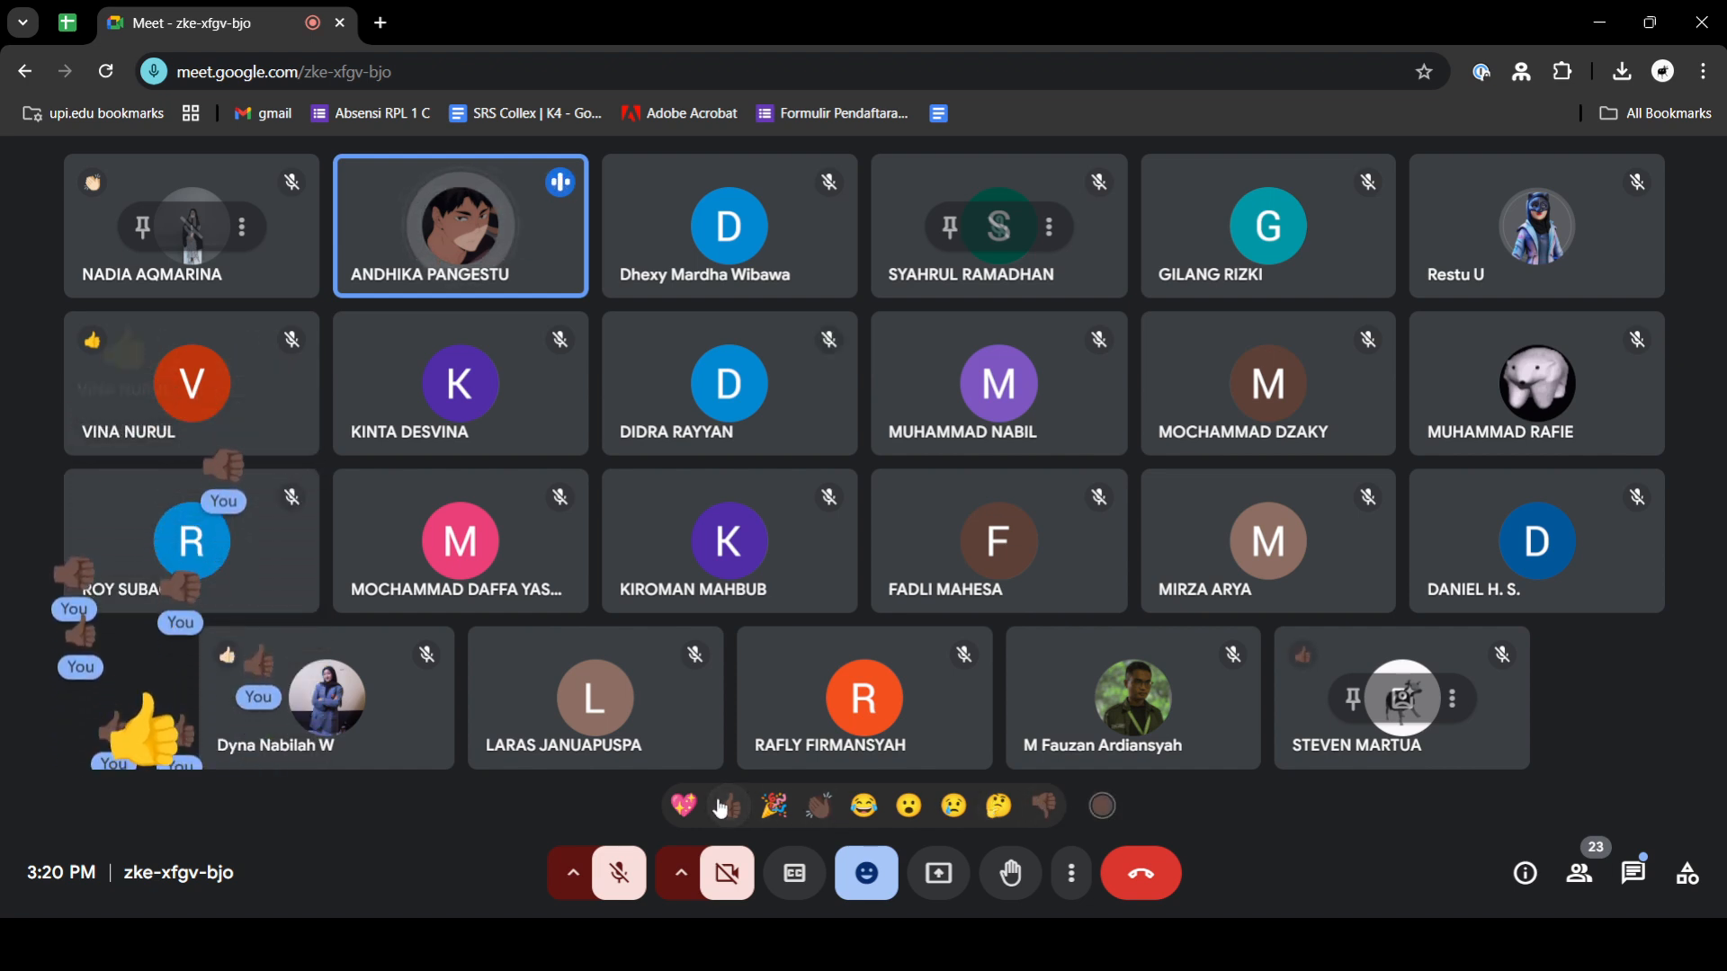
pyautogui.click(721, 809)
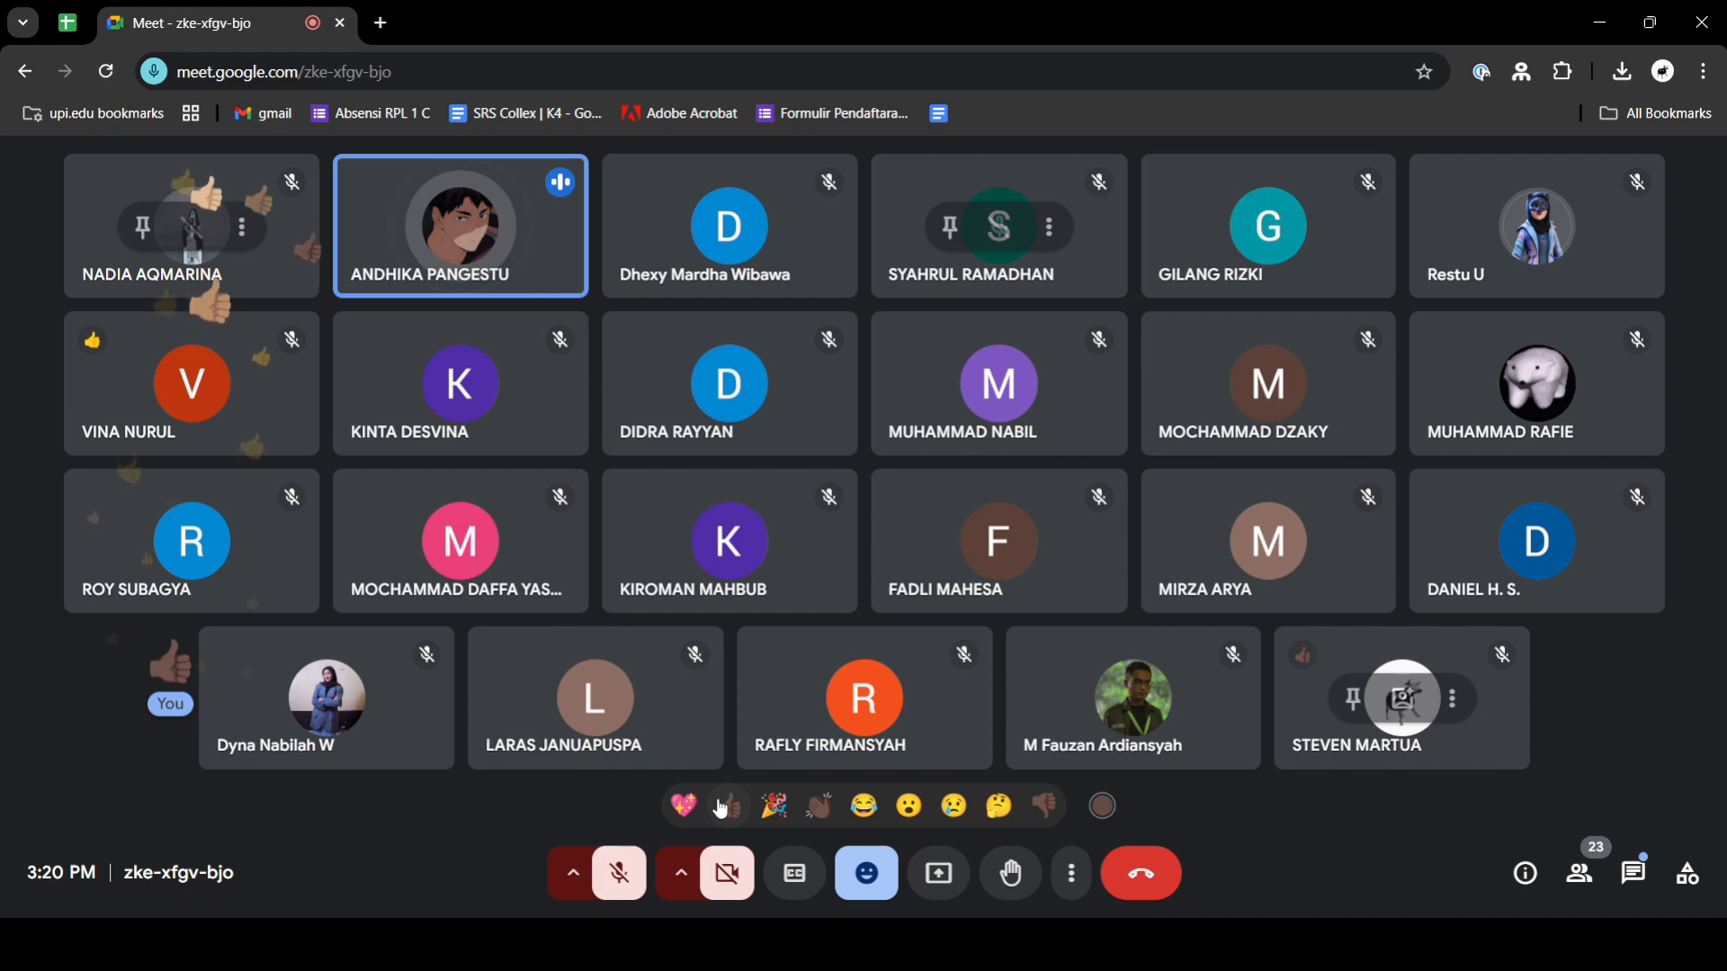